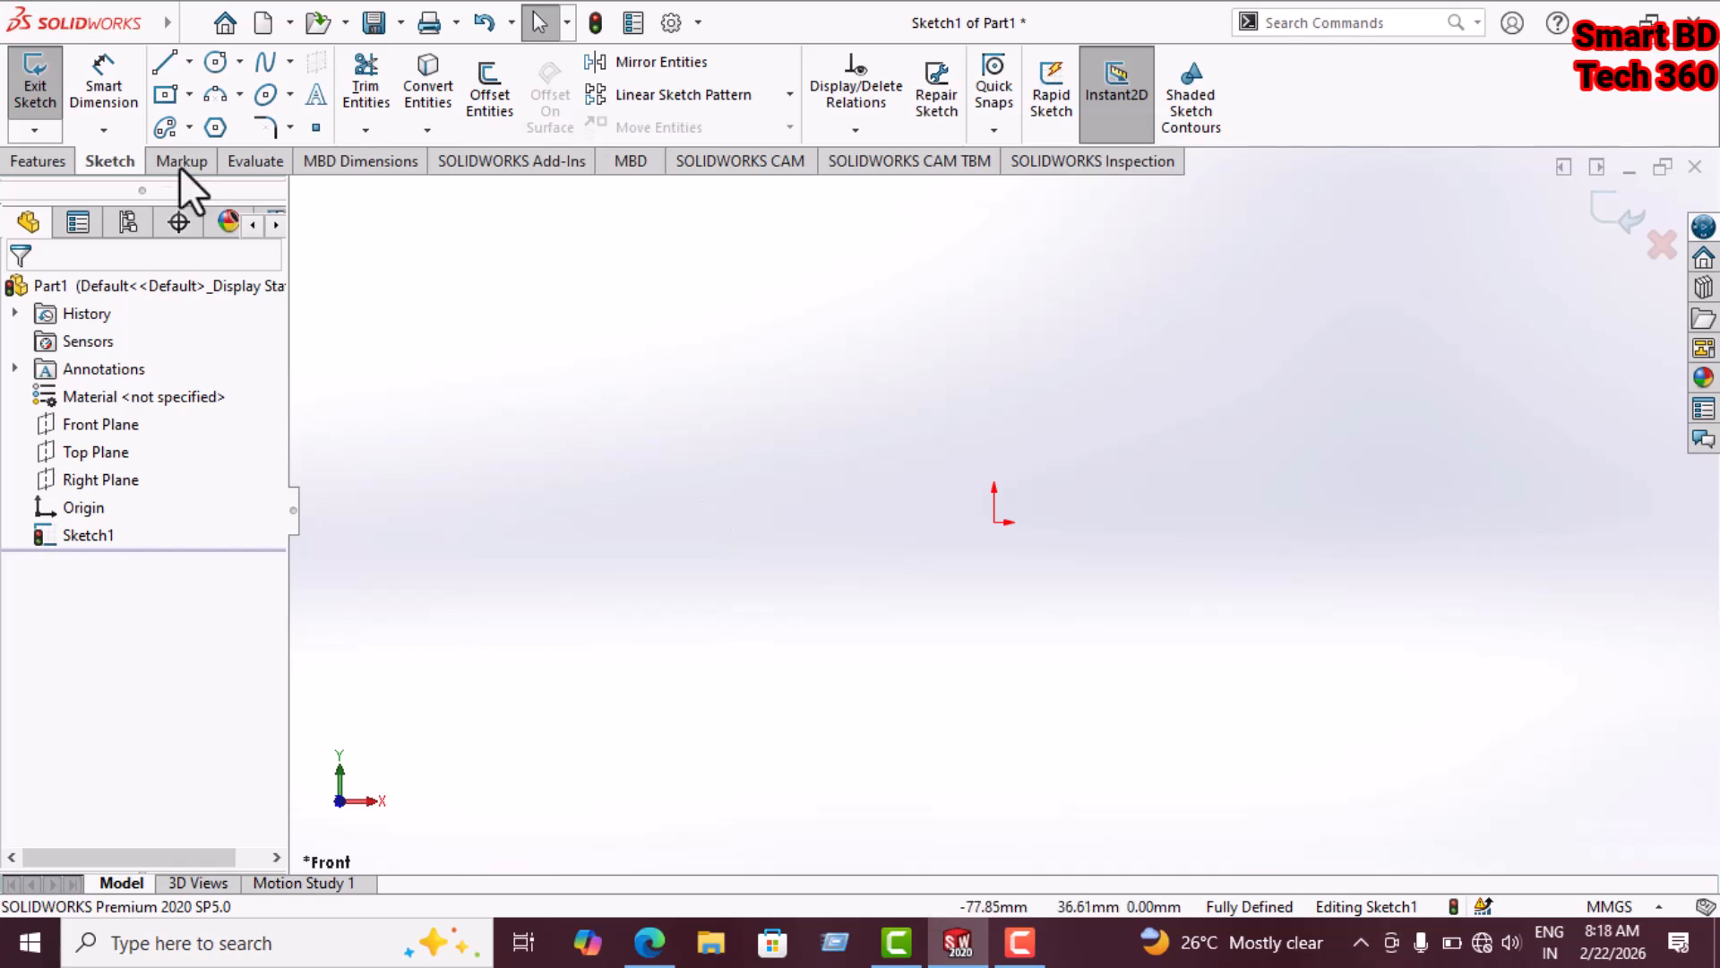
# Sketch a horizontal base line about 65 mm long from the origin and a vertical right side about 35 mm high
pyautogui.click(164, 65)
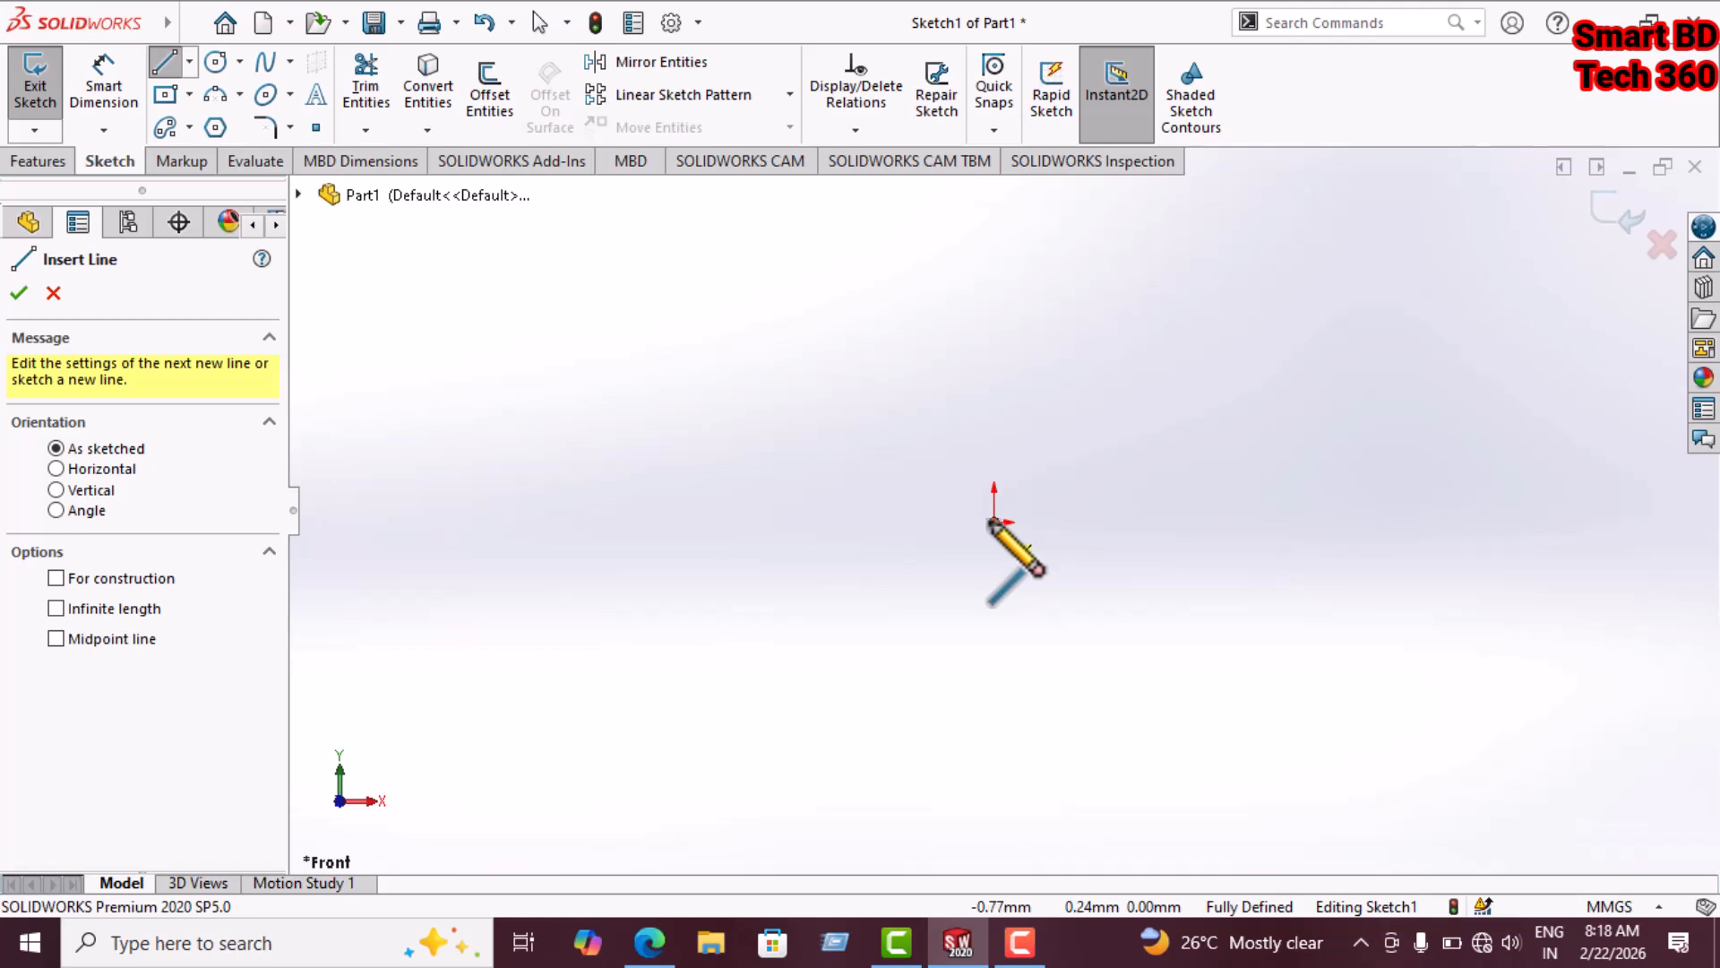
pyautogui.click(994, 521)
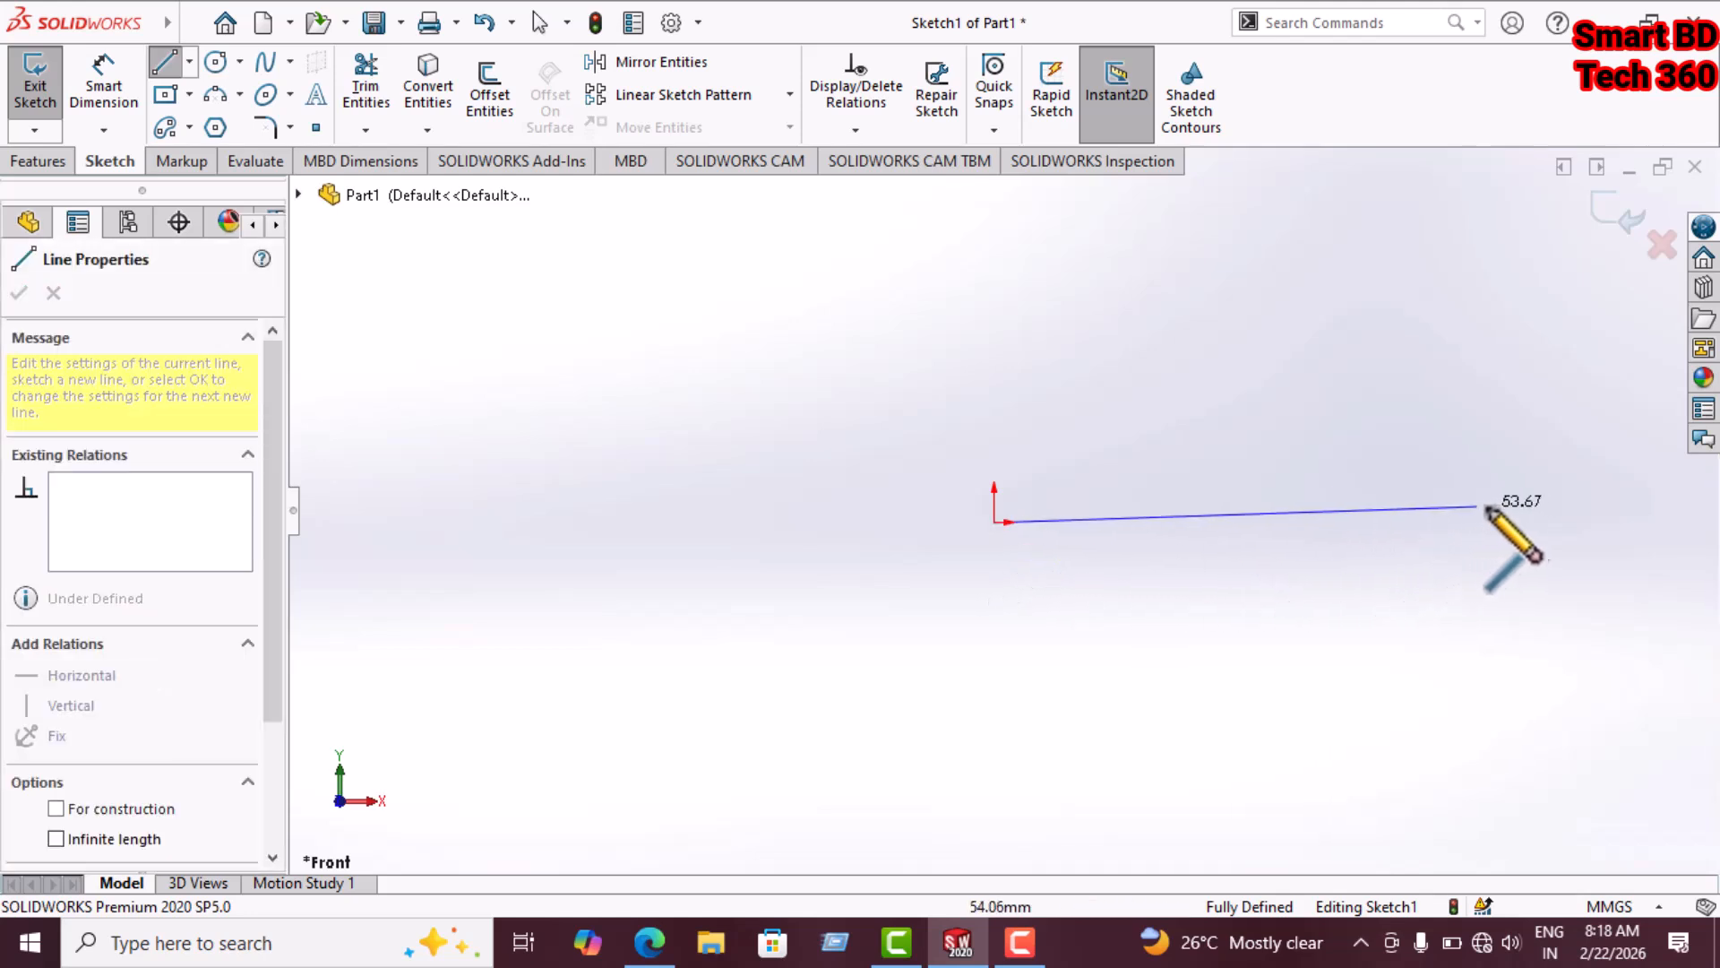
pyautogui.click(1577, 521)
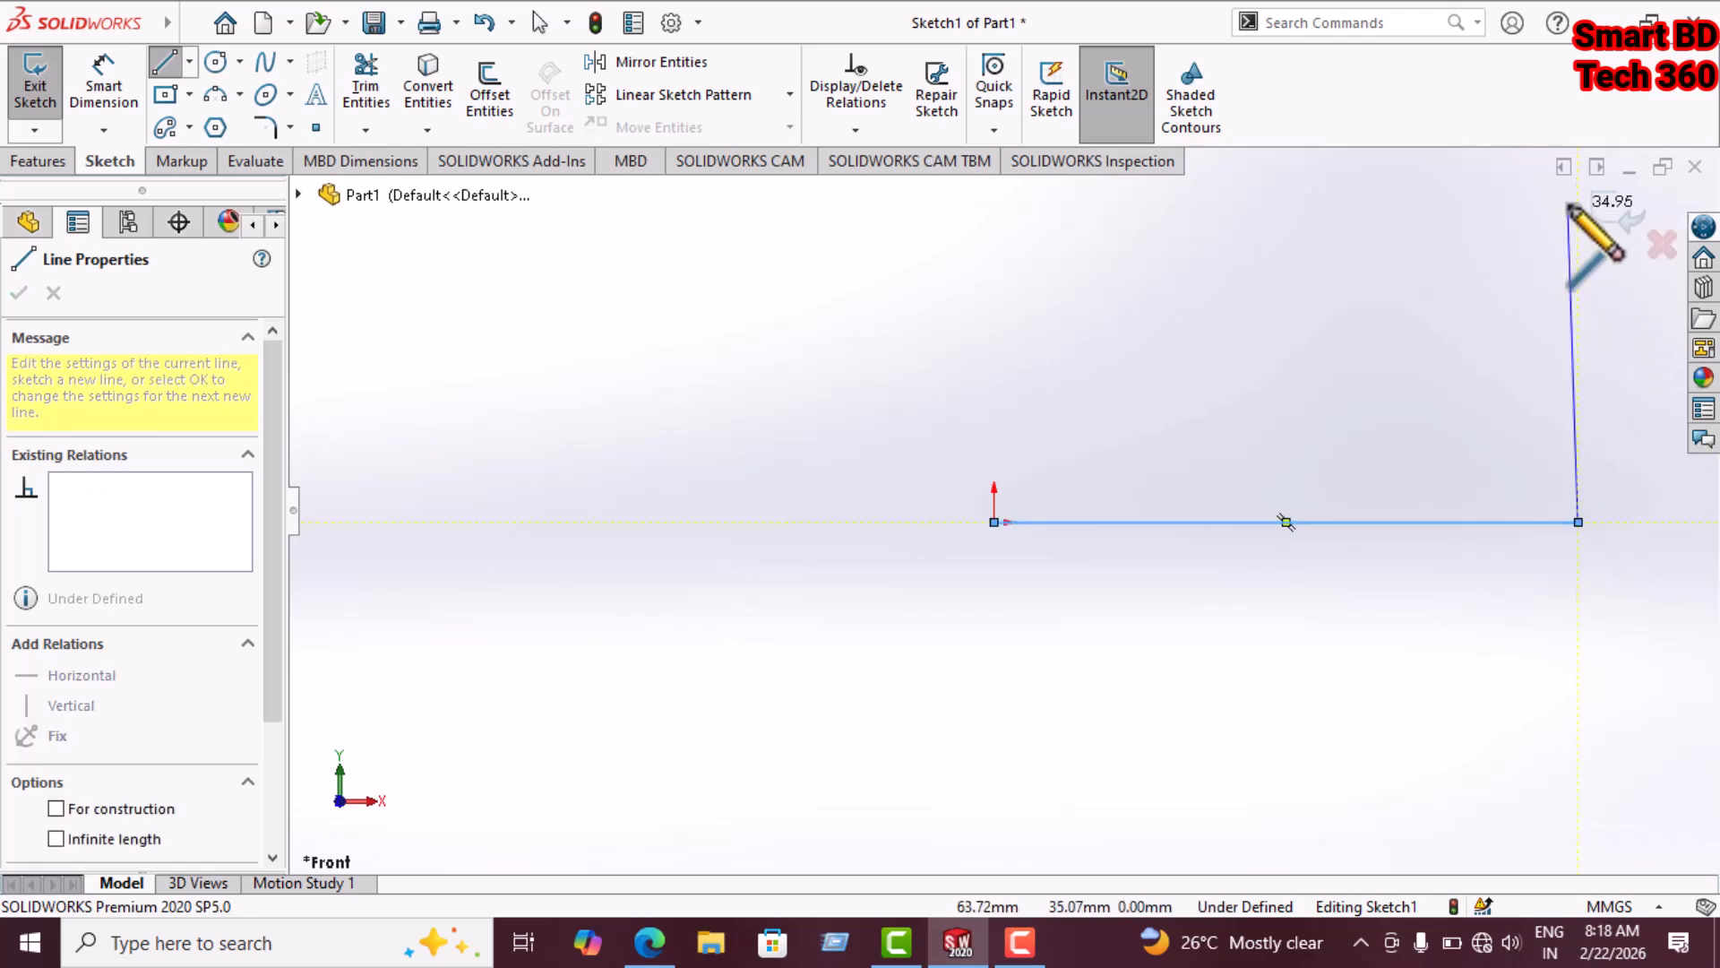
pyautogui.press('Escape')
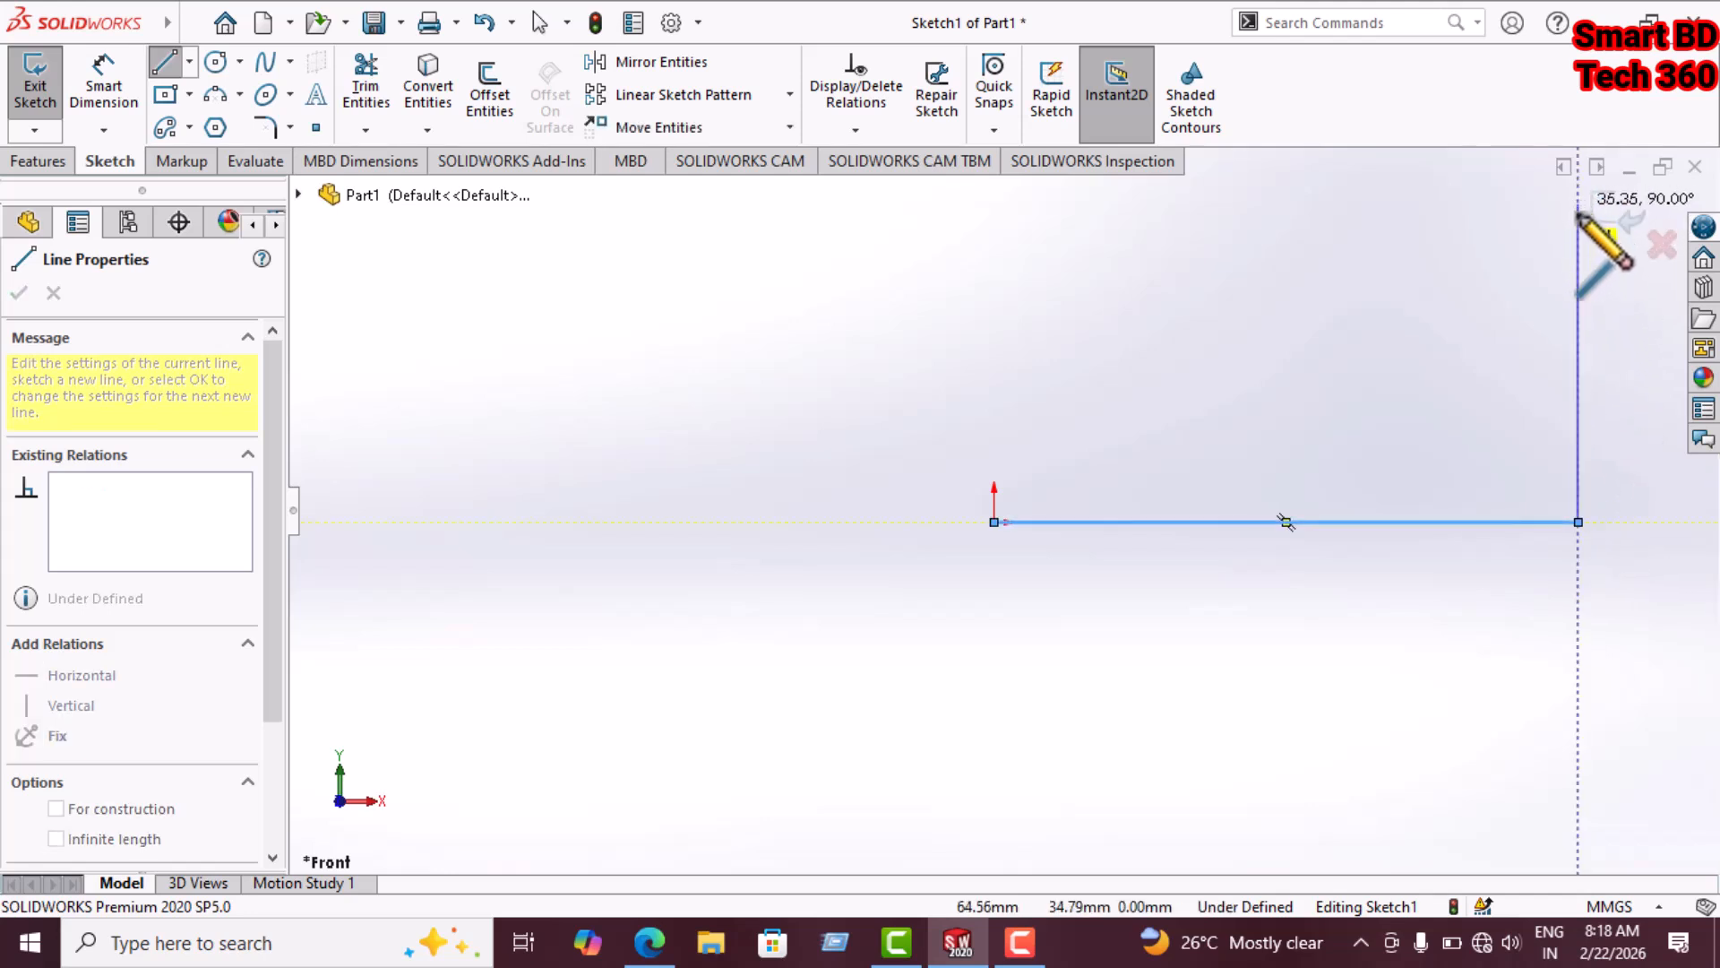
pyautogui.click(1578, 203)
# Complete the closed stepped outline with a raised block at the right, a lower ledge and a rectangular notch, ending at the origin
pyautogui.click(1428, 204)
pyautogui.click(1428, 271)
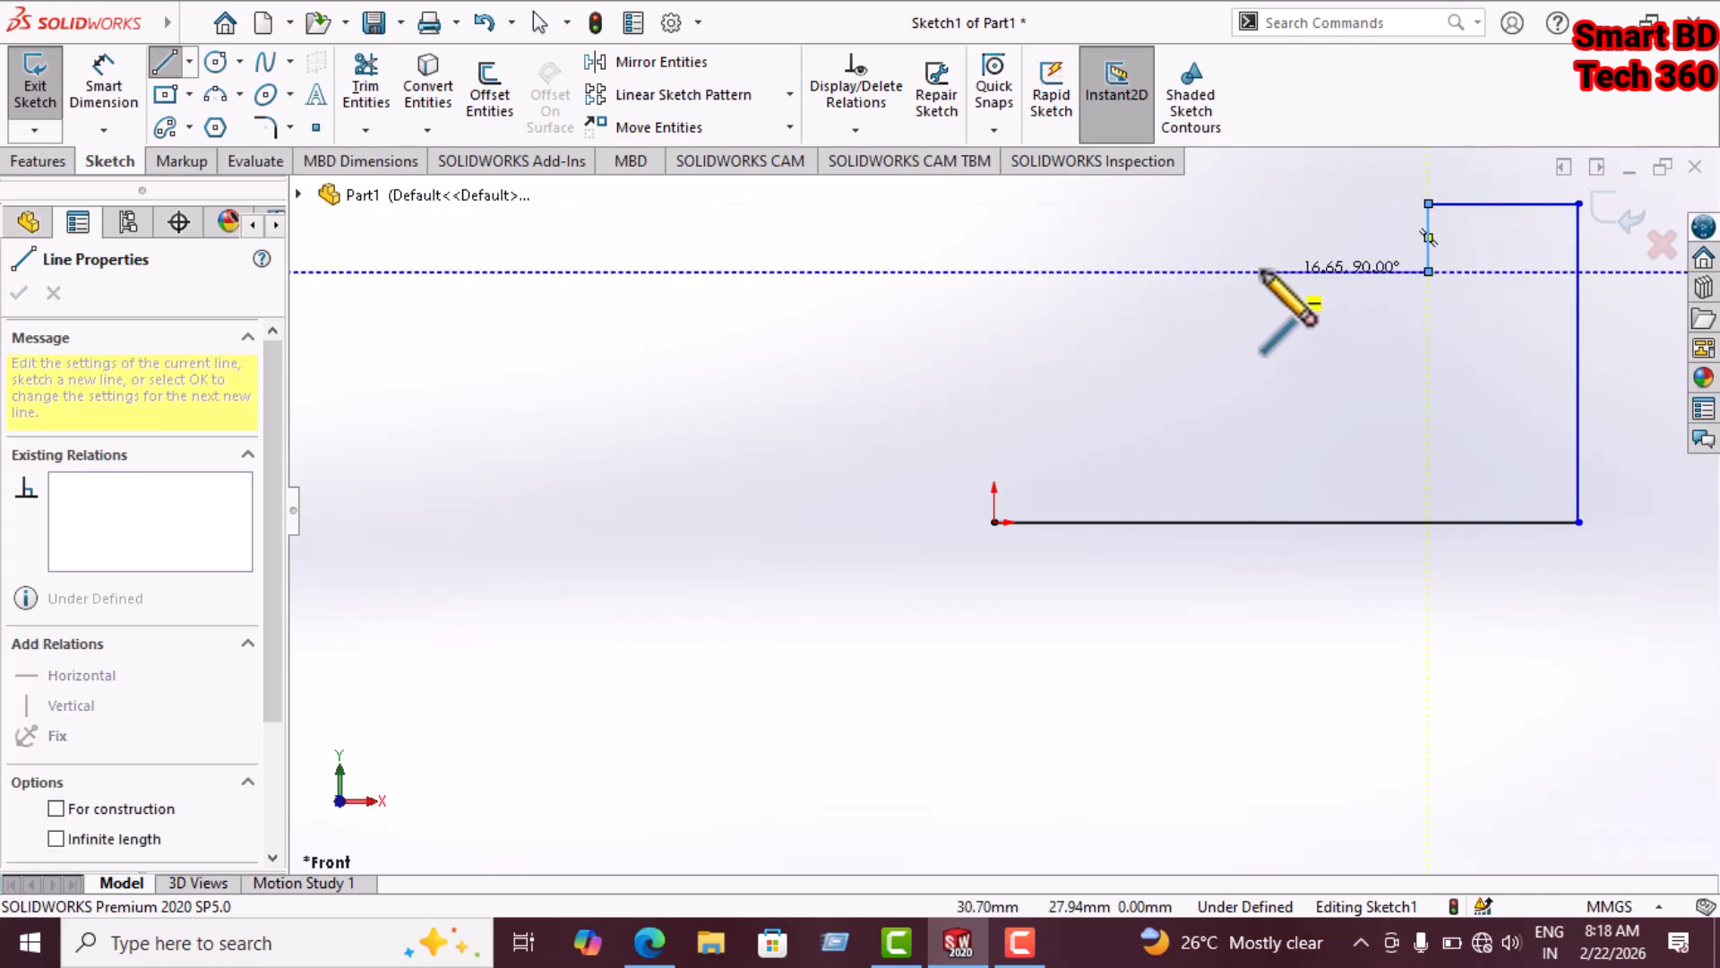
pyautogui.click(1259, 271)
pyautogui.click(1260, 327)
pyautogui.click(1105, 328)
pyautogui.click(1104, 271)
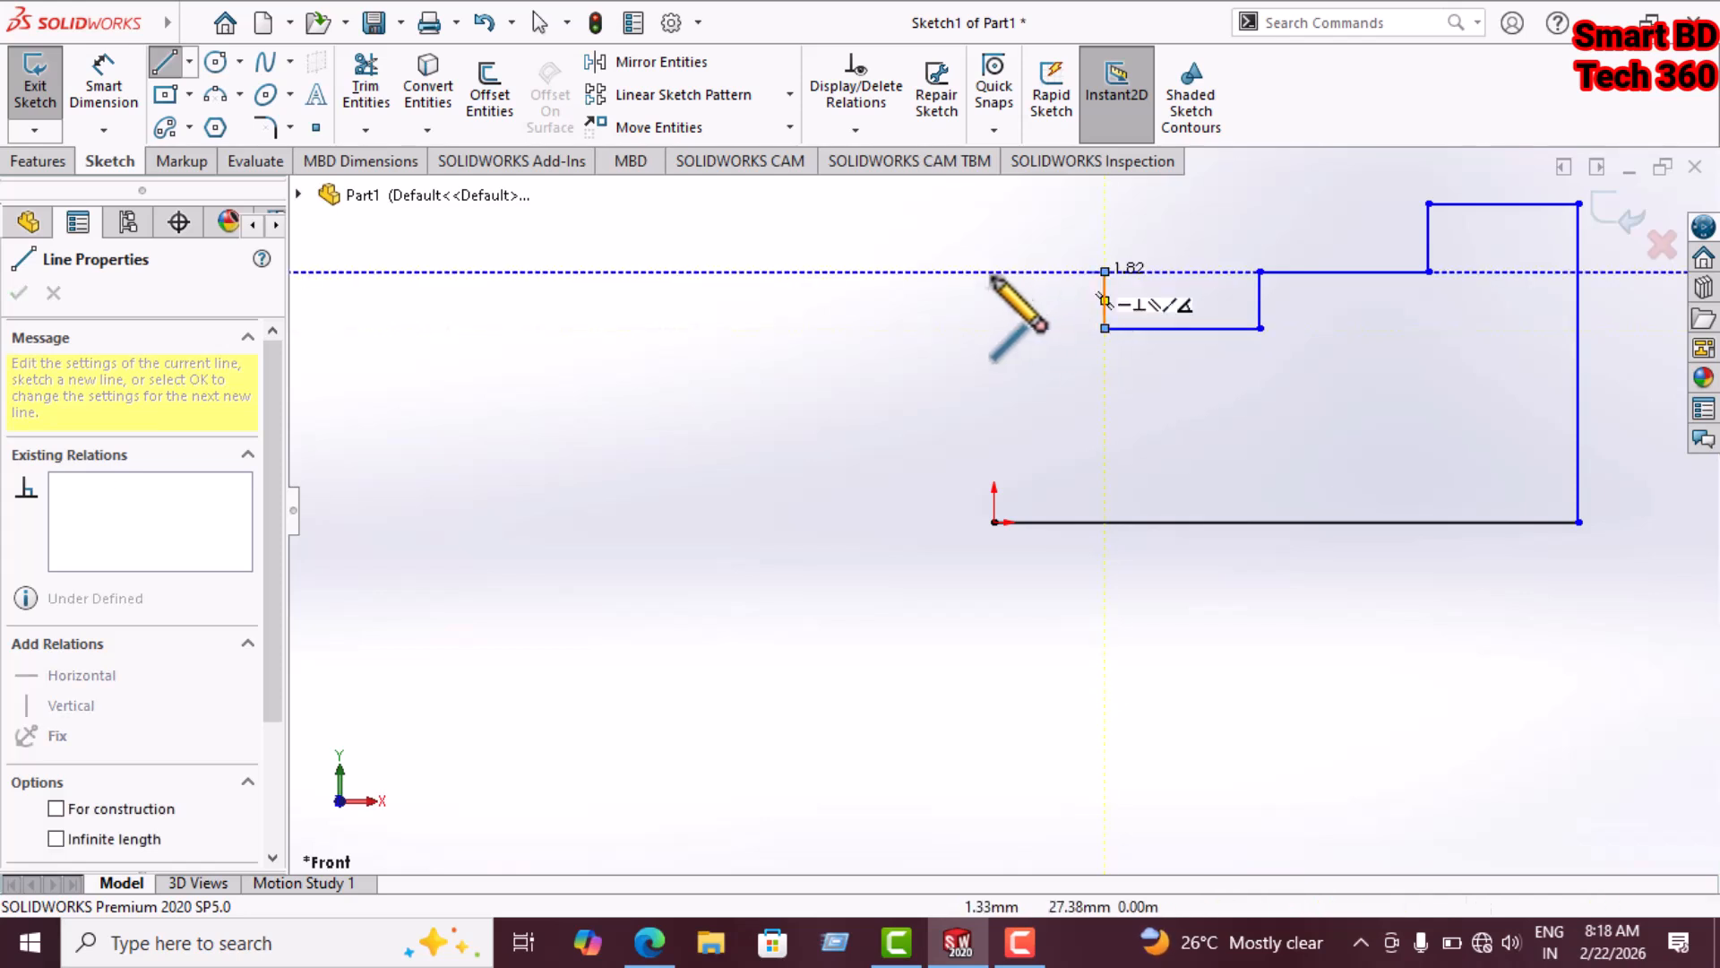
pyautogui.click(995, 270)
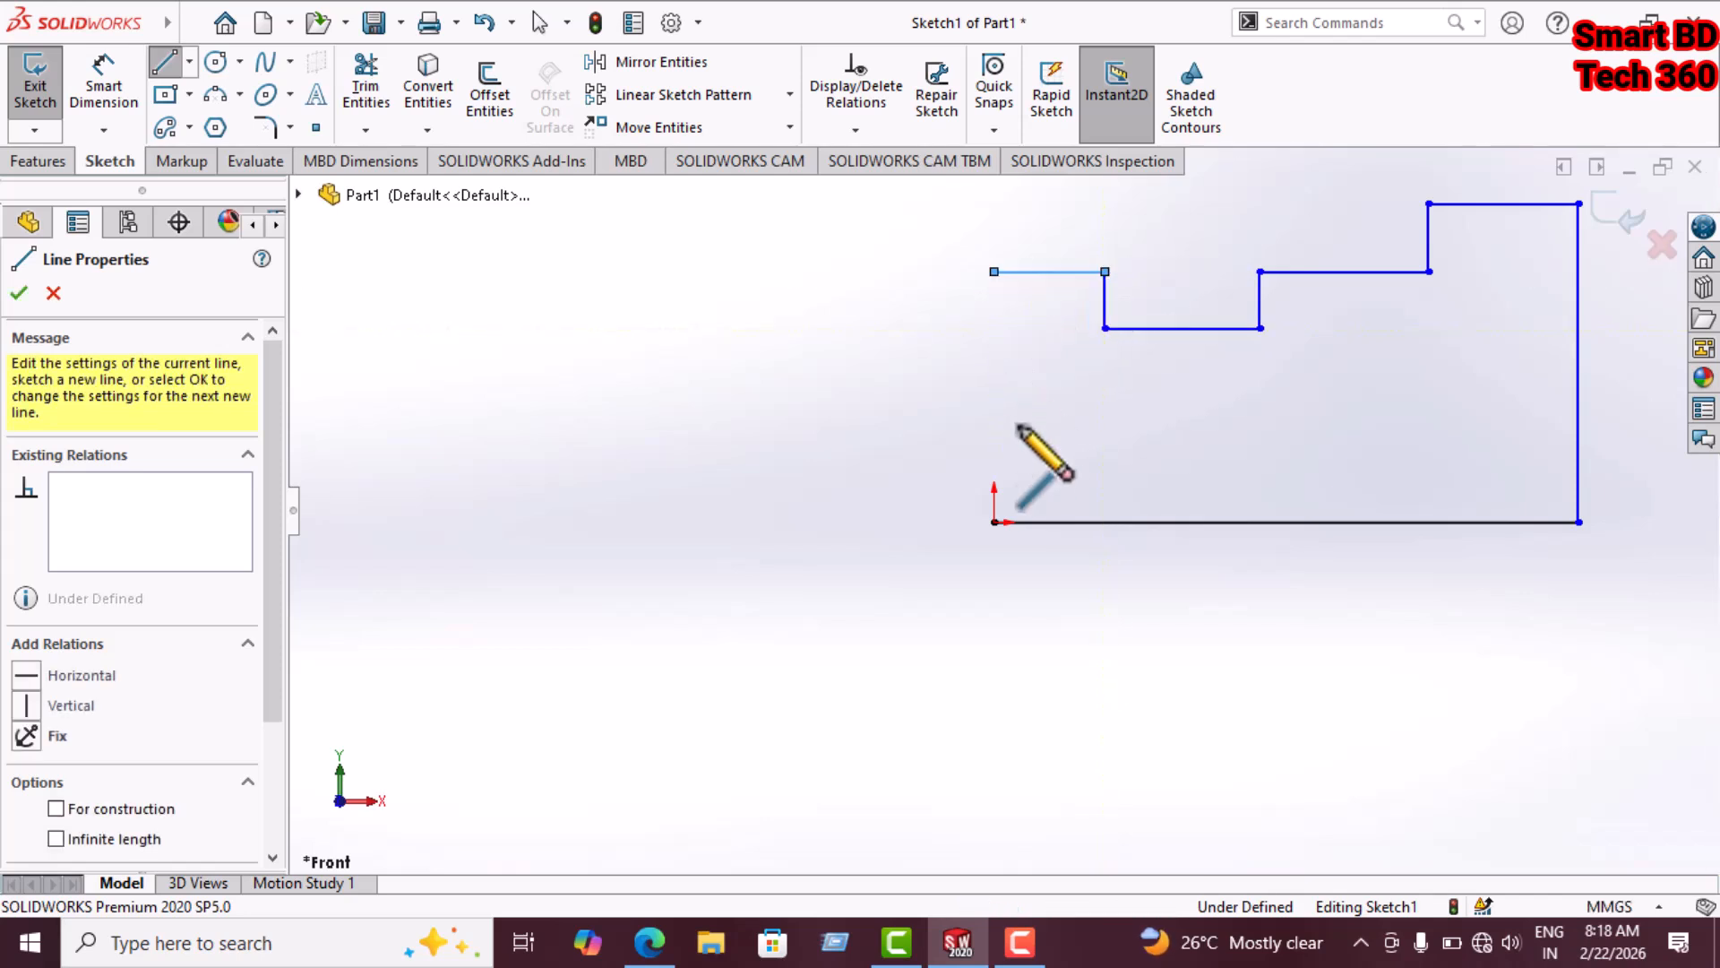
pyautogui.click(995, 522)
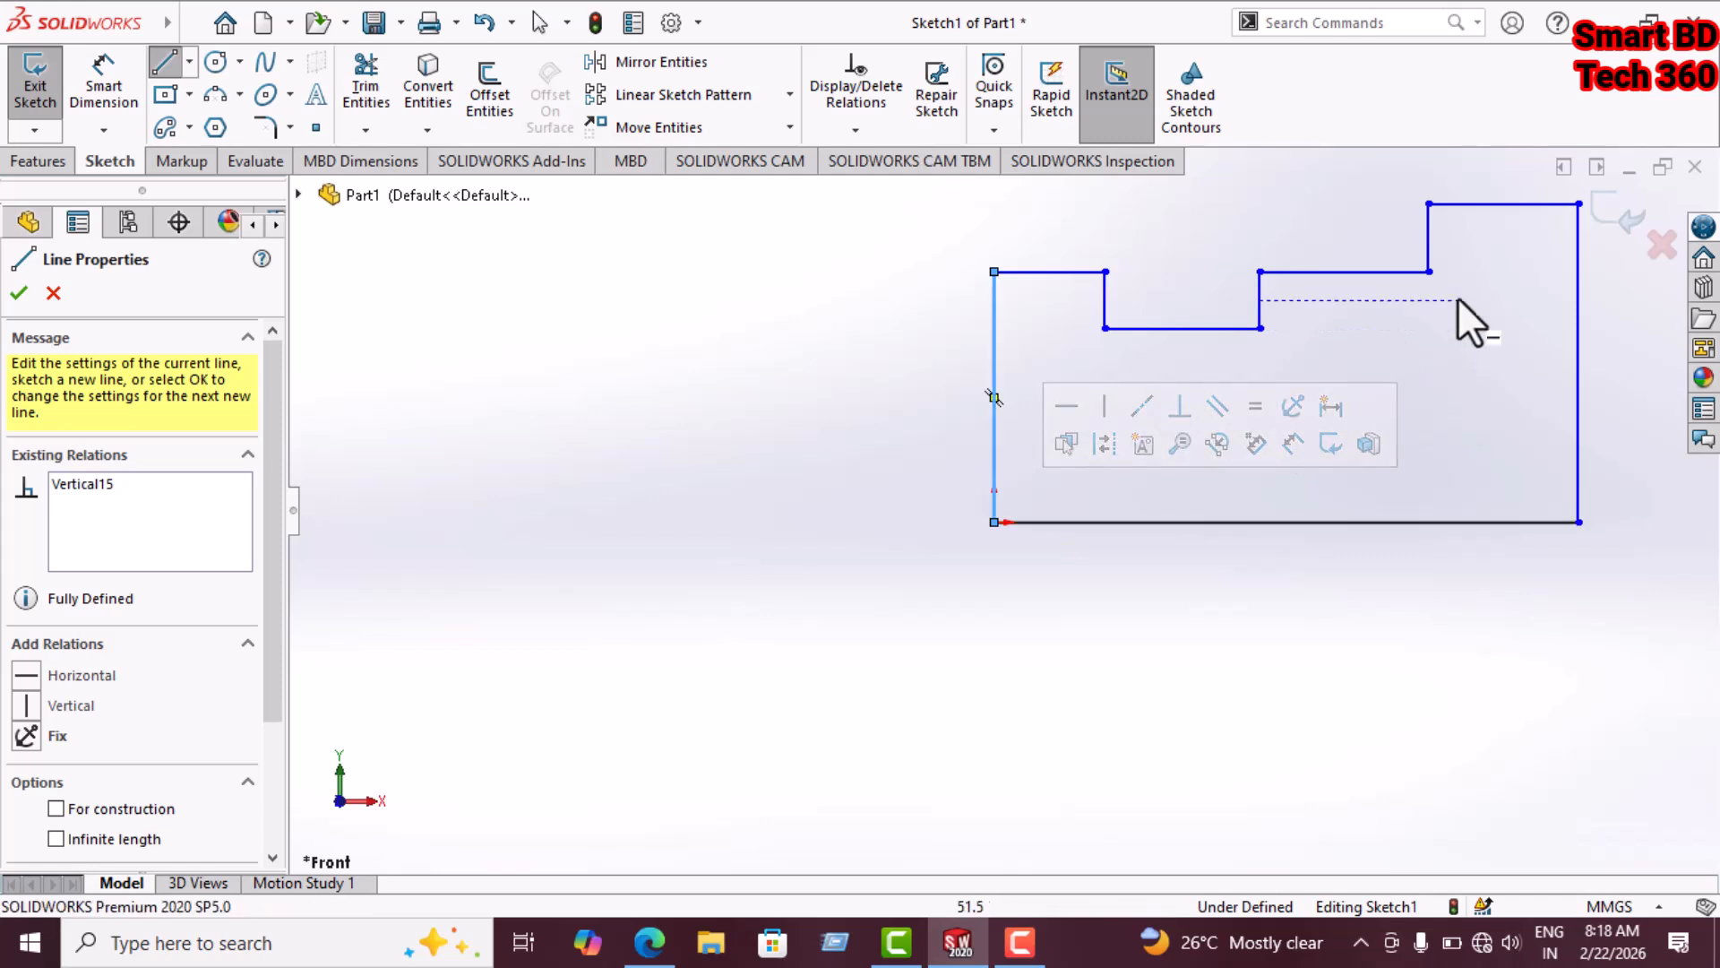
# Dimension the overall width of the profile's base at 150 mm
pyautogui.scroll(-4, 1458, 303)
pyautogui.scroll(2, 1458, 299)
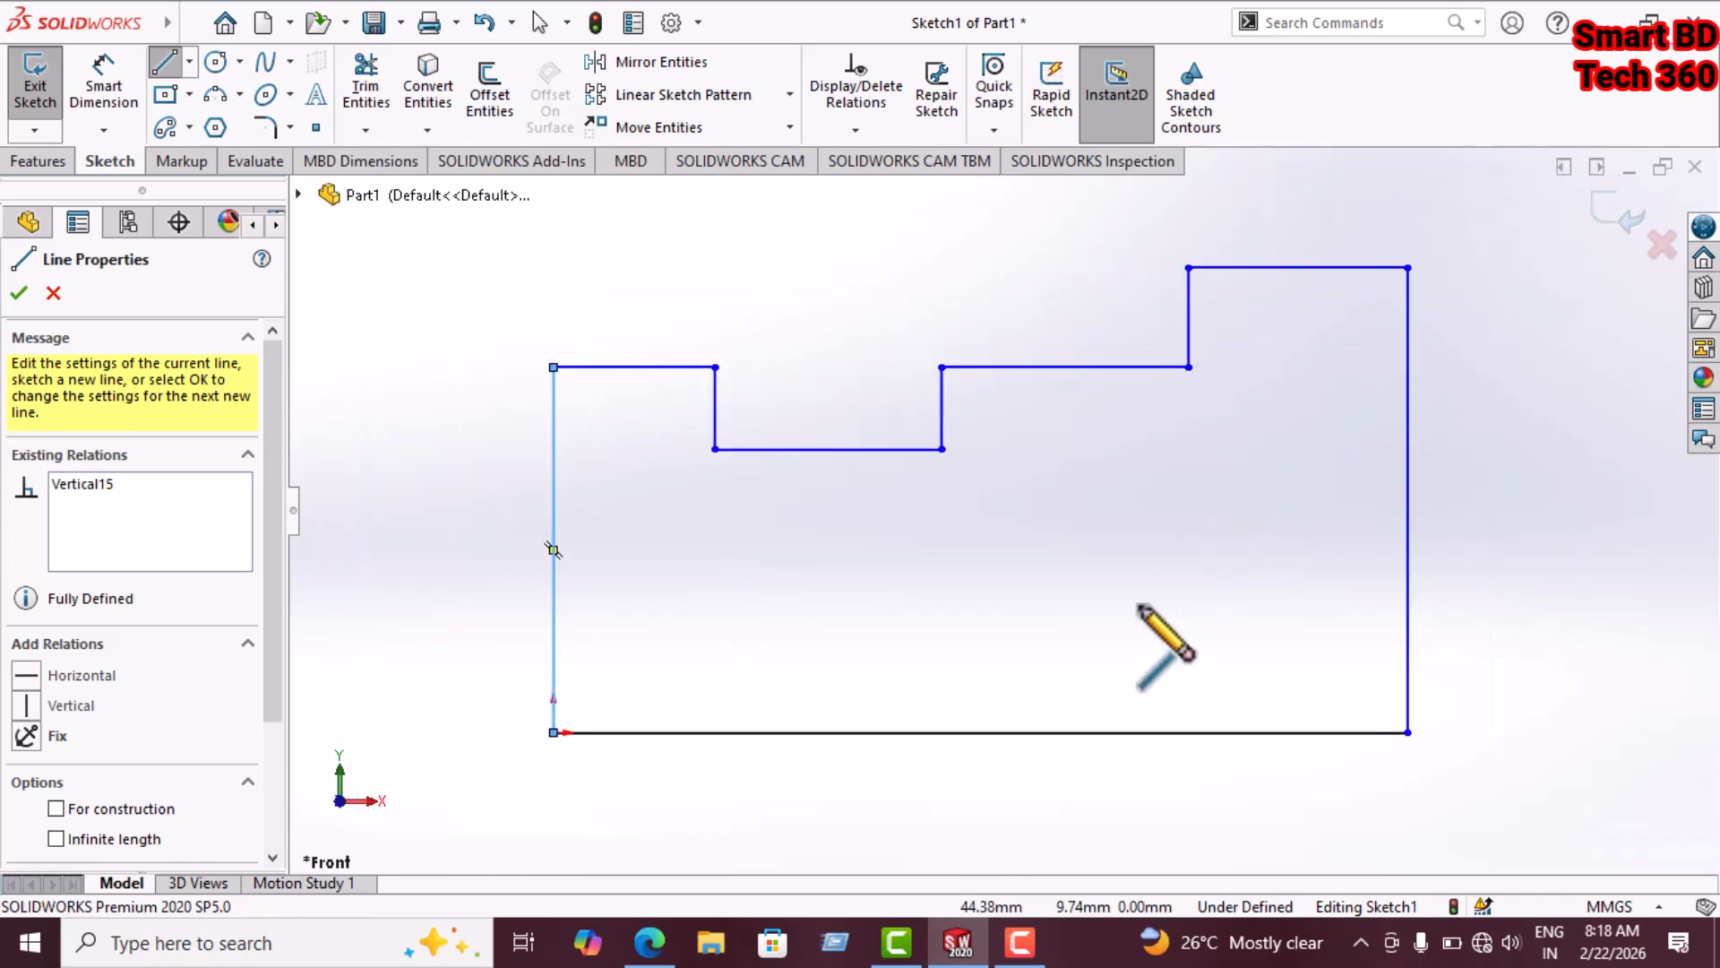
pyautogui.scroll(-1, 1138, 605)
pyautogui.scroll(2, 1129, 587)
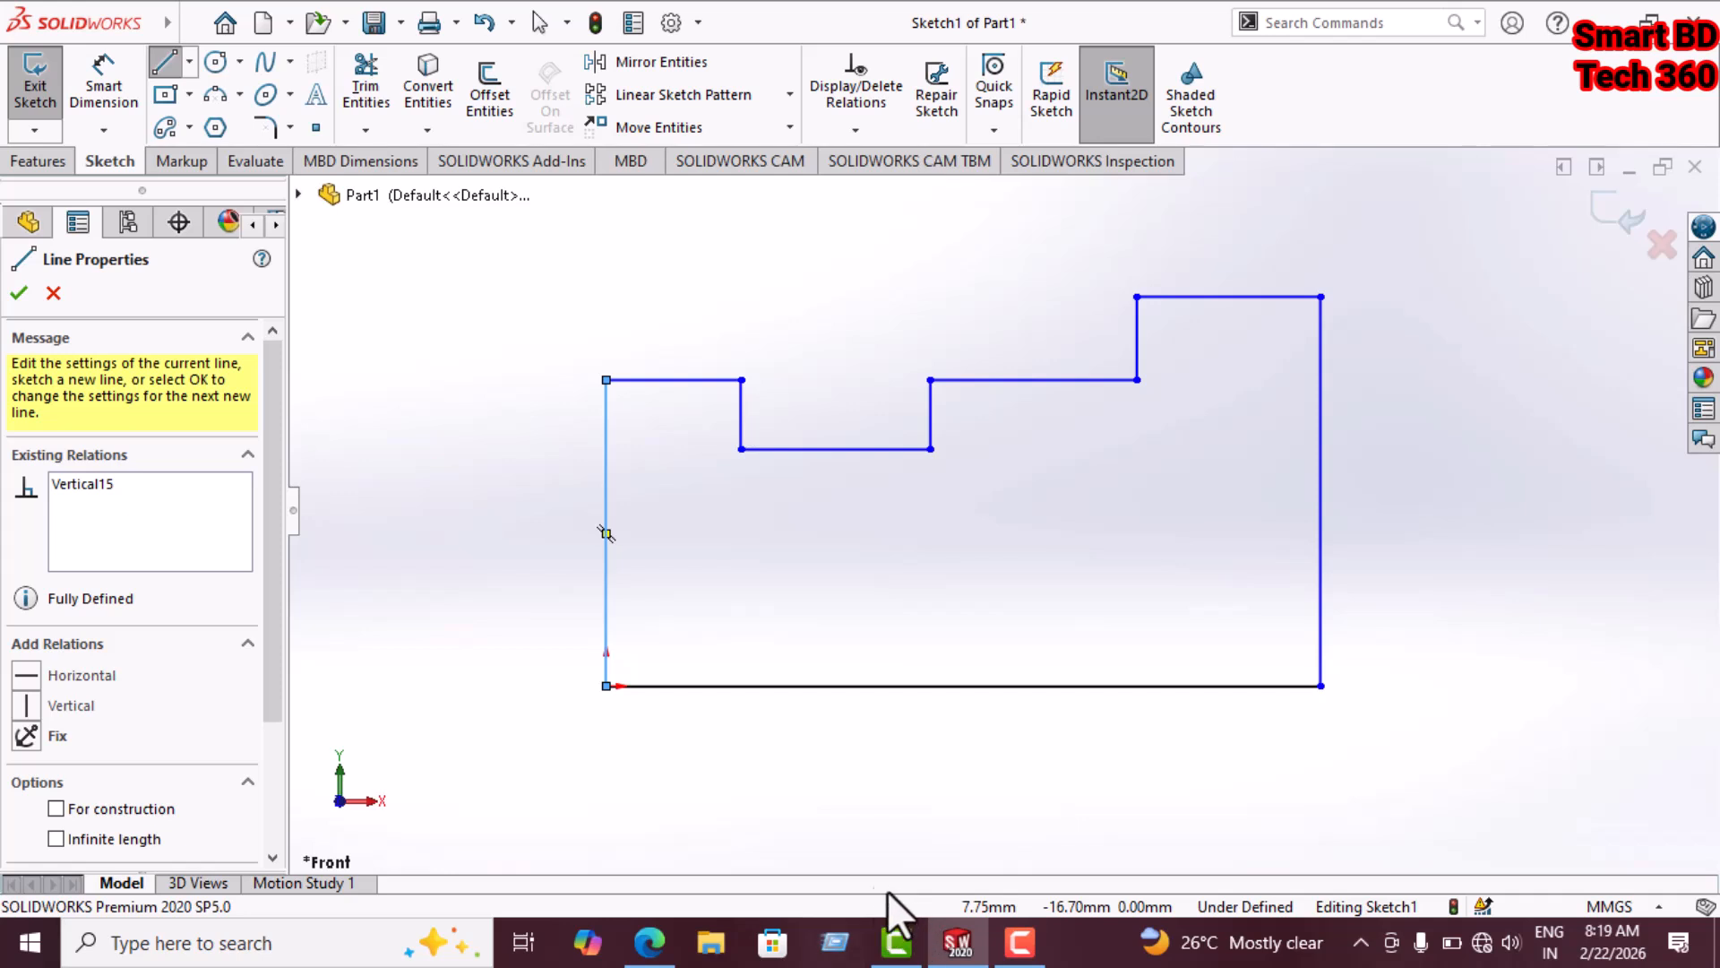
pyautogui.click(100, 90)
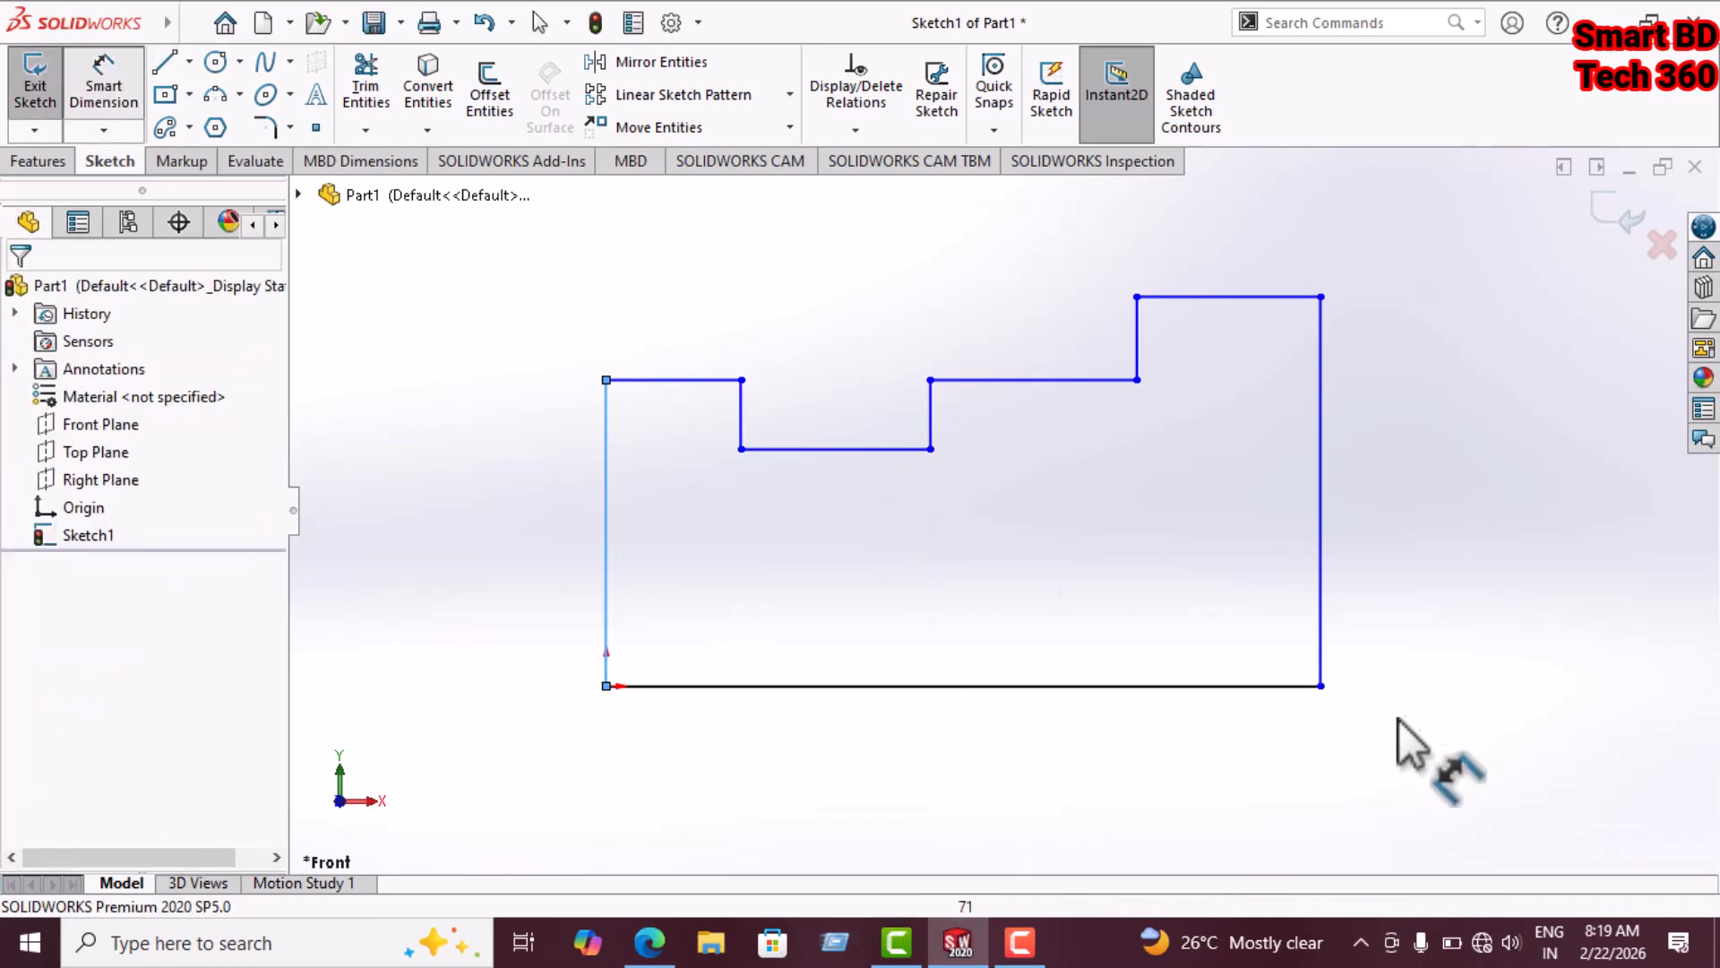
pyautogui.click(1321, 686)
pyautogui.click(607, 686)
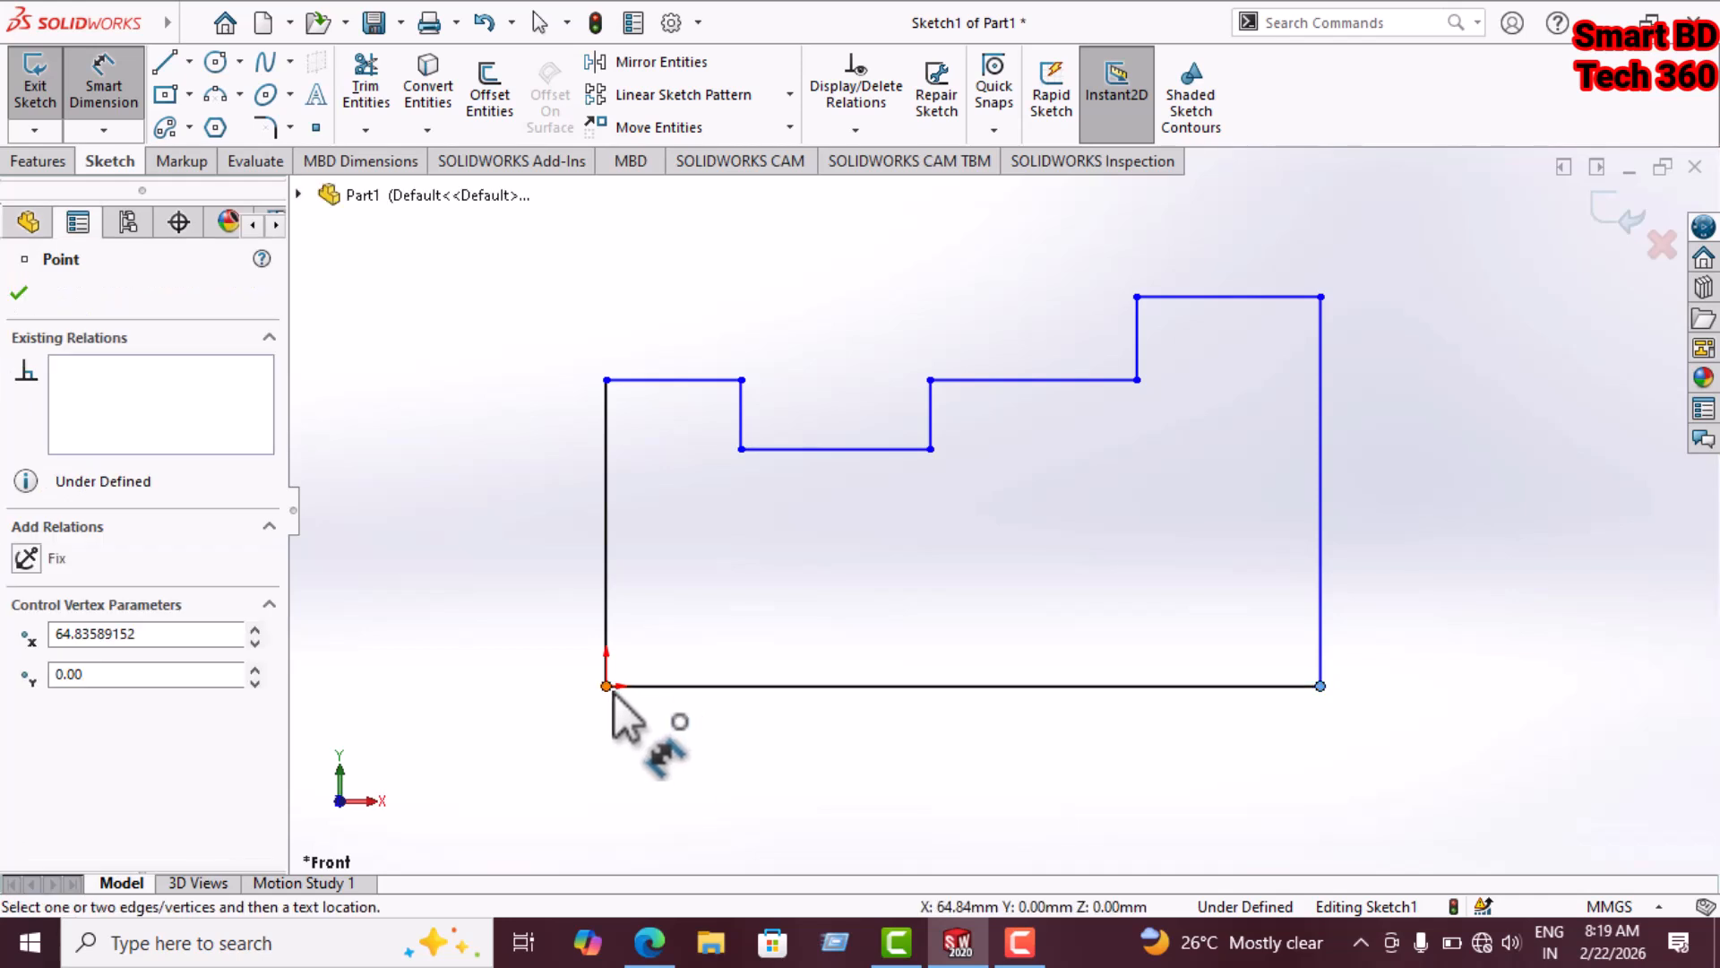
pyautogui.click(975, 743)
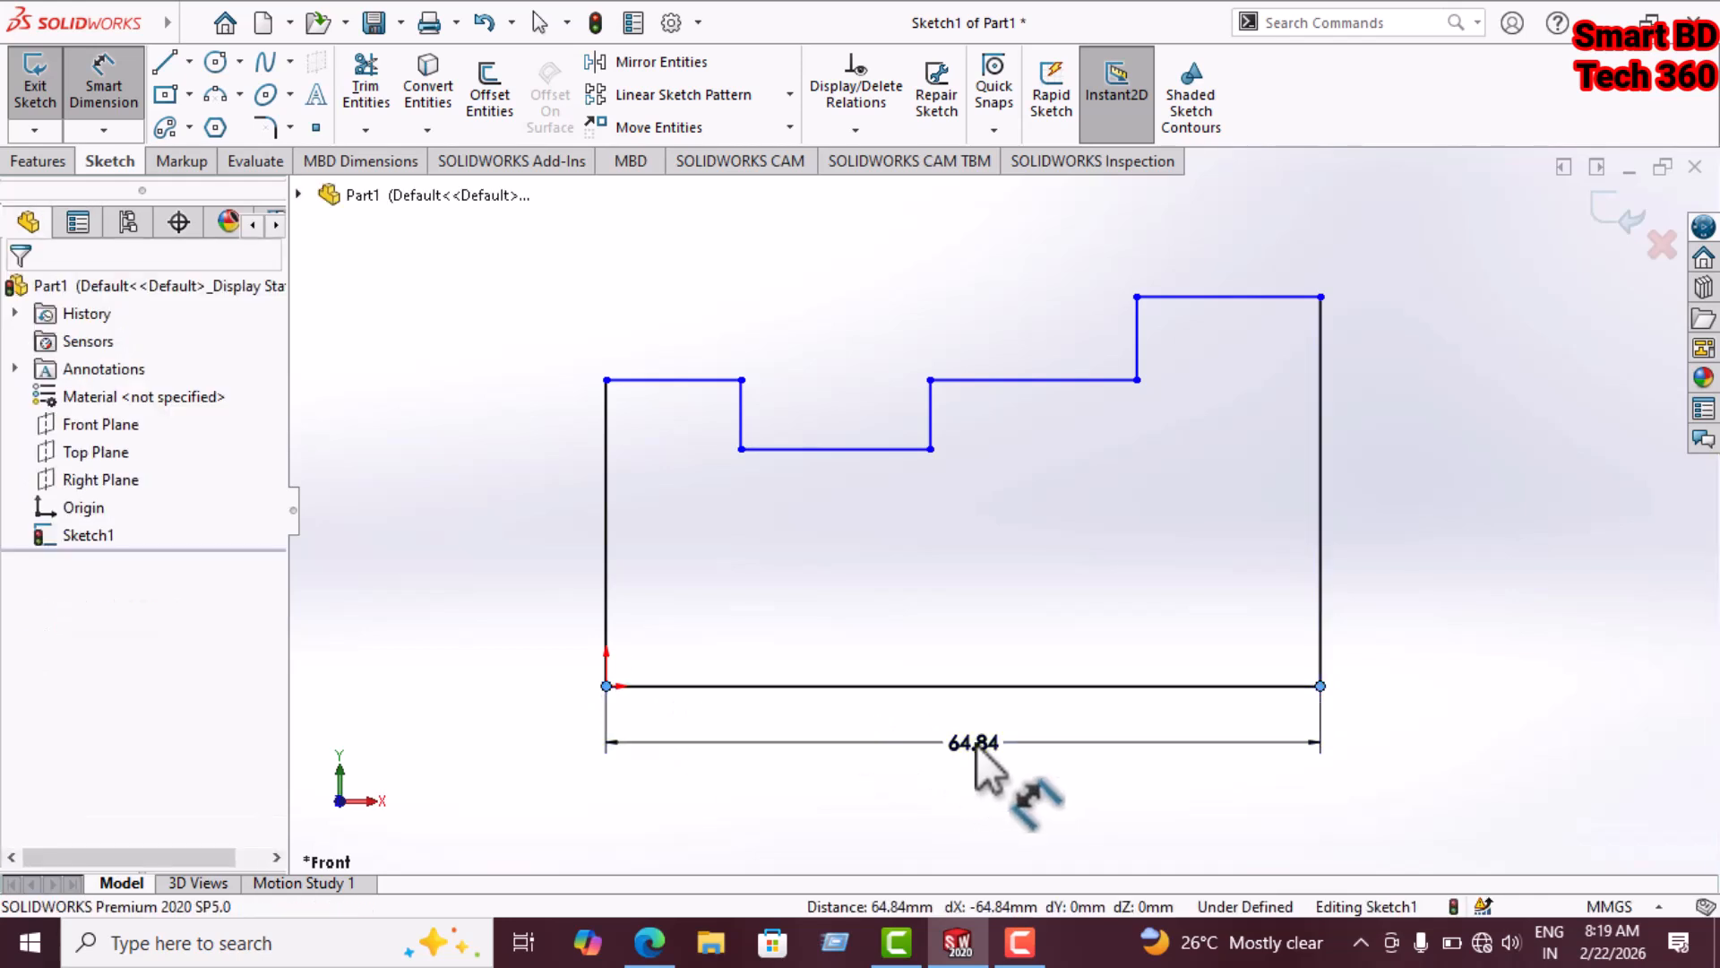
pyautogui.write('100')
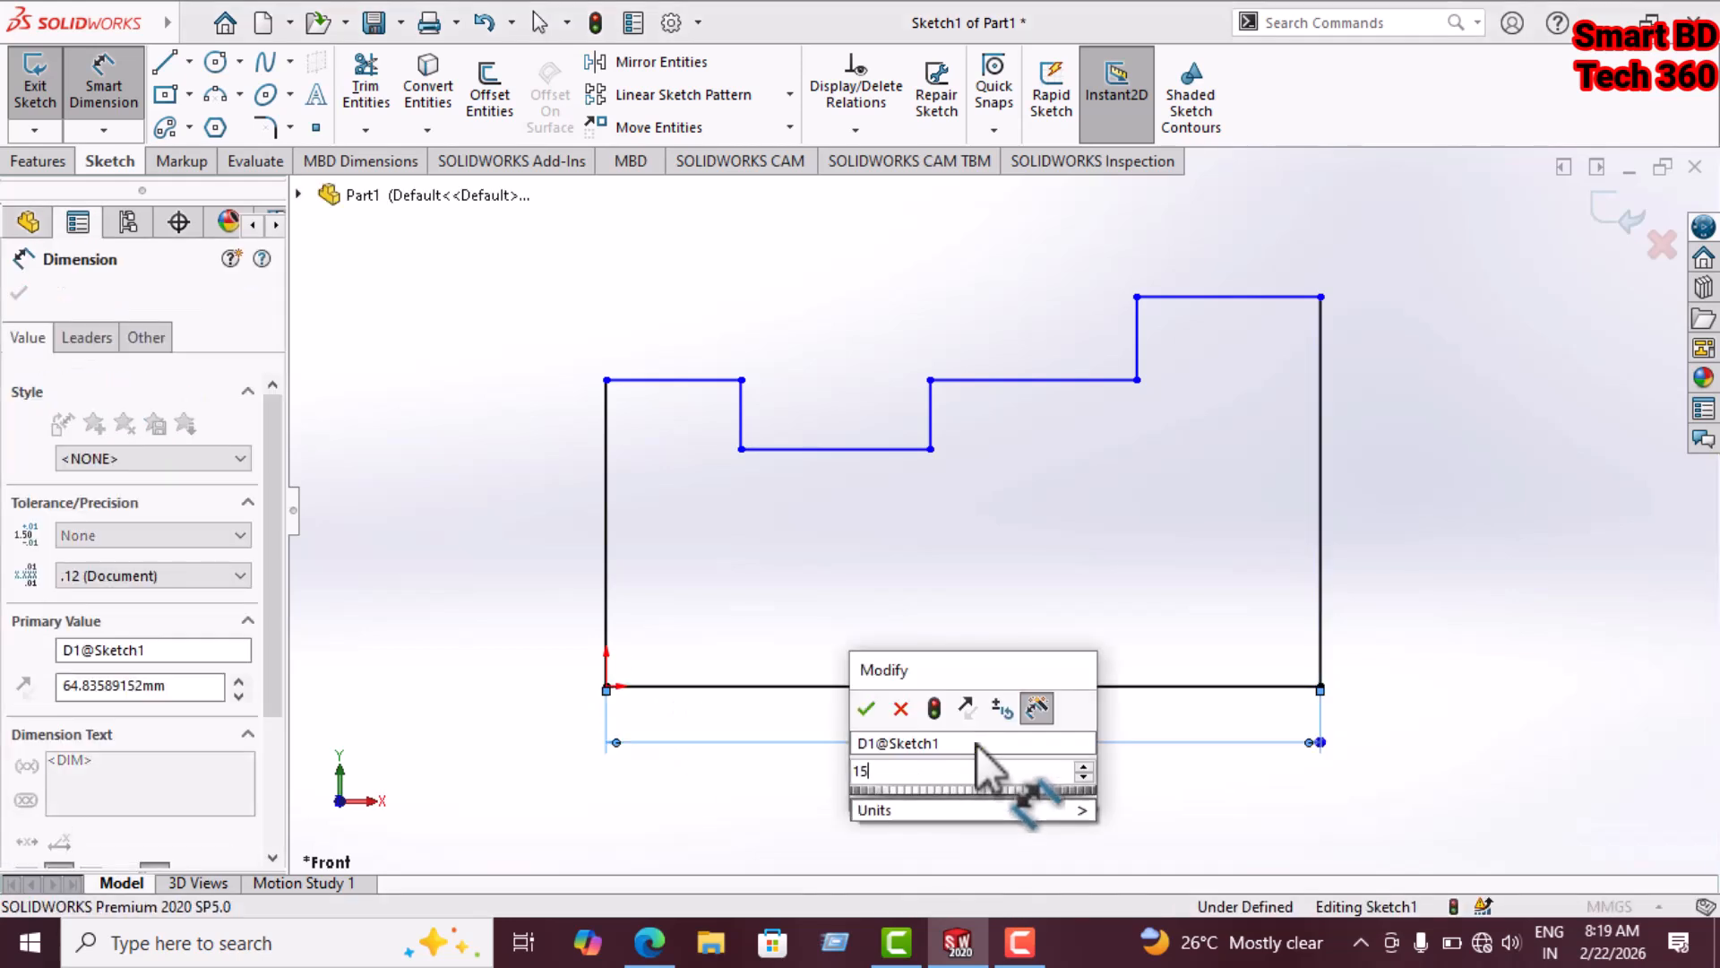
pyautogui.press('Return')
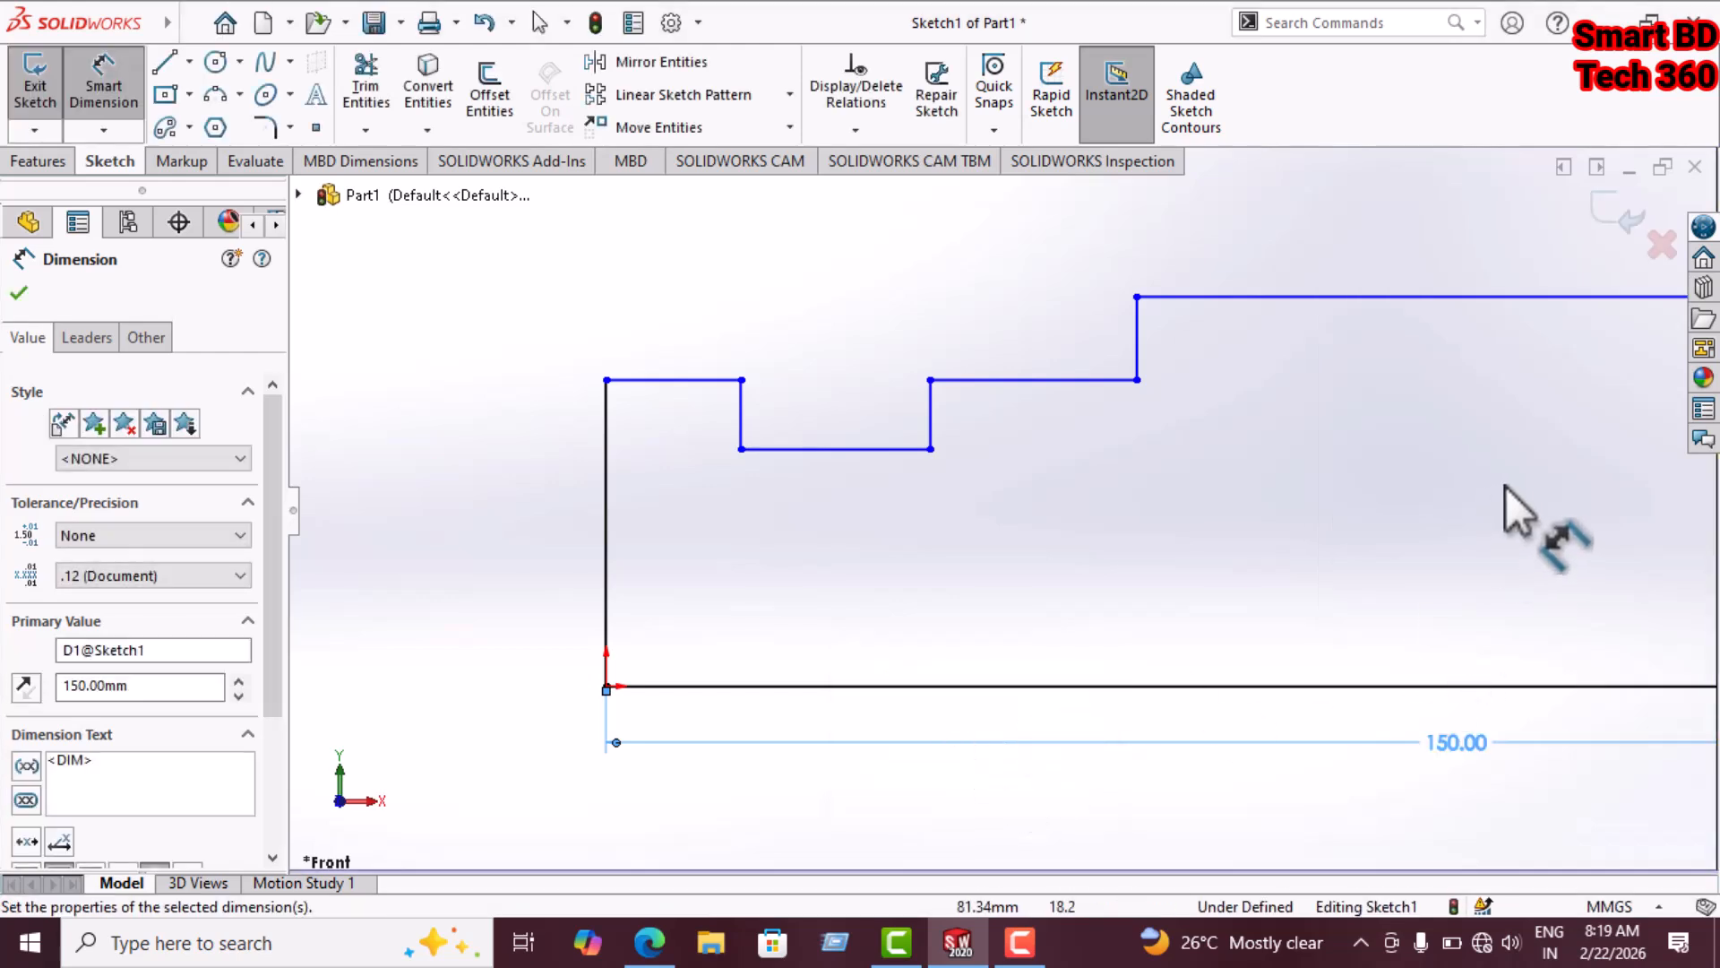
# Dimension the height of the profile's right side at 105 mm
pyautogui.scroll(2, 1498, 515)
pyautogui.scroll(-4, 1434, 524)
pyautogui.scroll(1, 1386, 511)
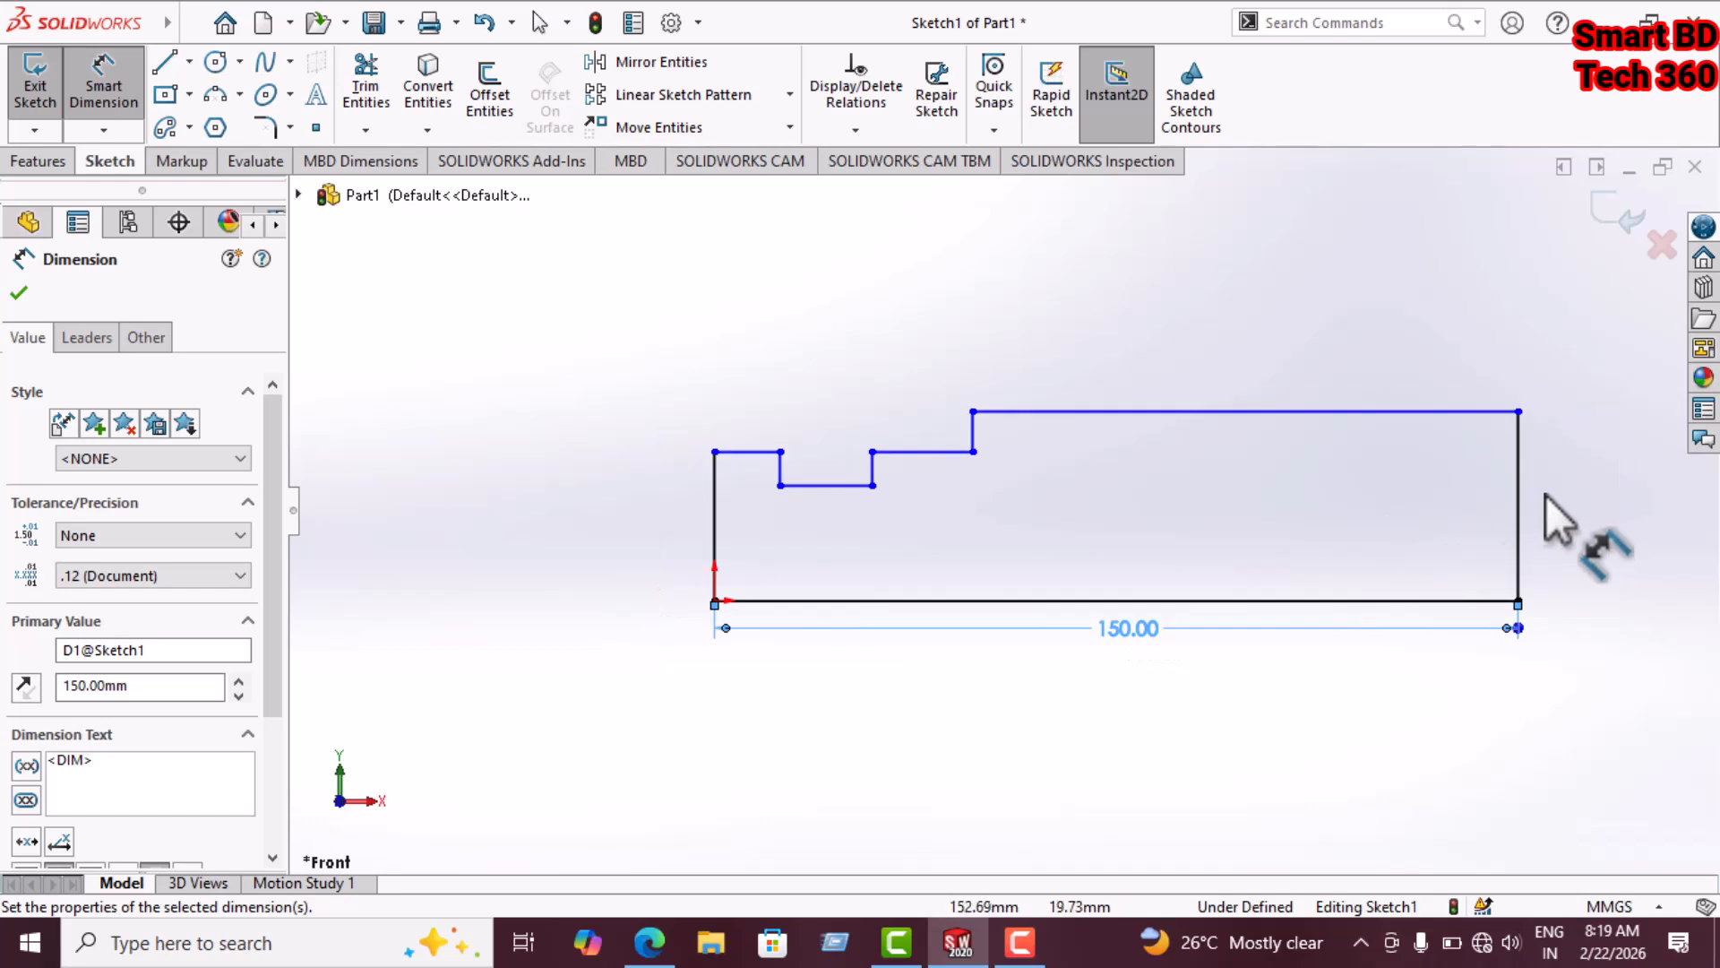
pyautogui.scroll(-1, 1572, 482)
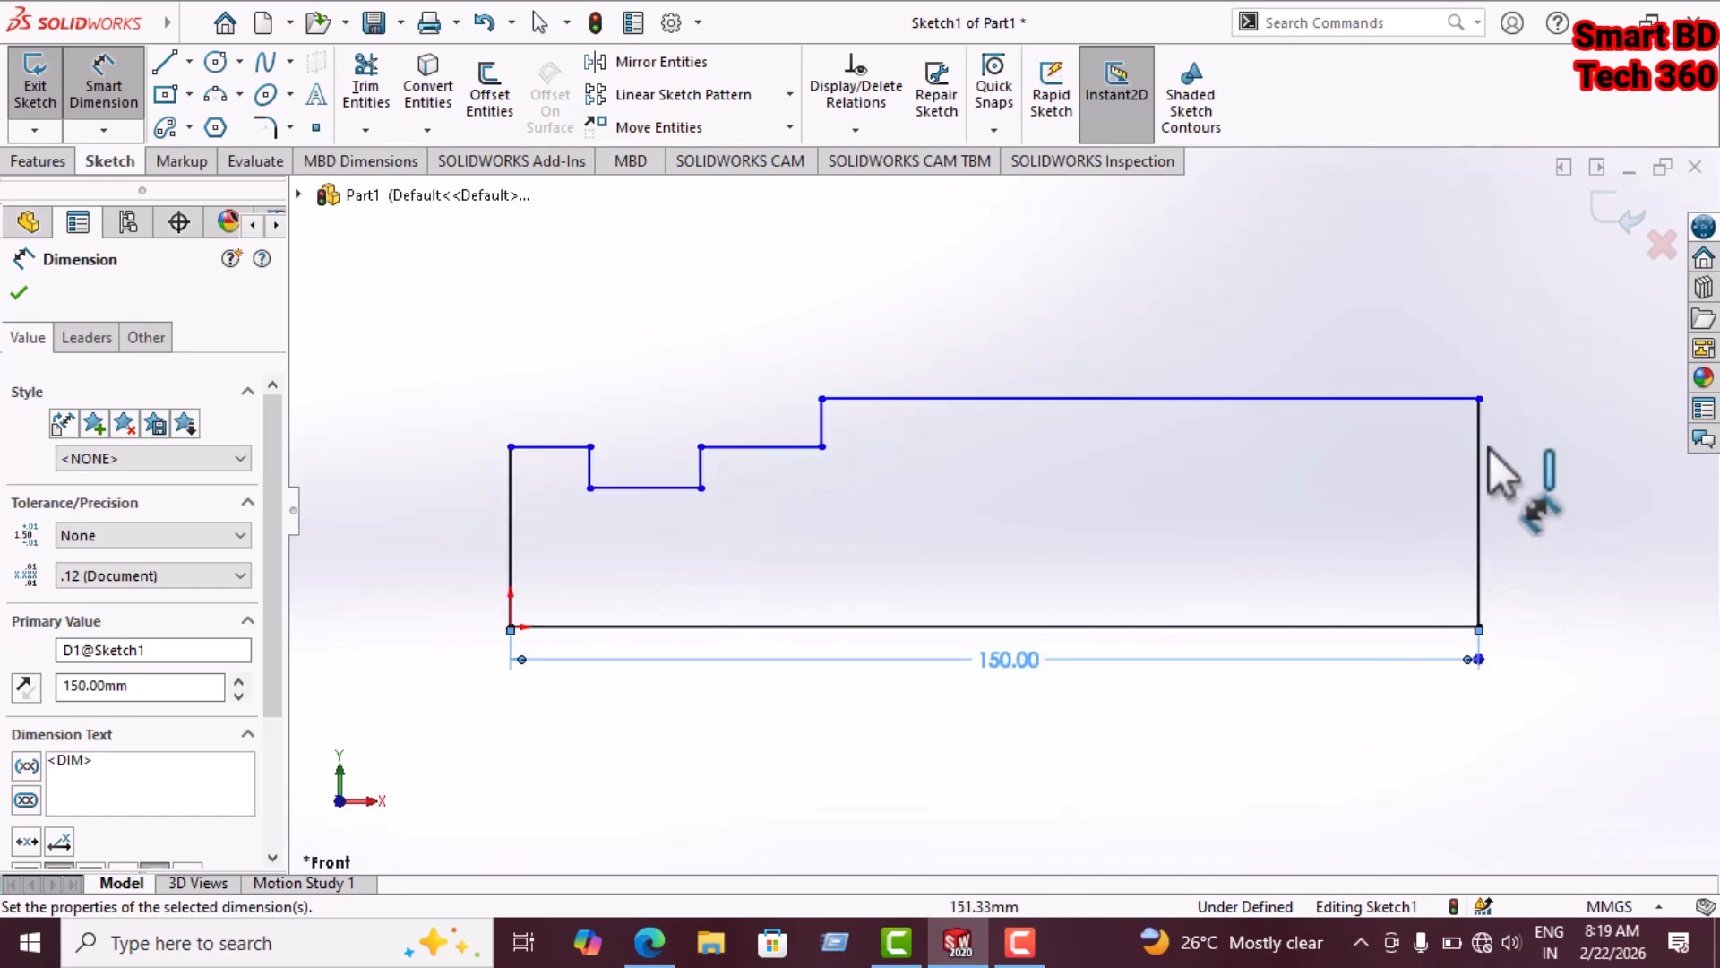
pyautogui.click(1479, 397)
pyautogui.click(1479, 629)
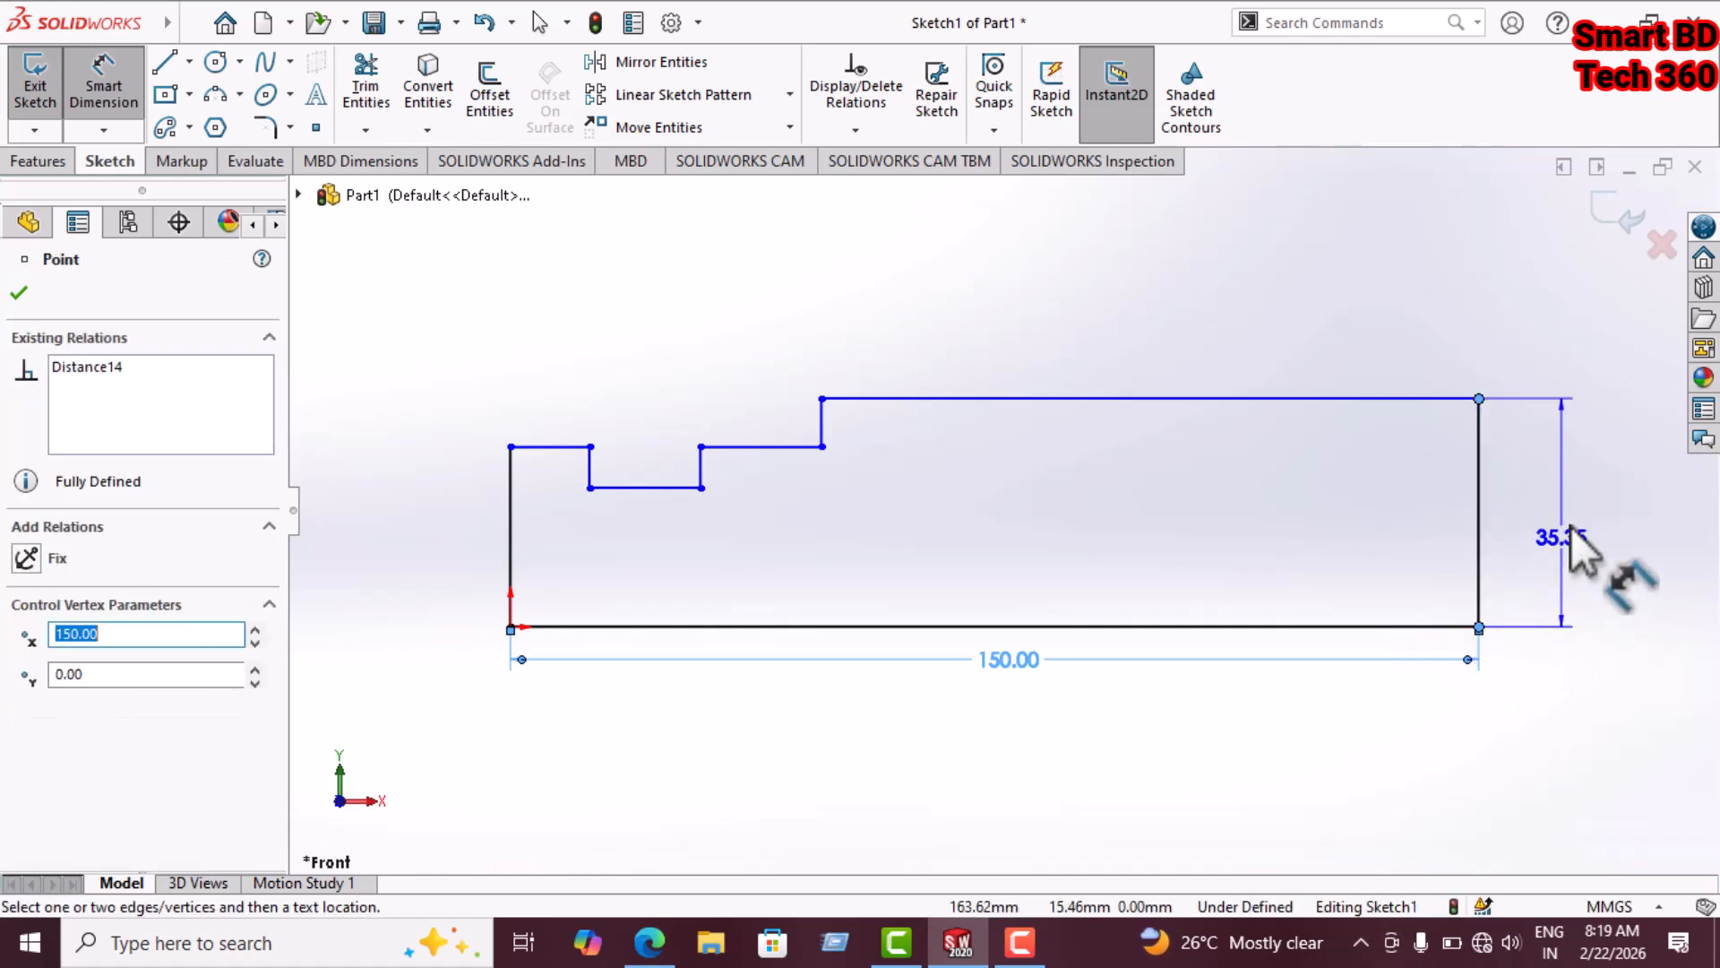
pyautogui.click(1590, 513)
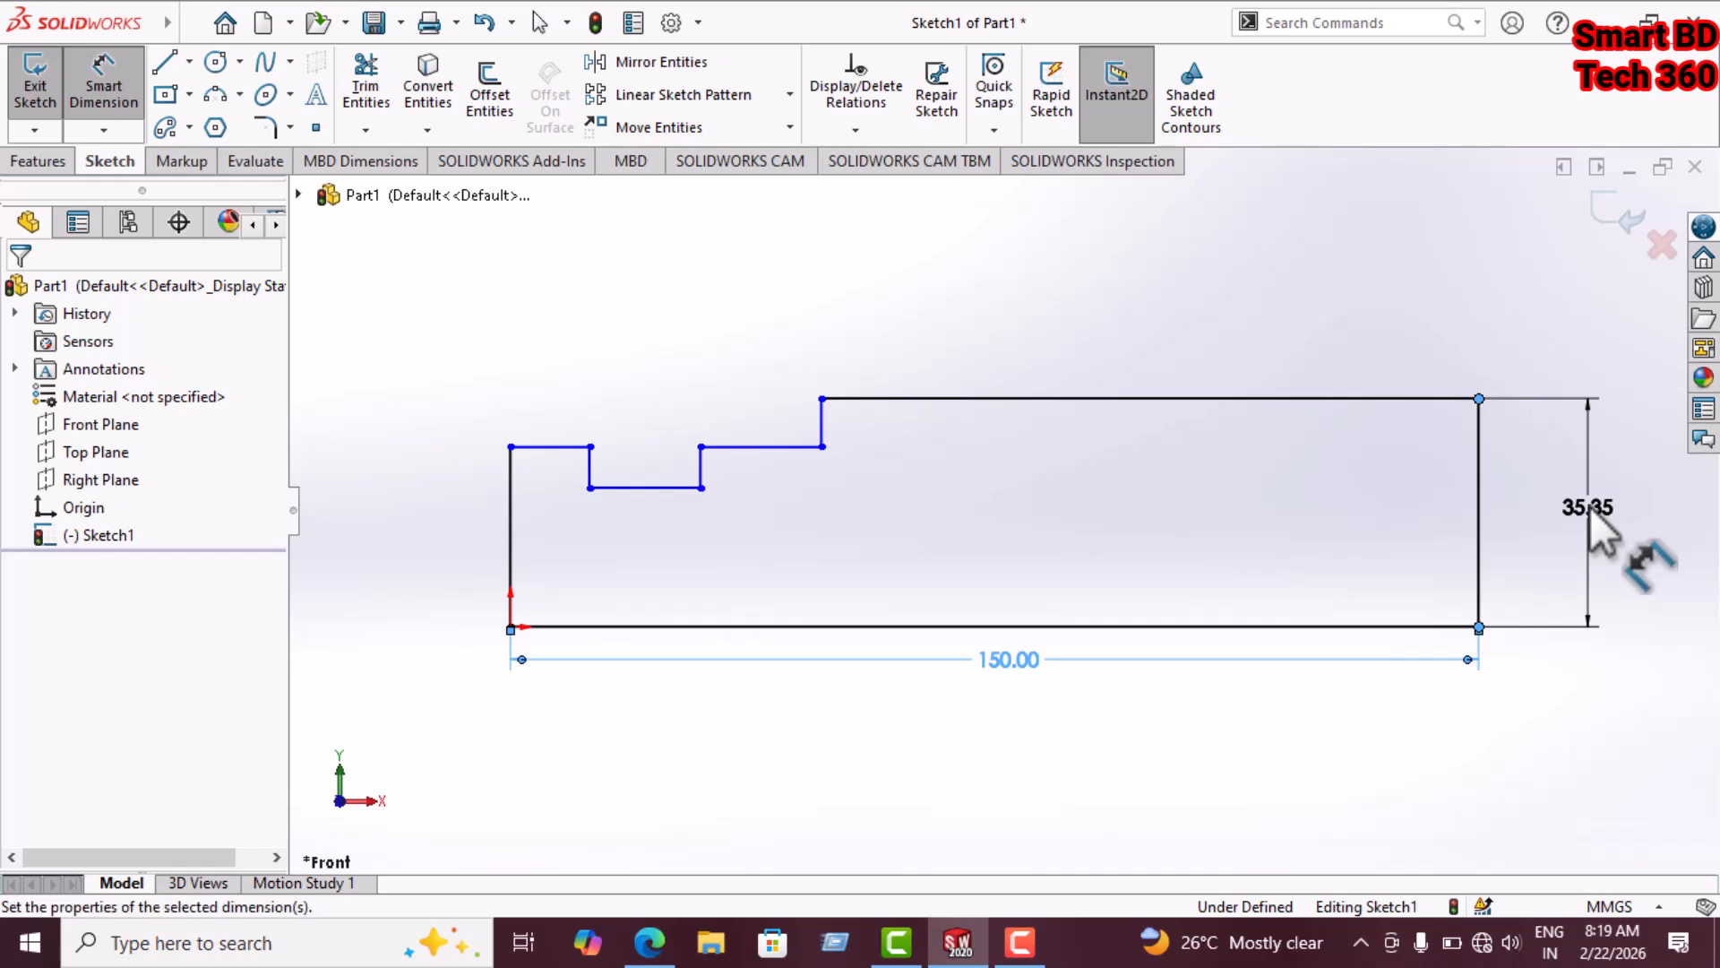
pyautogui.write('1')
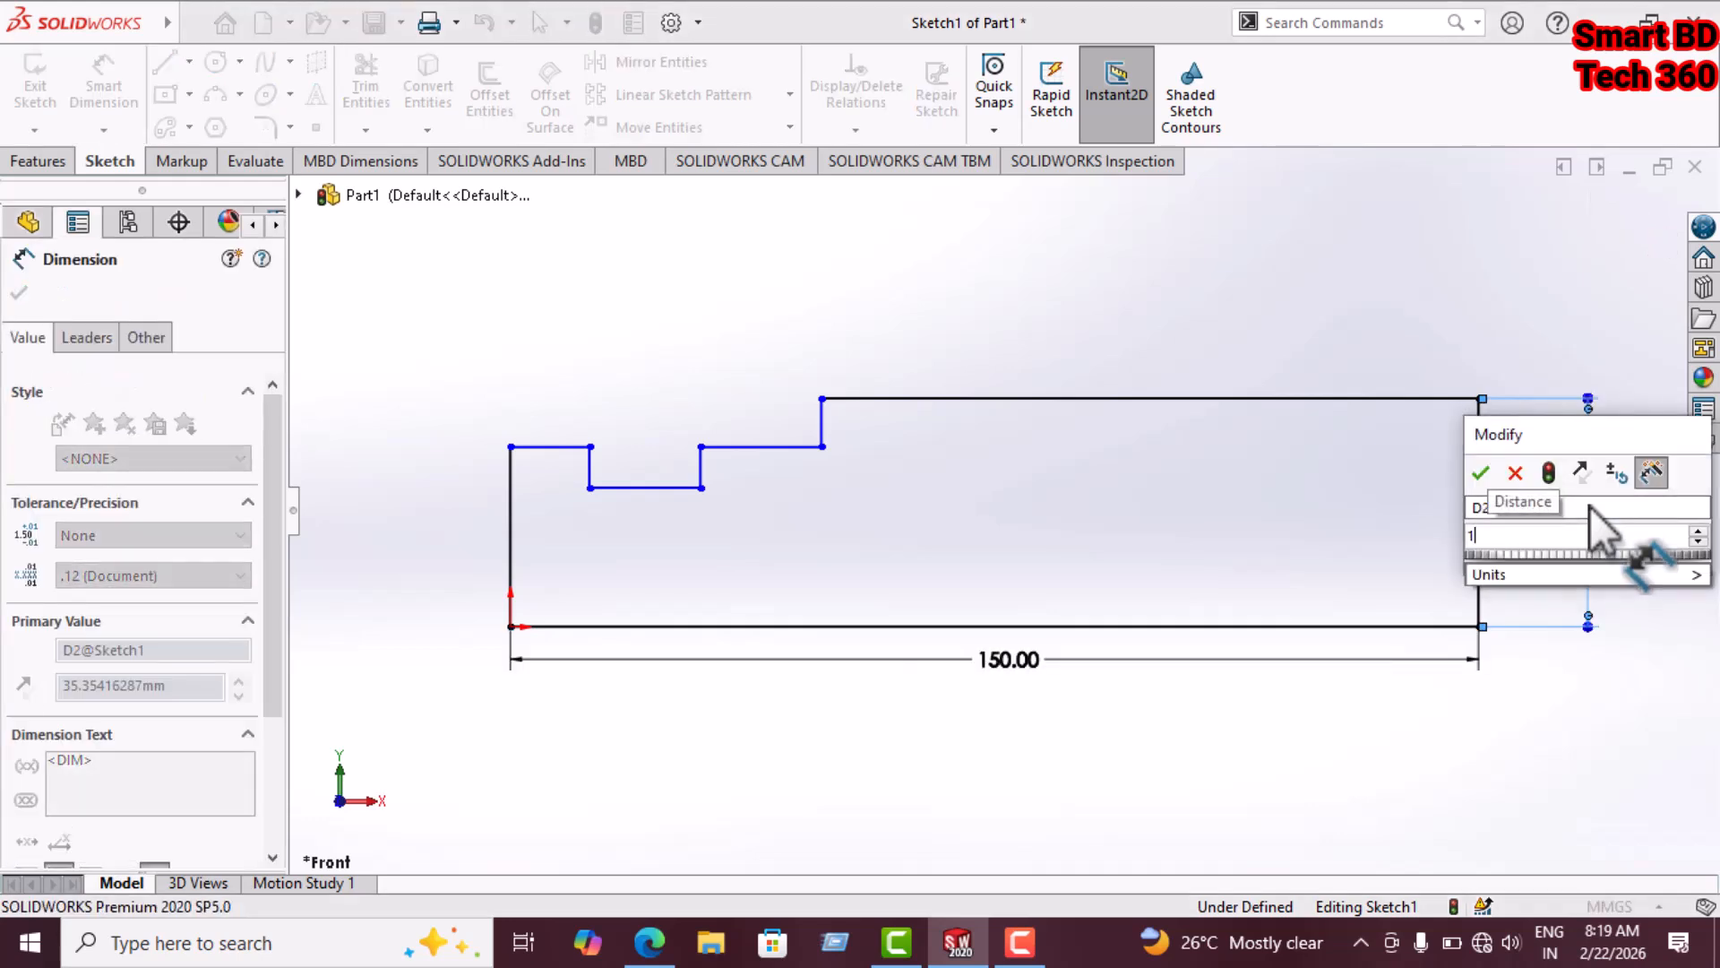
pyautogui.write('50.0')
pyautogui.press('Return')
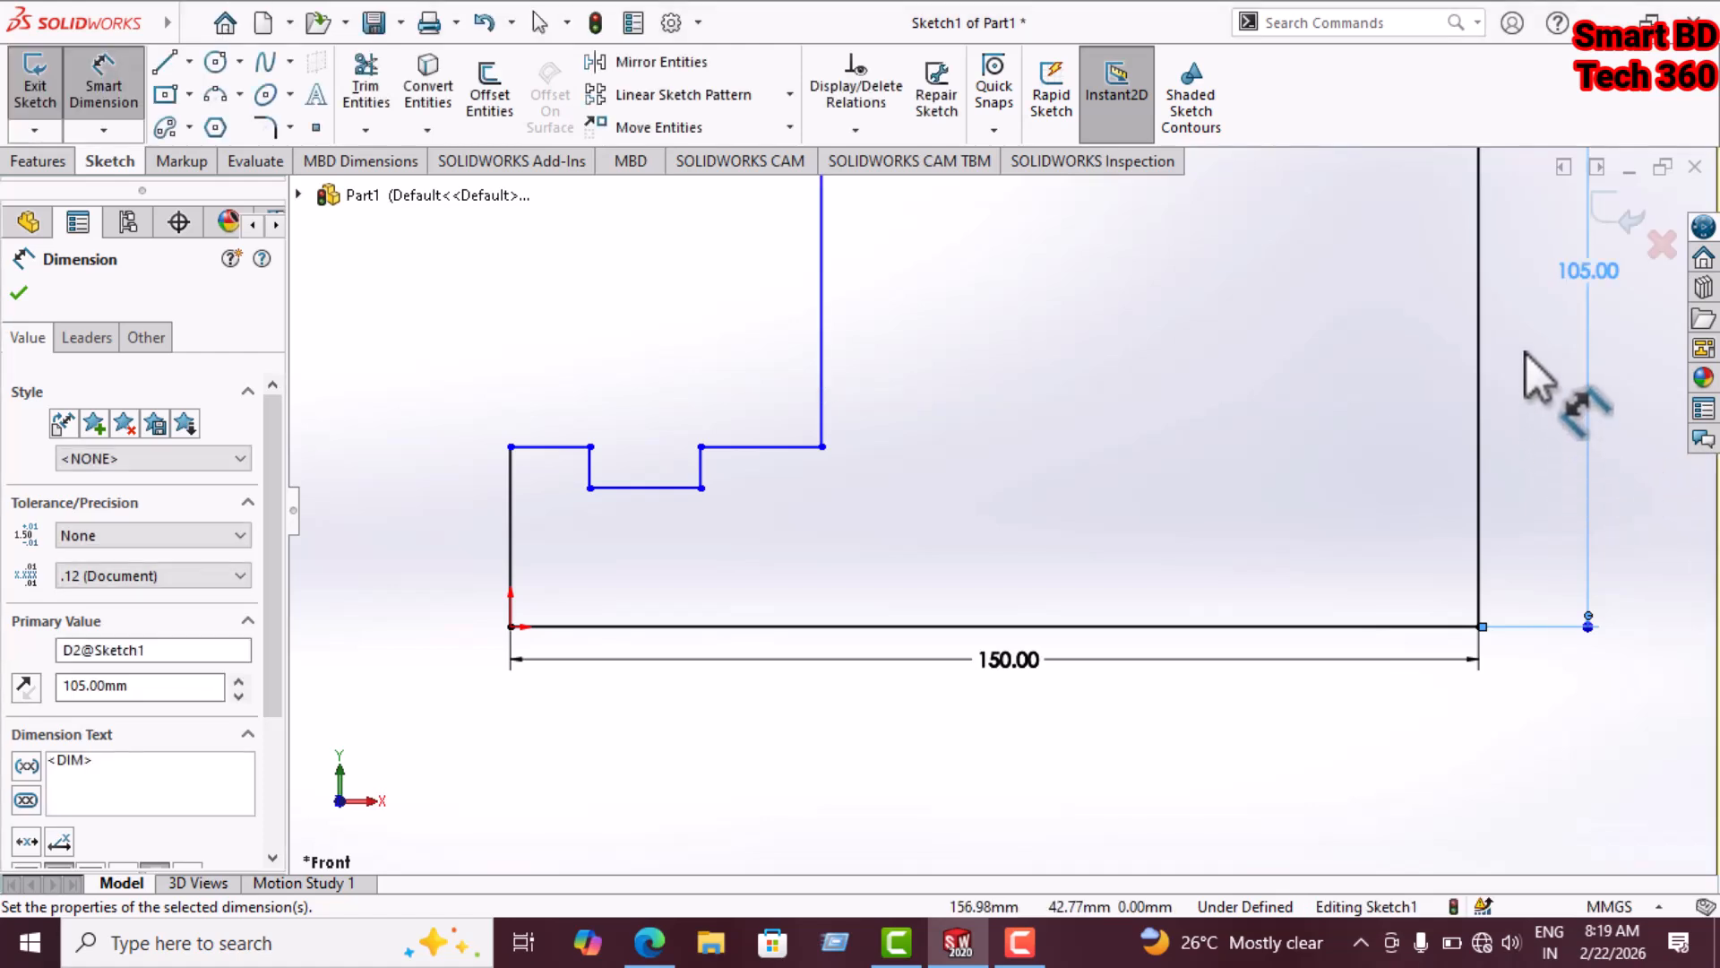
# Dimension the height of the profile's left side at 75 mm
pyautogui.scroll(-2, 1525, 351)
pyautogui.scroll(-3, 1249, 387)
pyautogui.scroll(5, 1245, 386)
pyautogui.scroll(2, 617, 336)
pyautogui.scroll(-2, 616, 336)
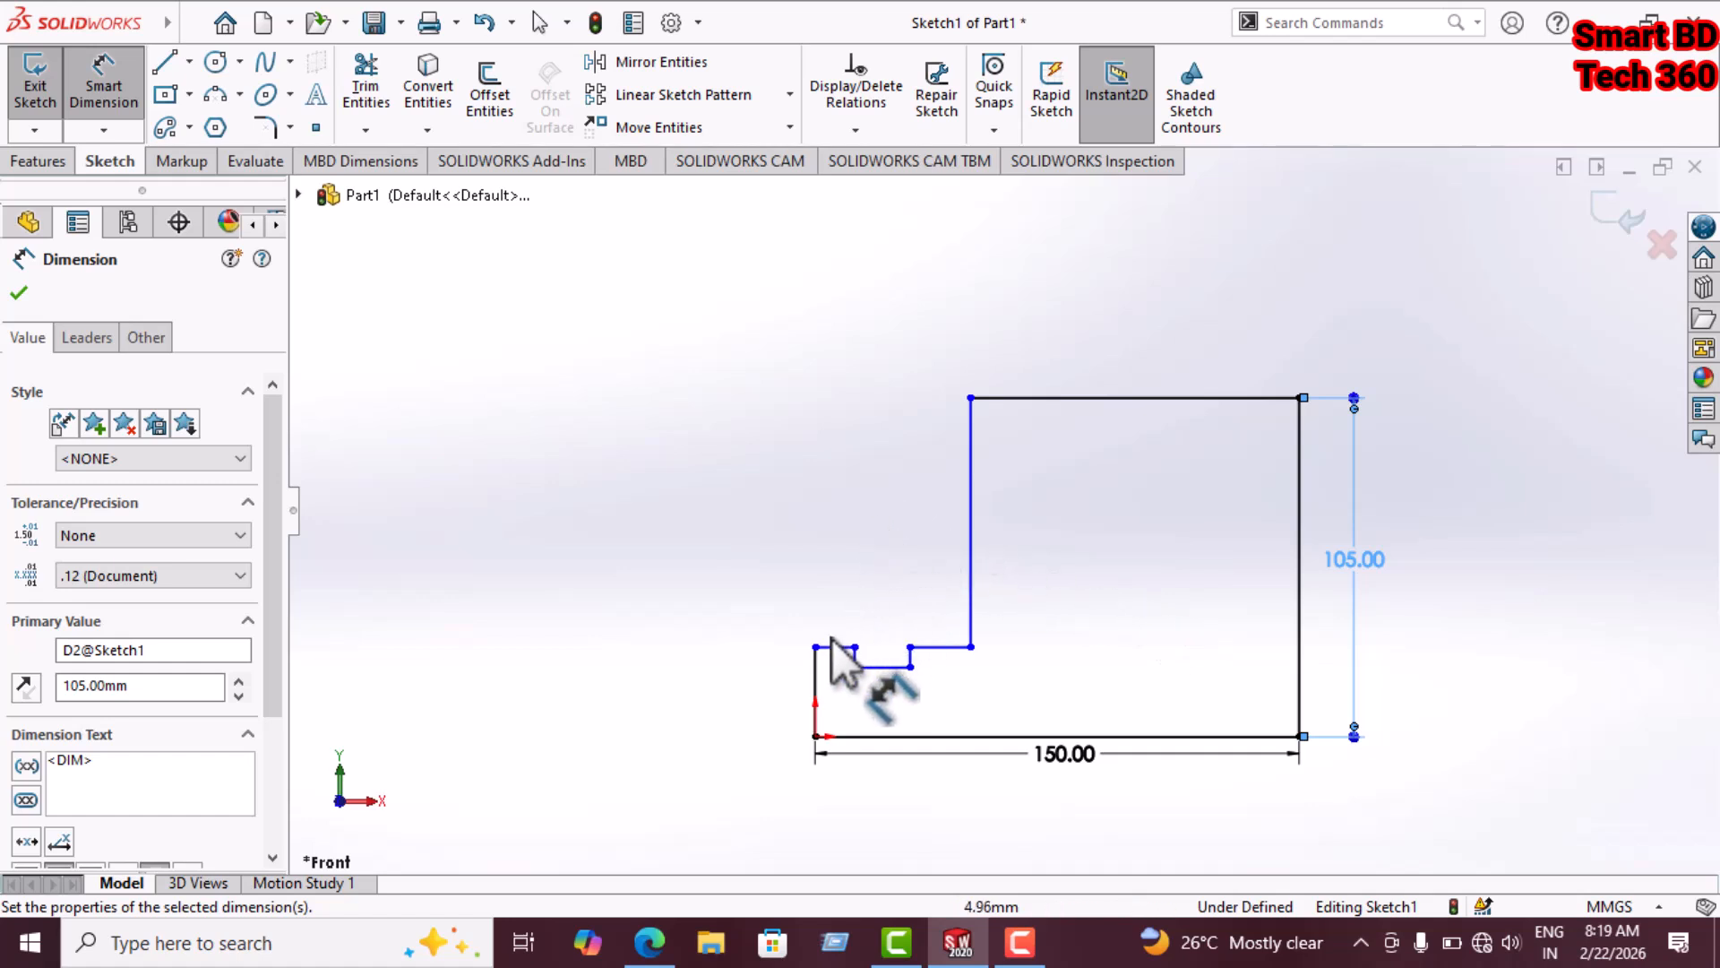
pyautogui.click(815, 735)
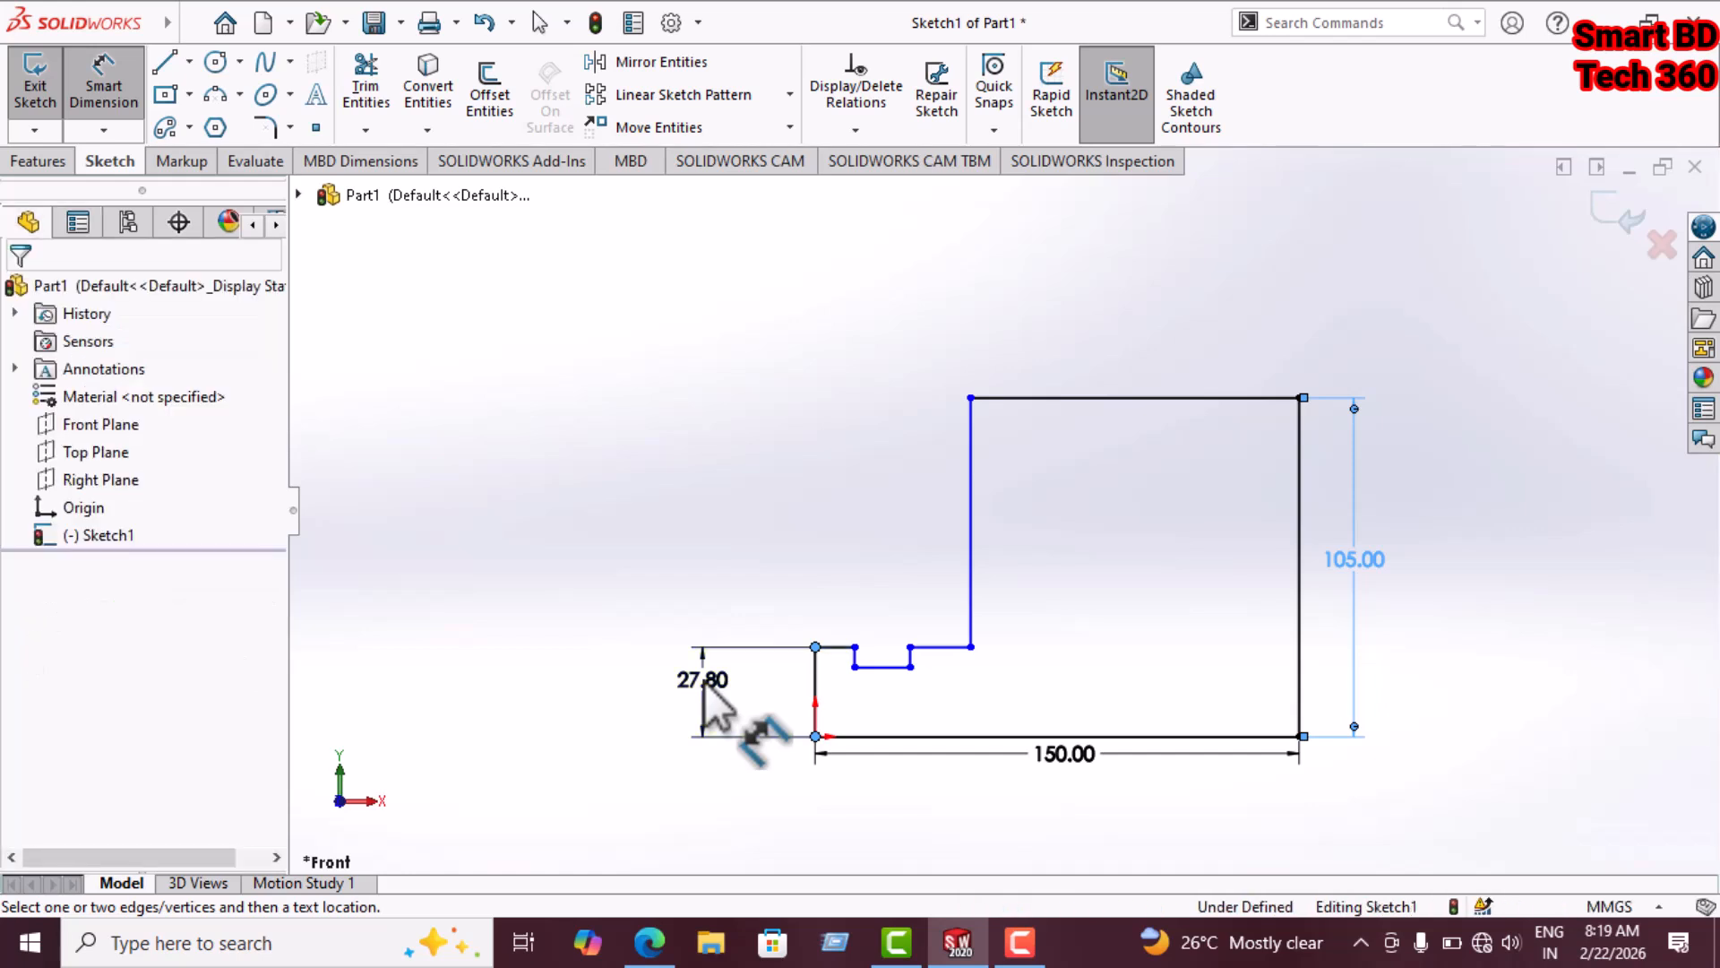
pyautogui.click(704, 680)
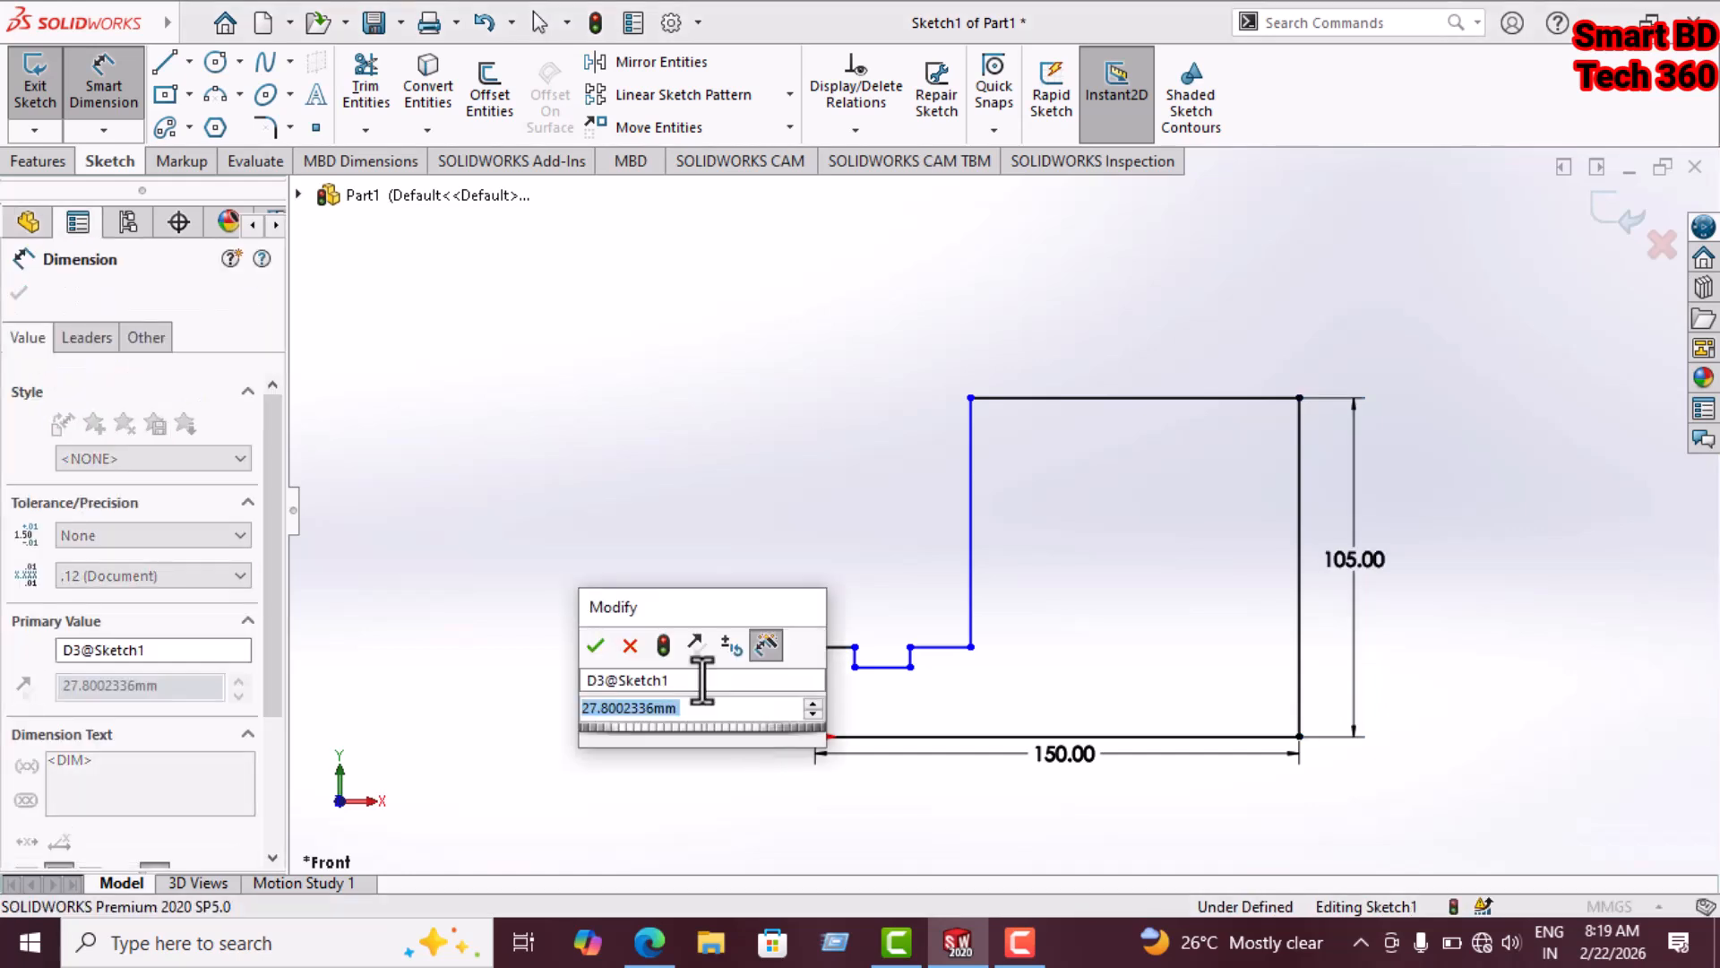
pyautogui.write('75')
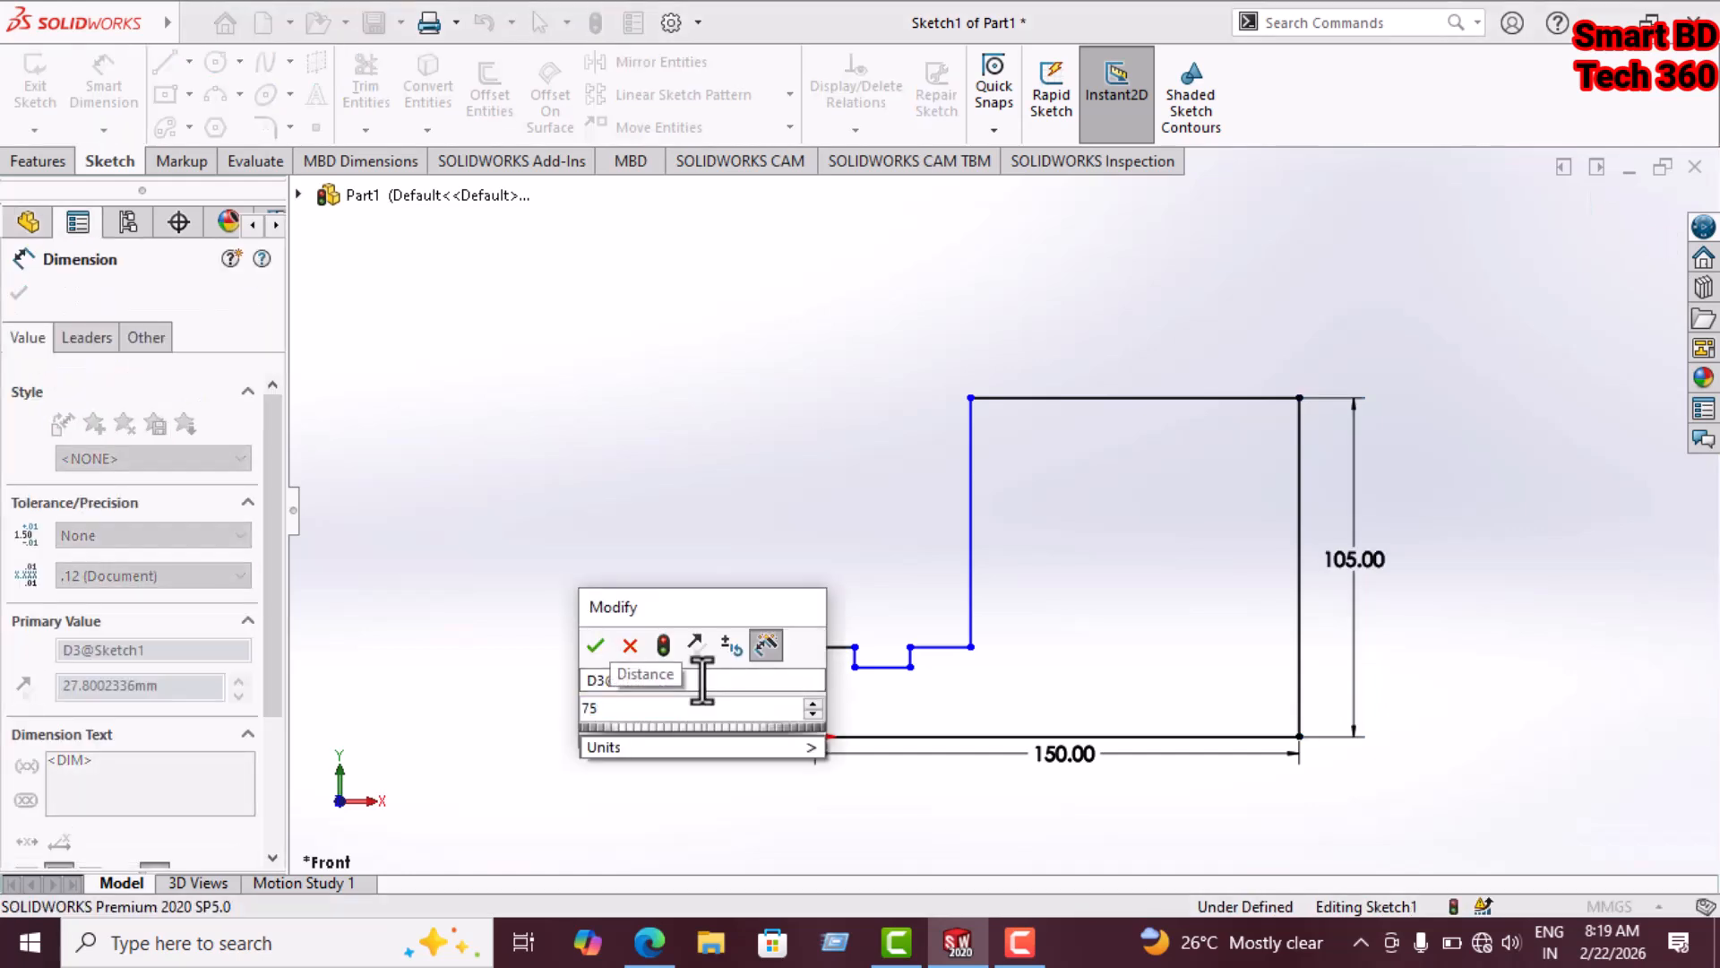
pyautogui.press('Return')
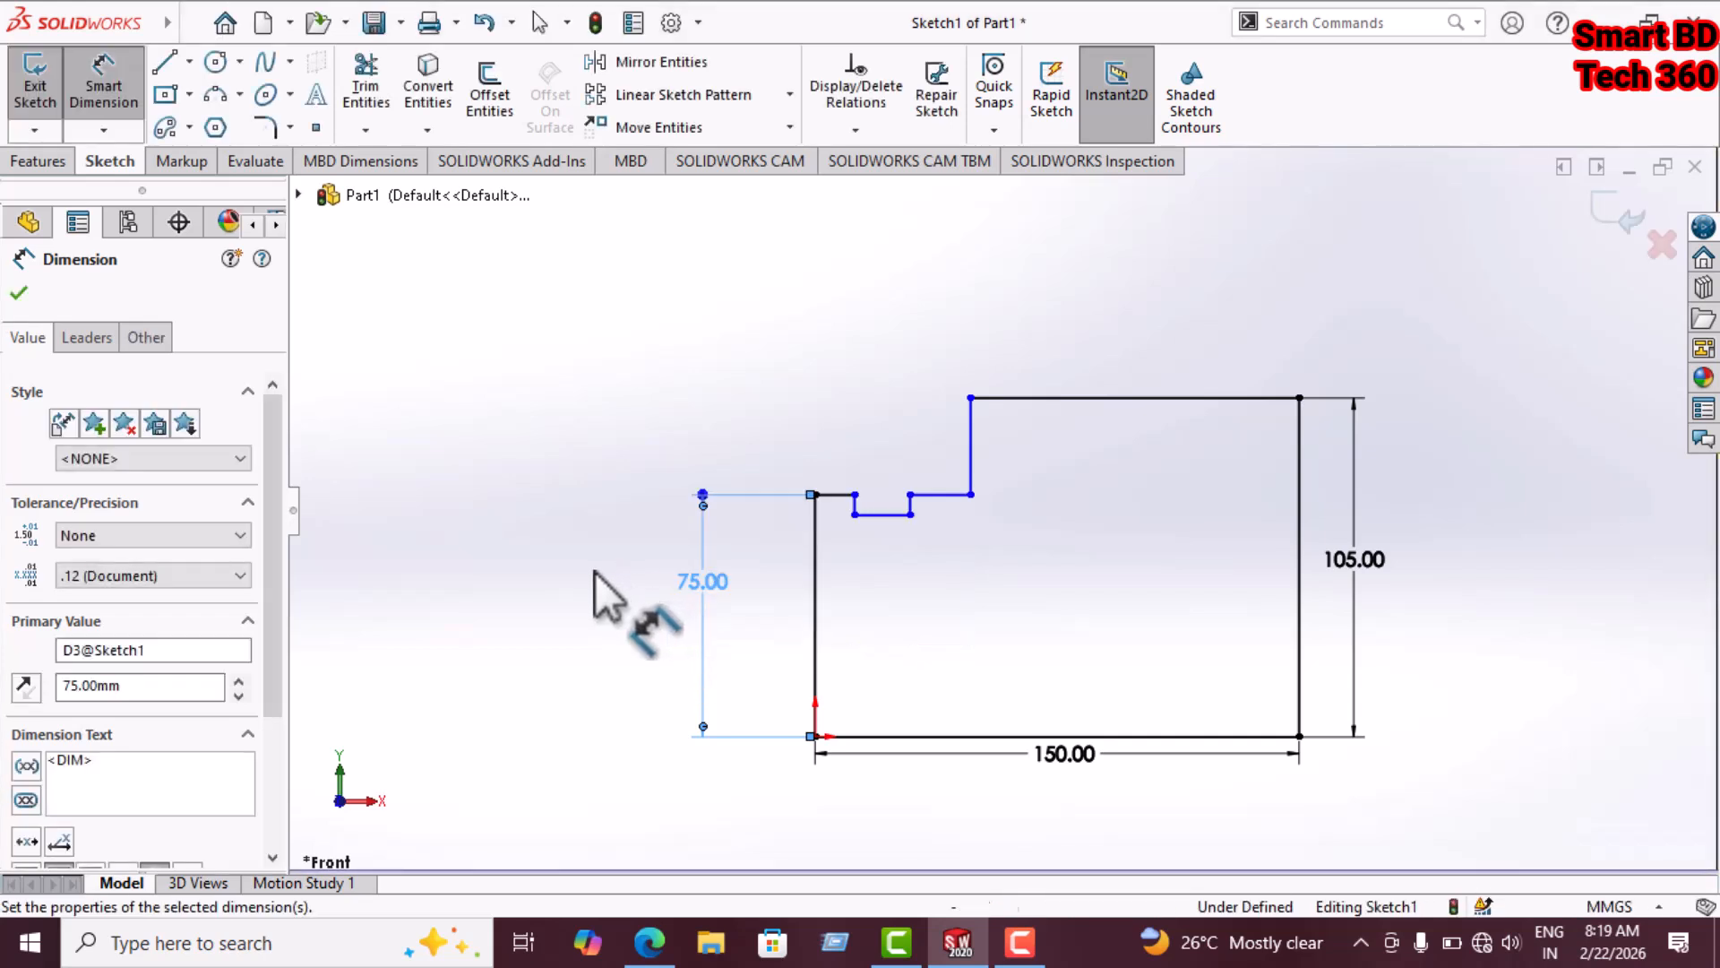
# Dimension the short upper edge left of the notch at 28 mm
pyautogui.click(853, 495)
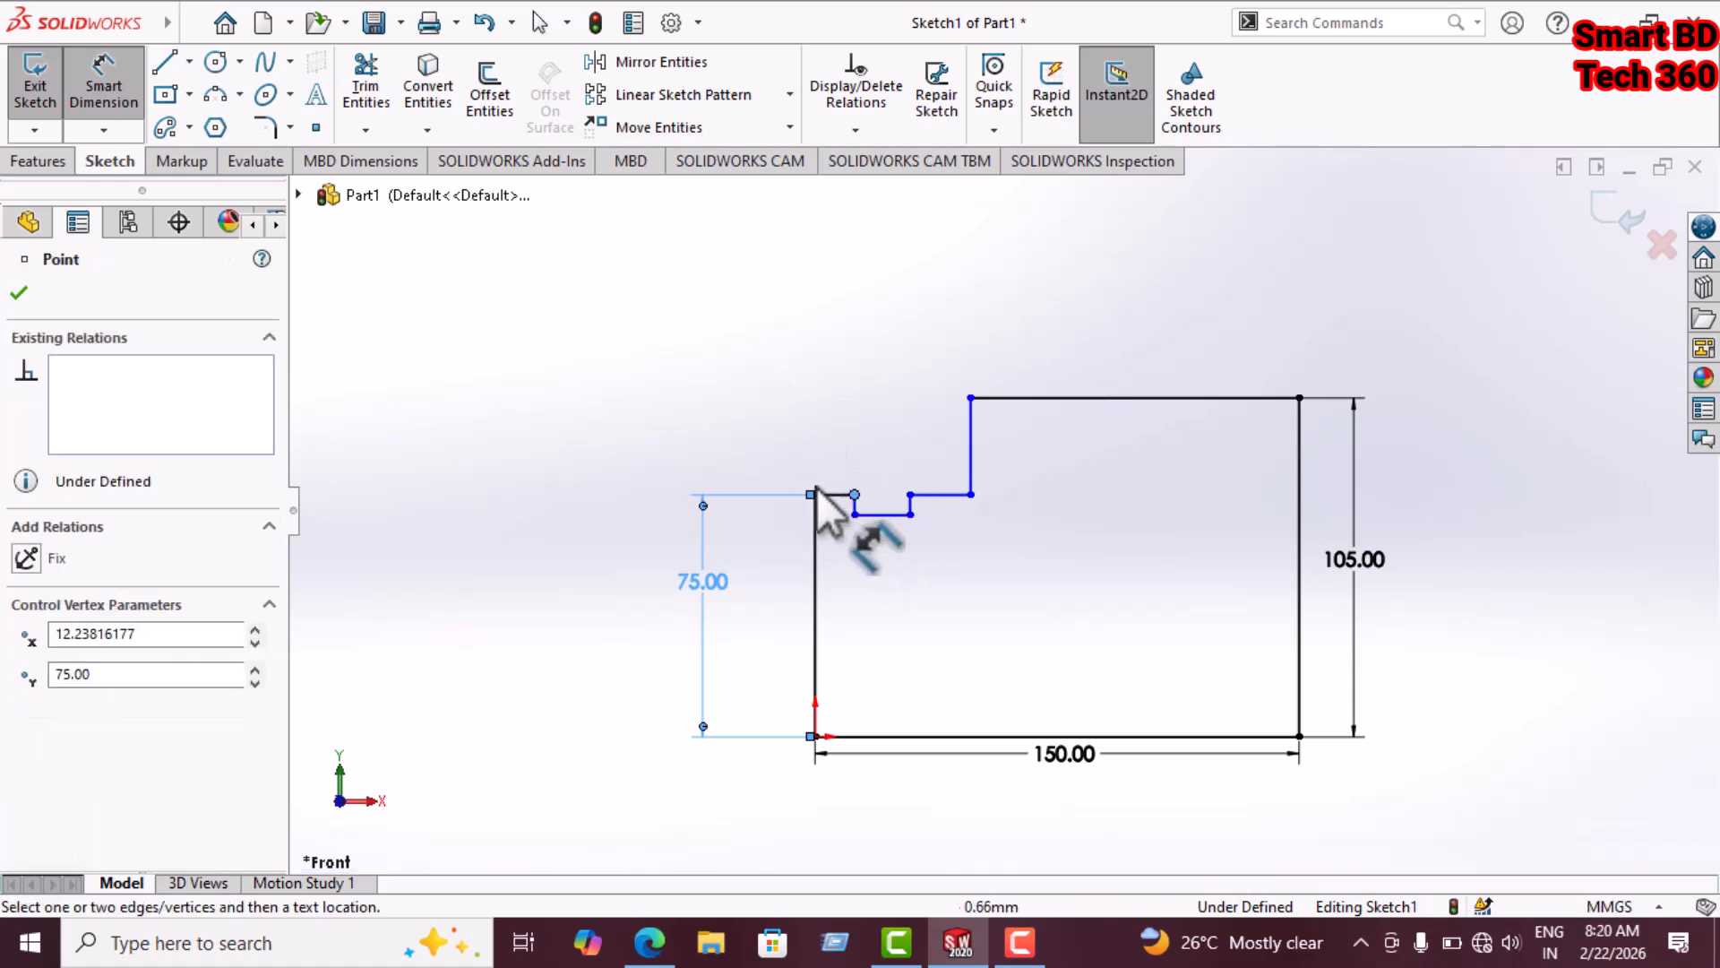
pyautogui.click(816, 494)
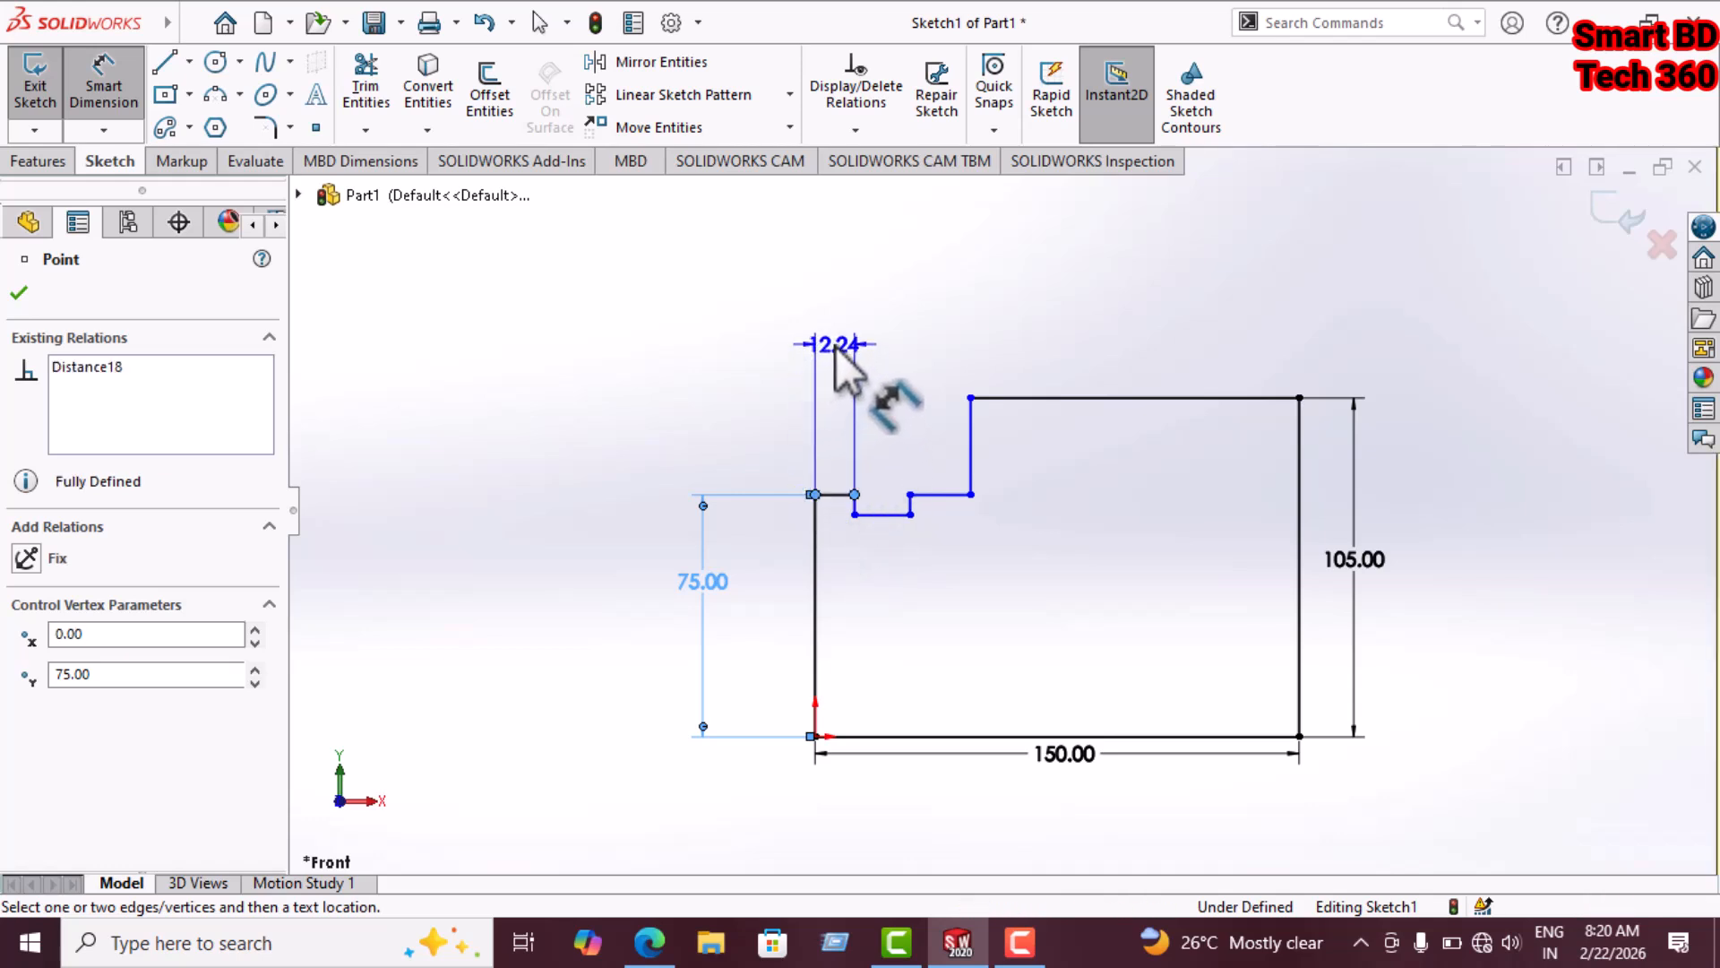
pyautogui.click(835, 346)
pyautogui.press('Escape')
pyautogui.doubleClick(835, 346)
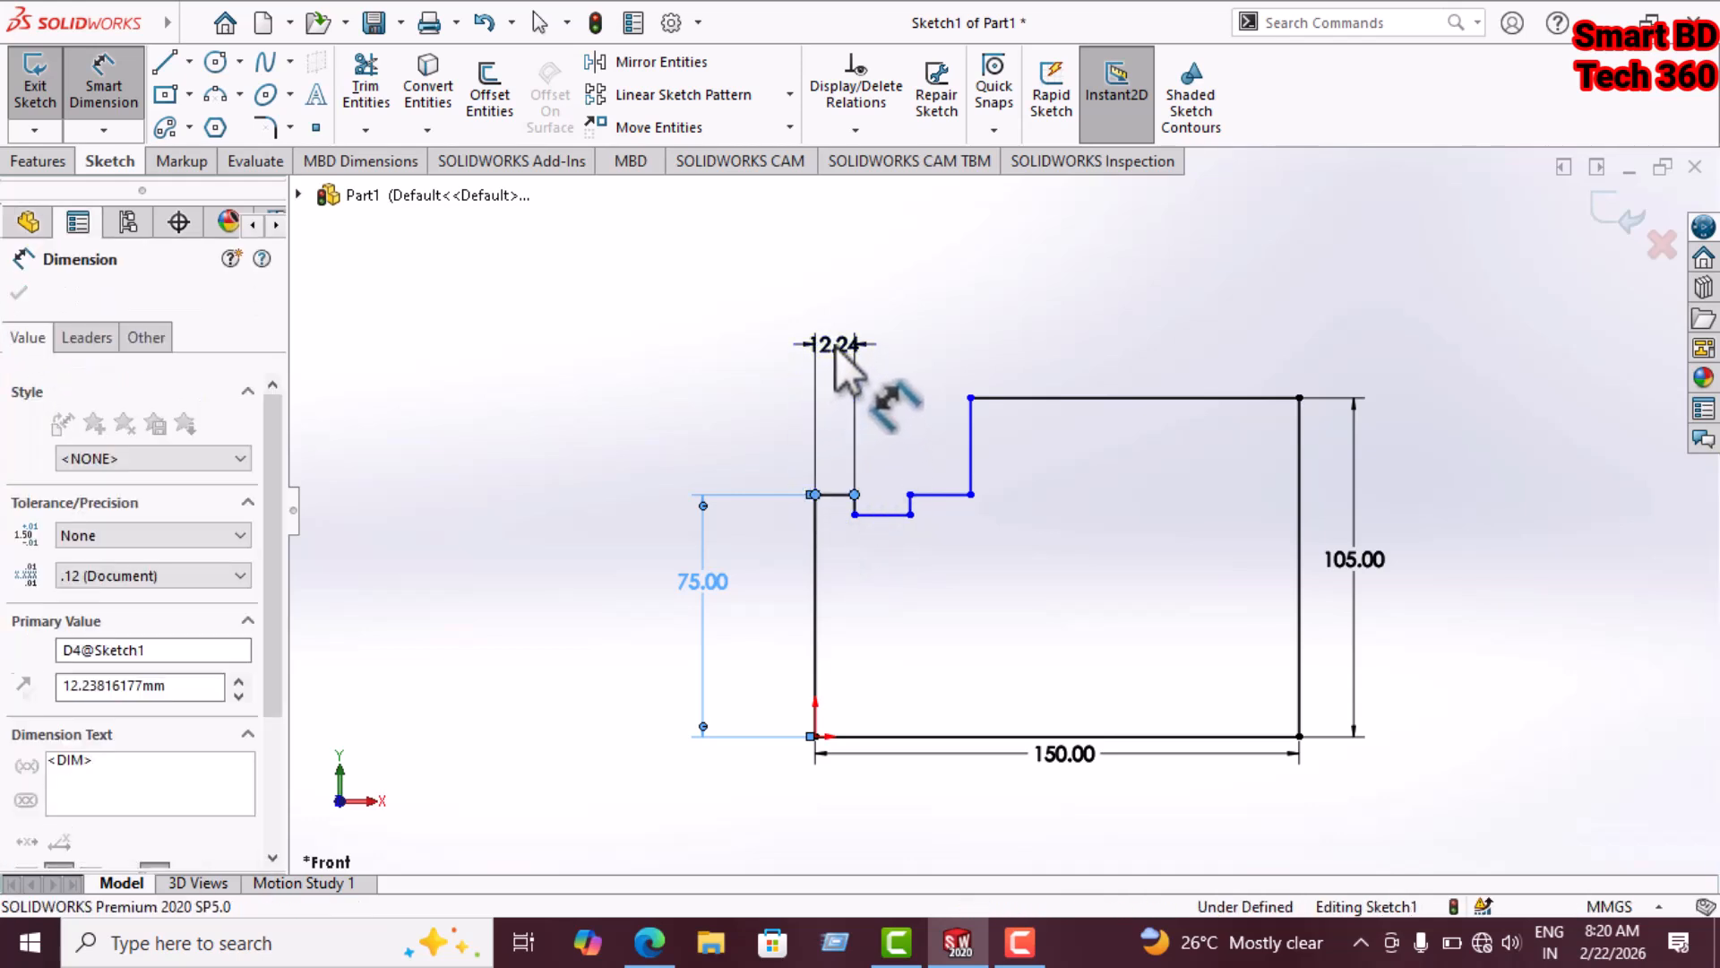
pyautogui.write('28')
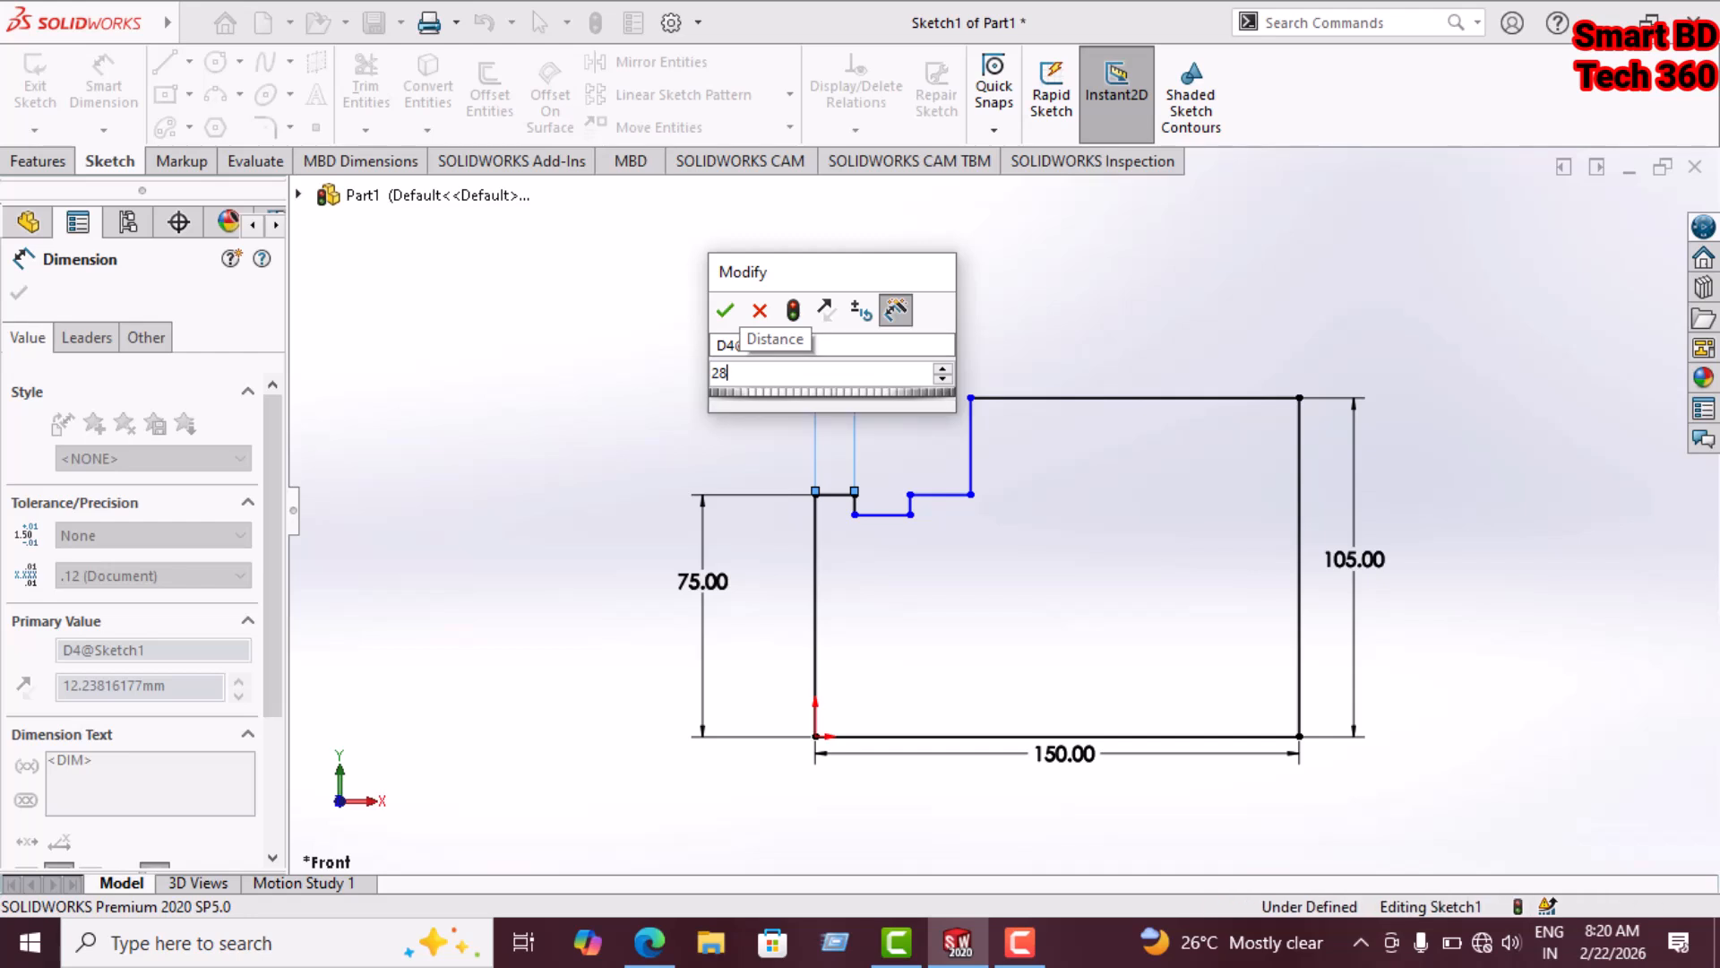
pyautogui.press('Return')
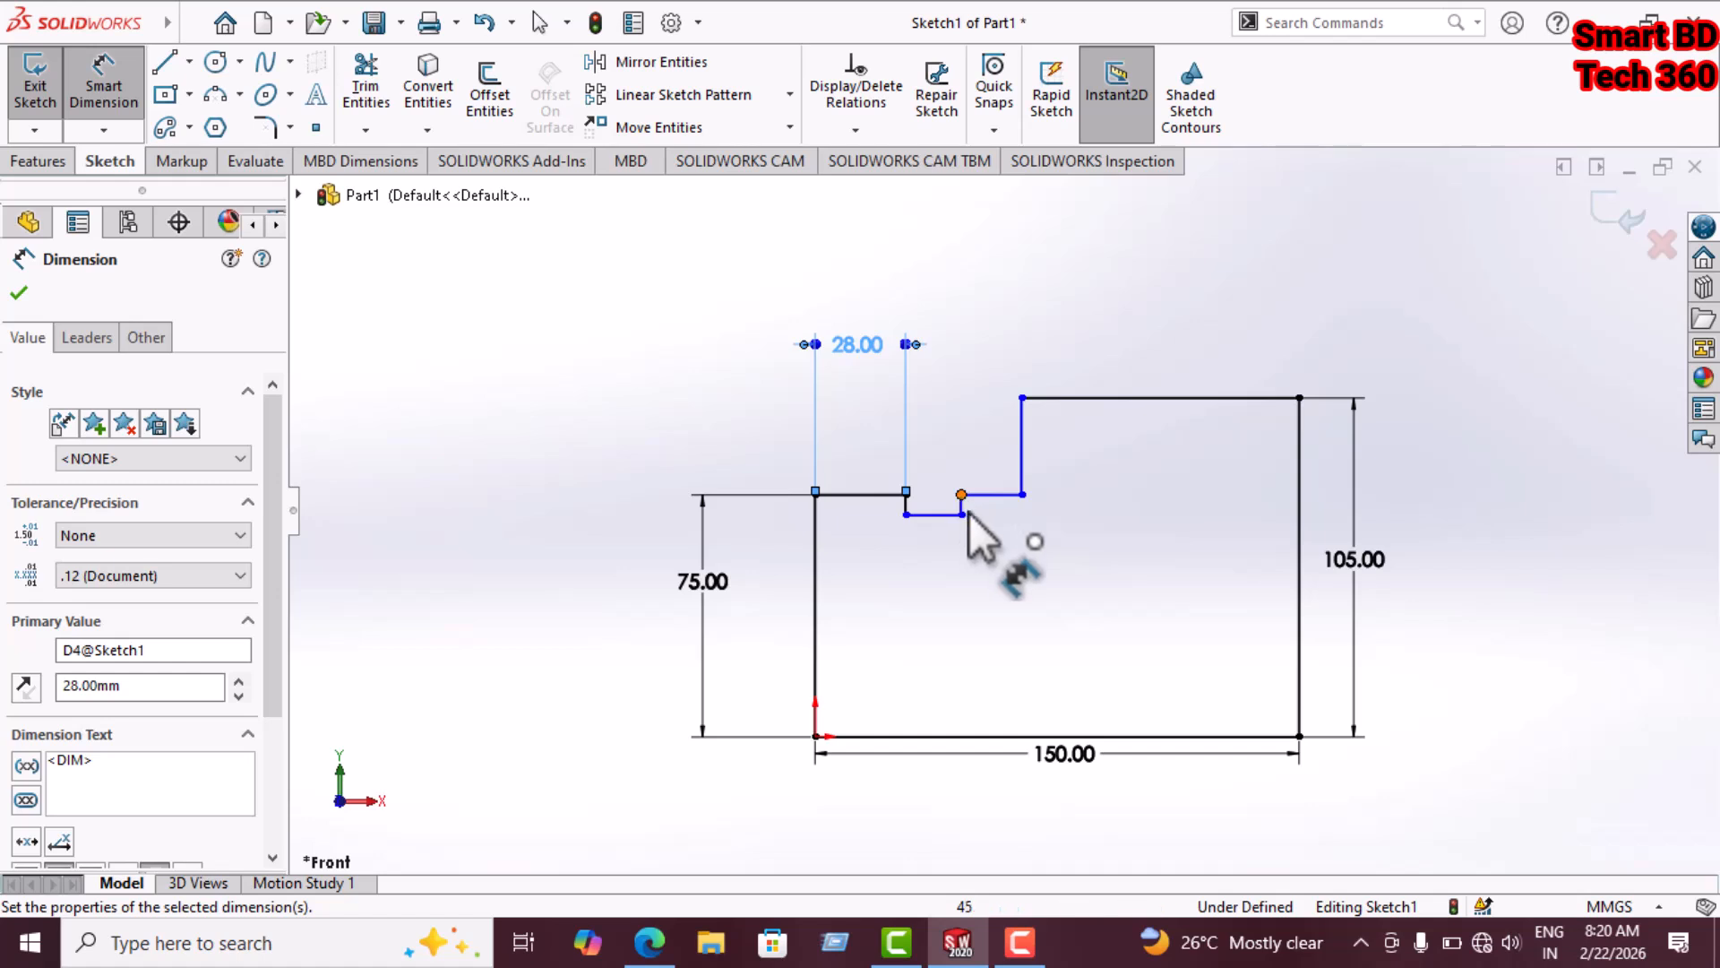
# Dimension the horizontal ledge between the notch and the raised block at 52 mm
pyautogui.click(1001, 498)
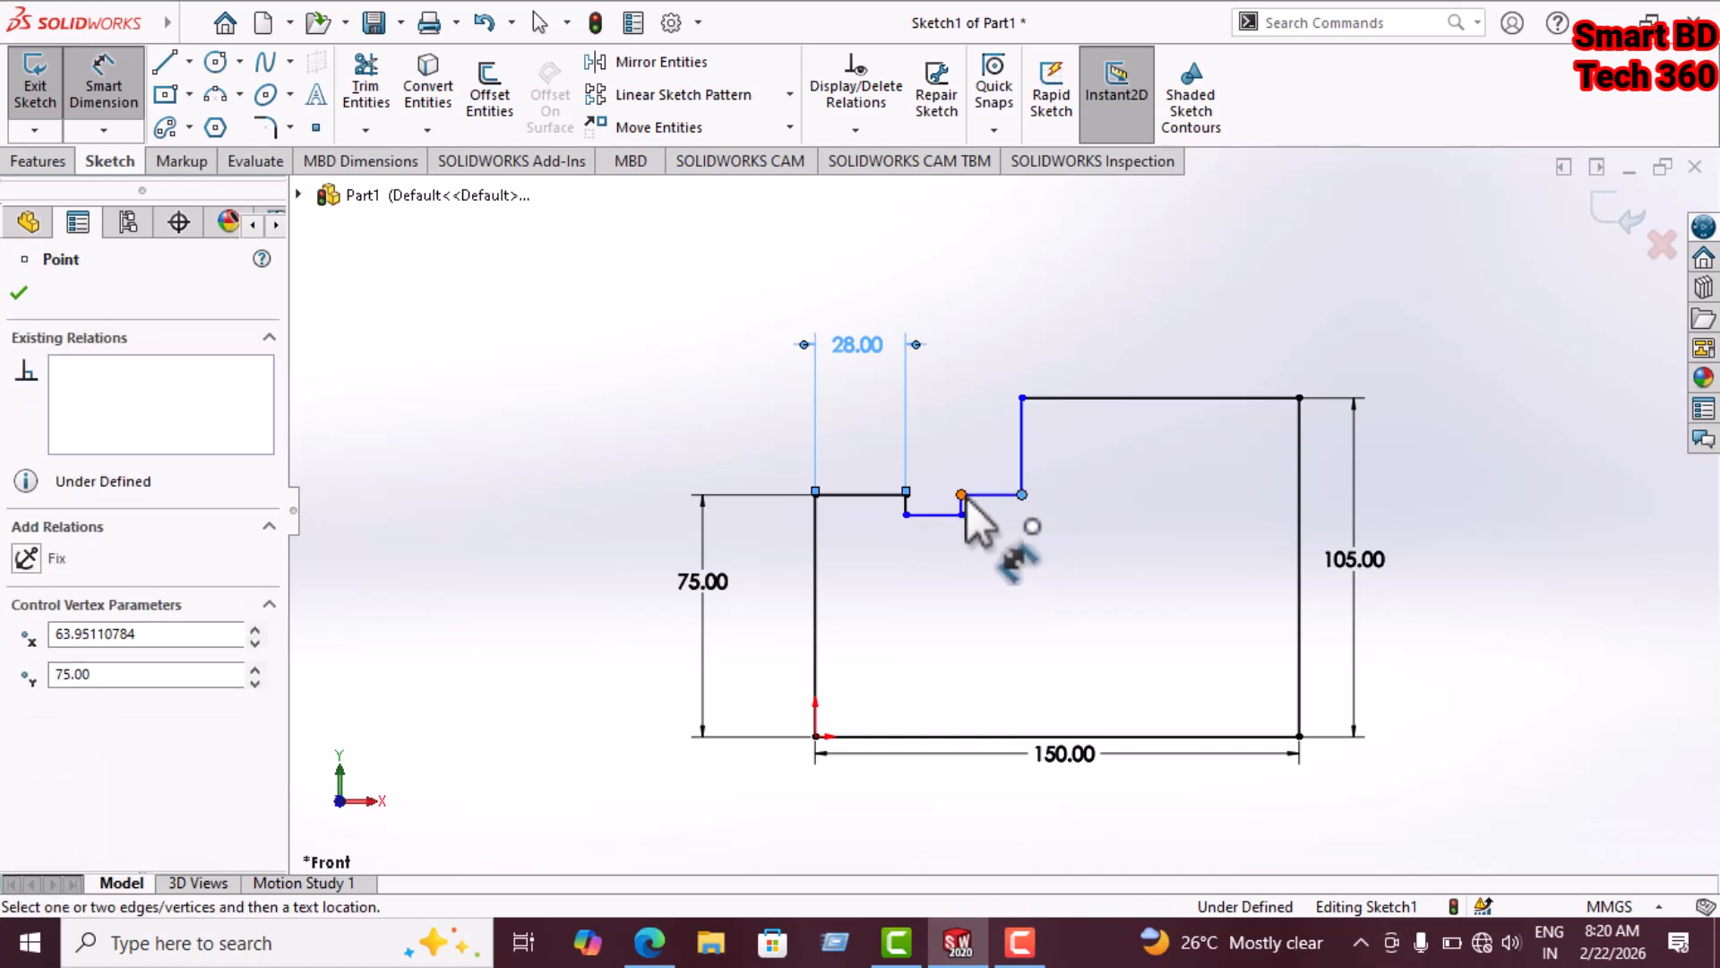
pyautogui.click(963, 495)
pyautogui.click(990, 373)
pyautogui.doubleClick(991, 373)
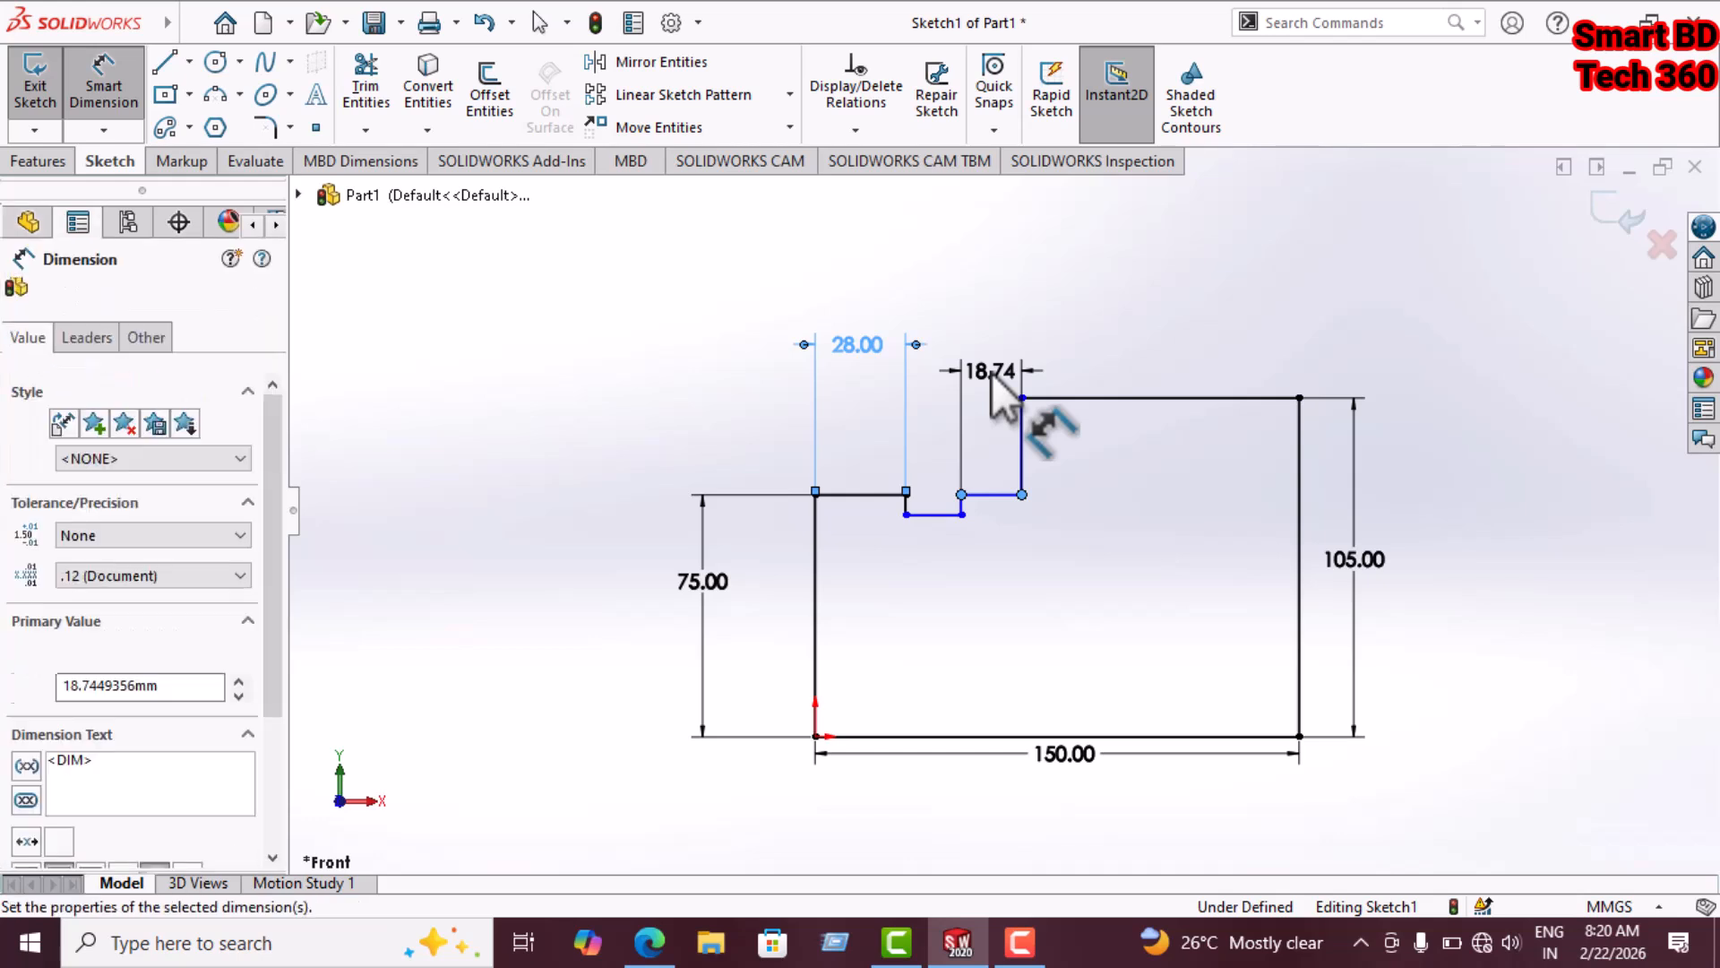
pyautogui.write('52')
pyautogui.press('Return')
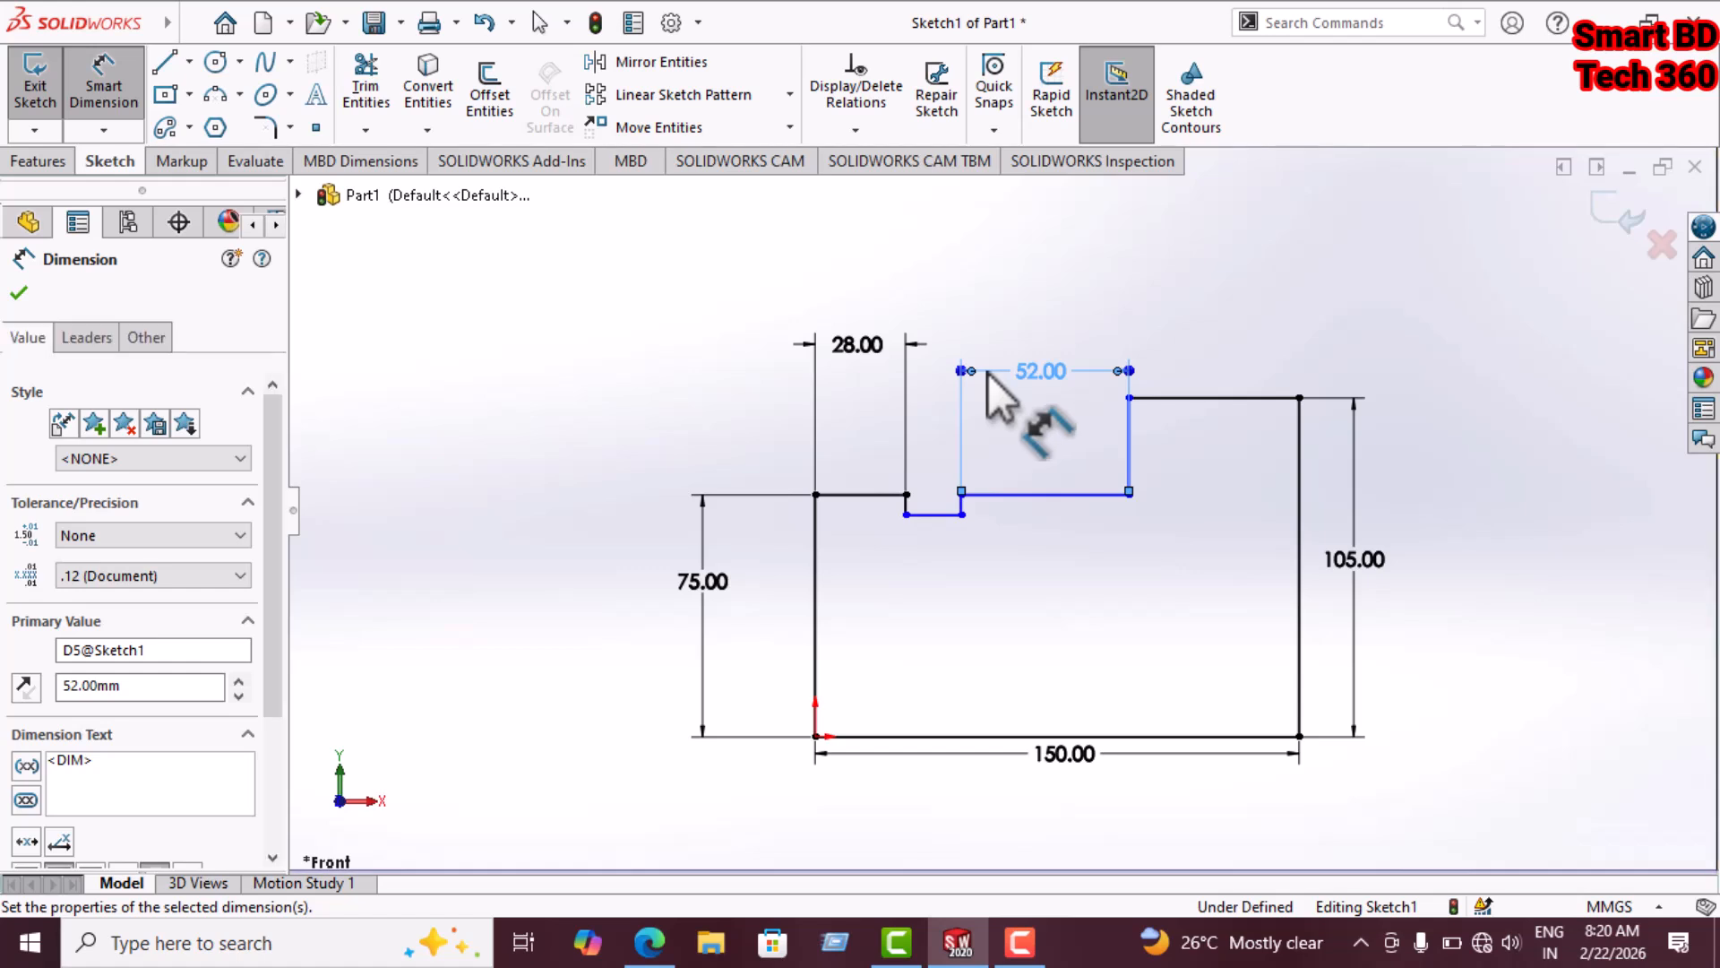
pyautogui.click(1039, 599)
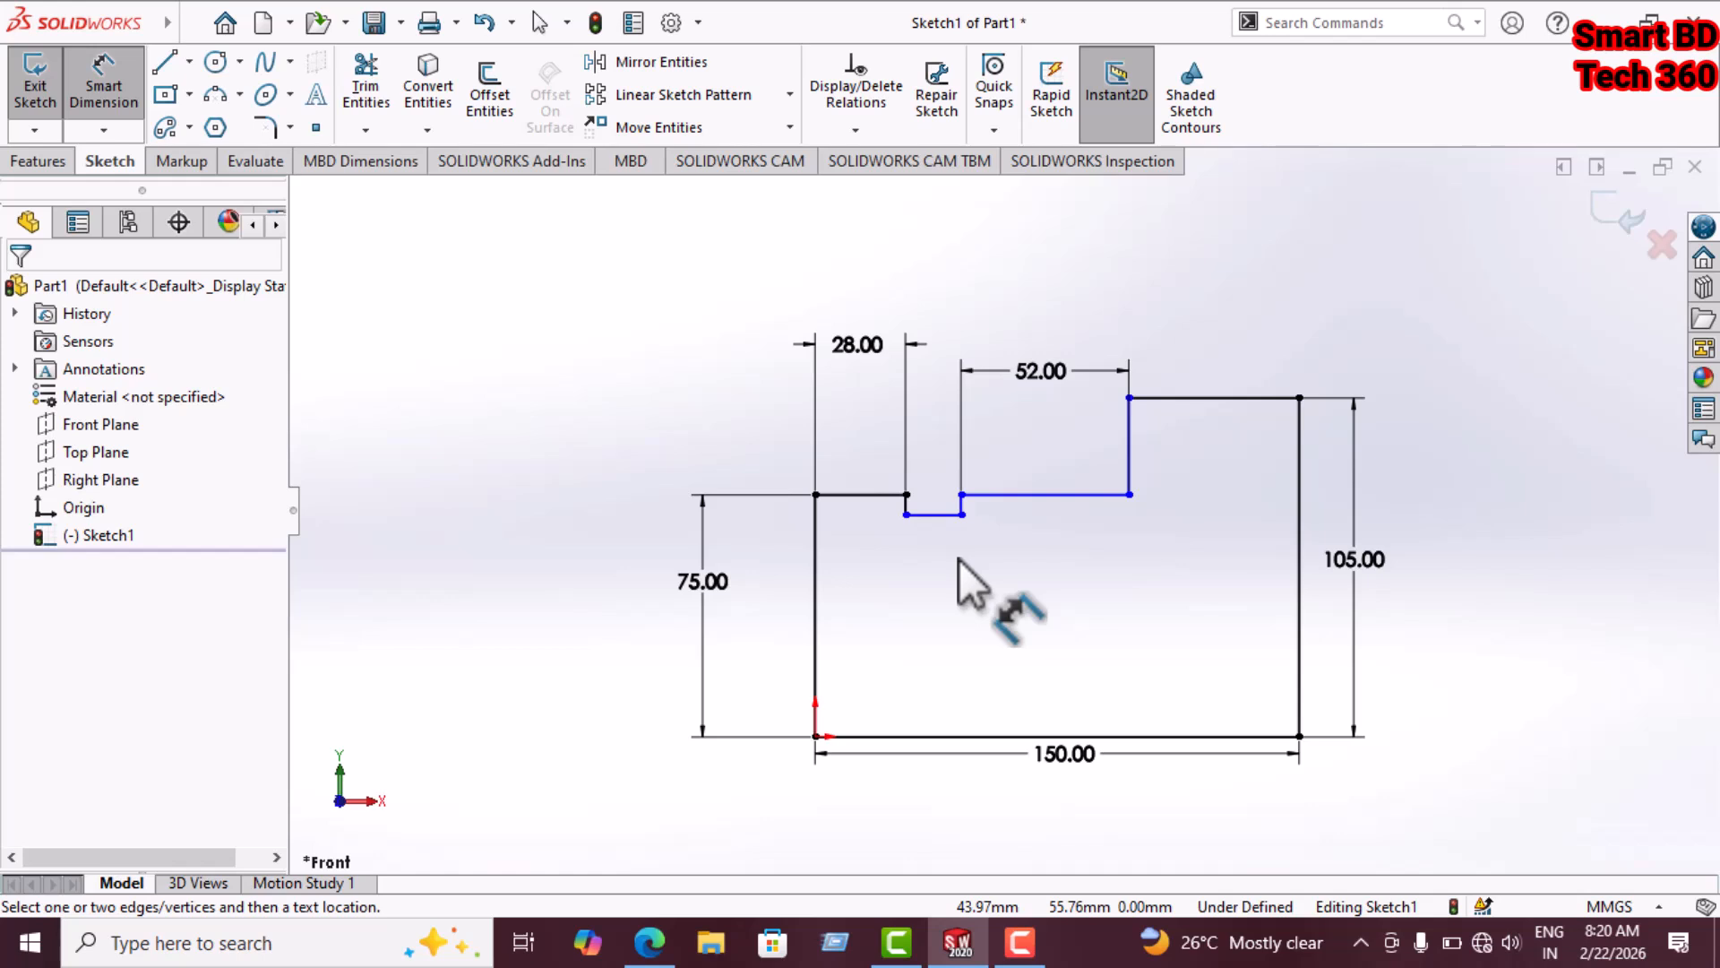
# Dimension the height of the notch's right wall, from notch floor to ledge, at 15 mm
pyautogui.click(961, 494)
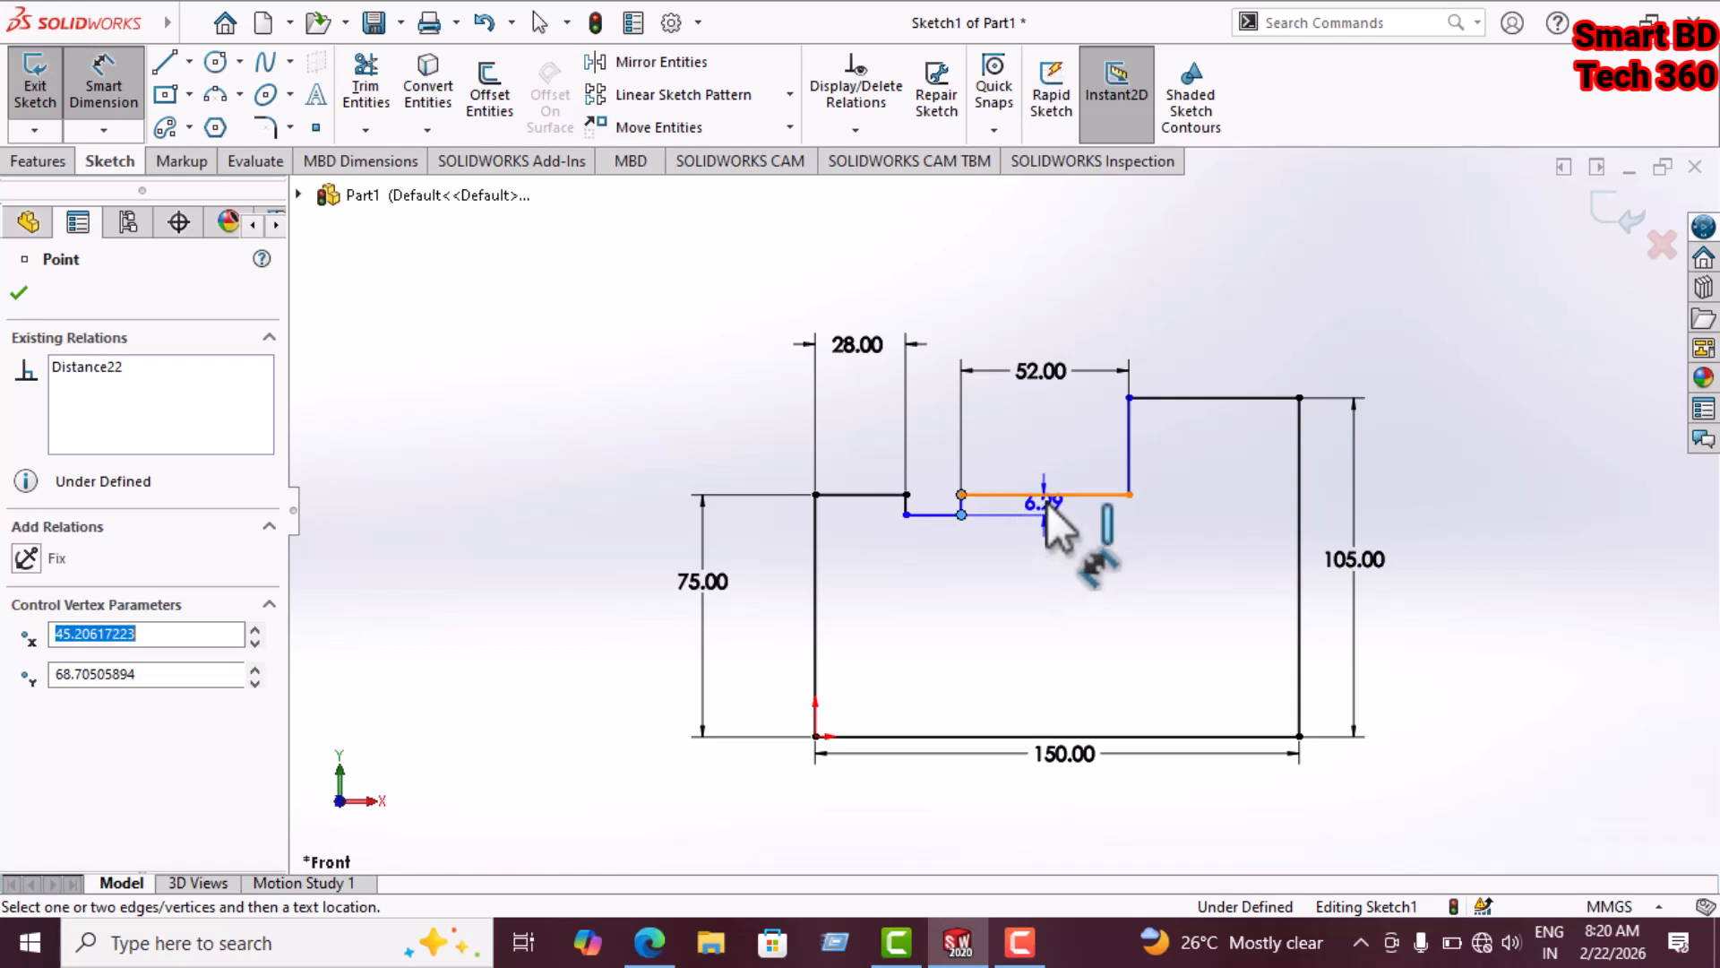
pyautogui.click(1046, 502)
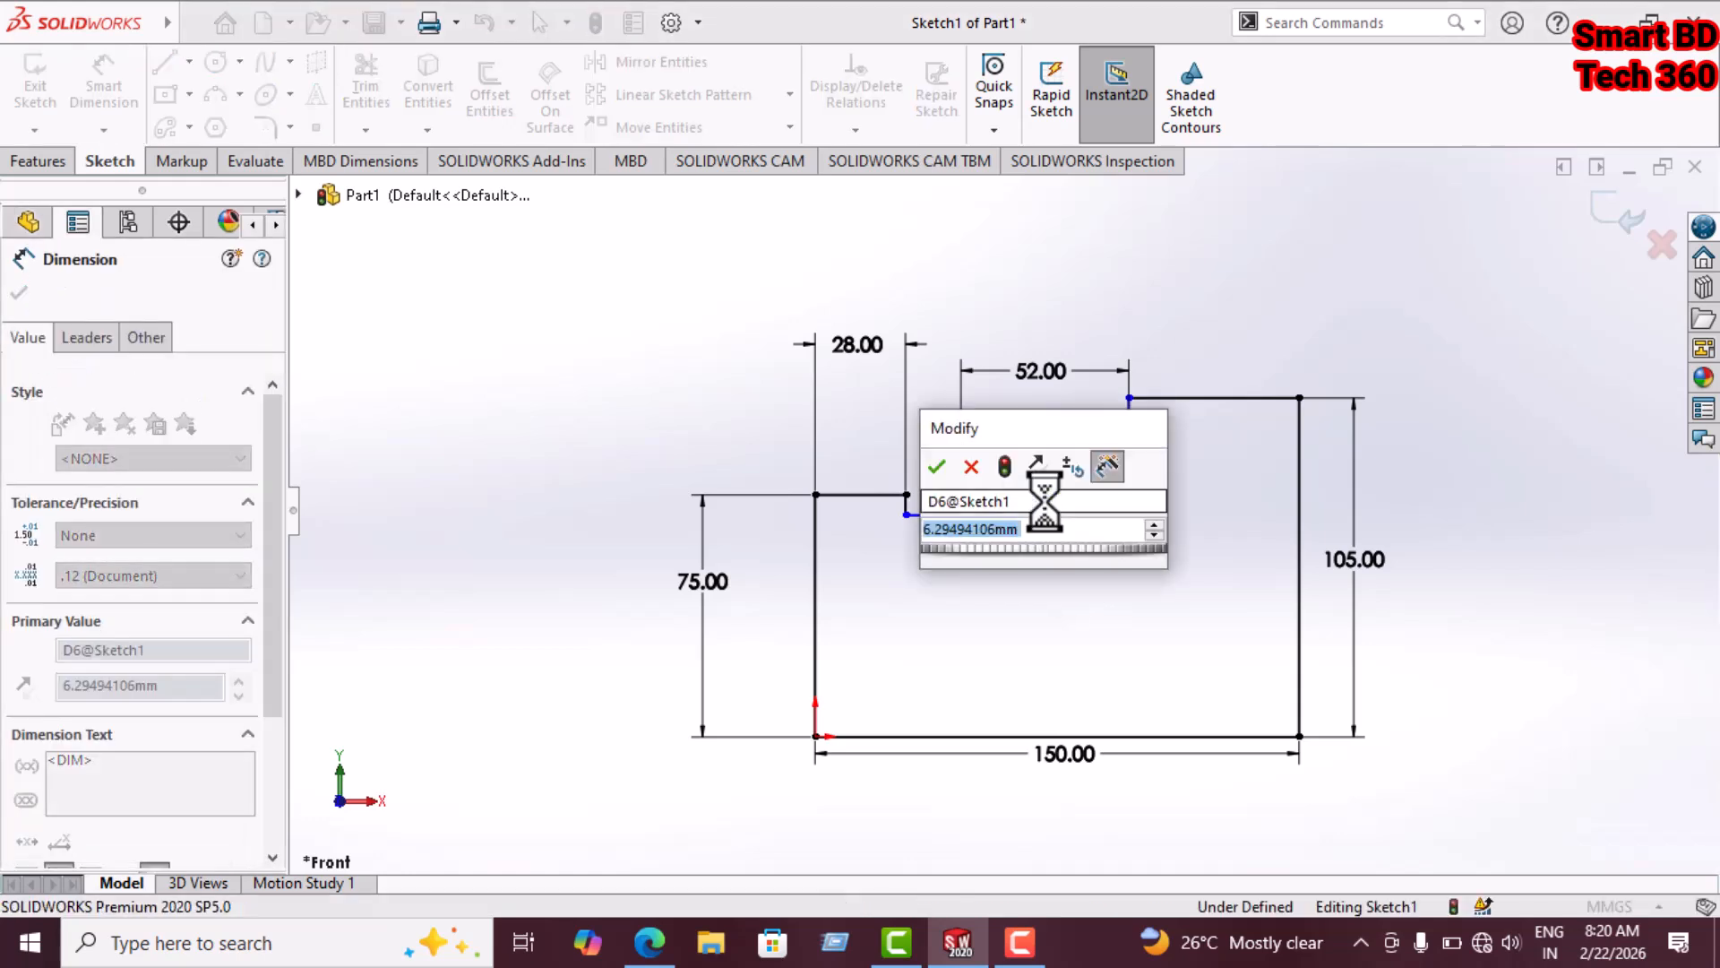
pyautogui.write('15')
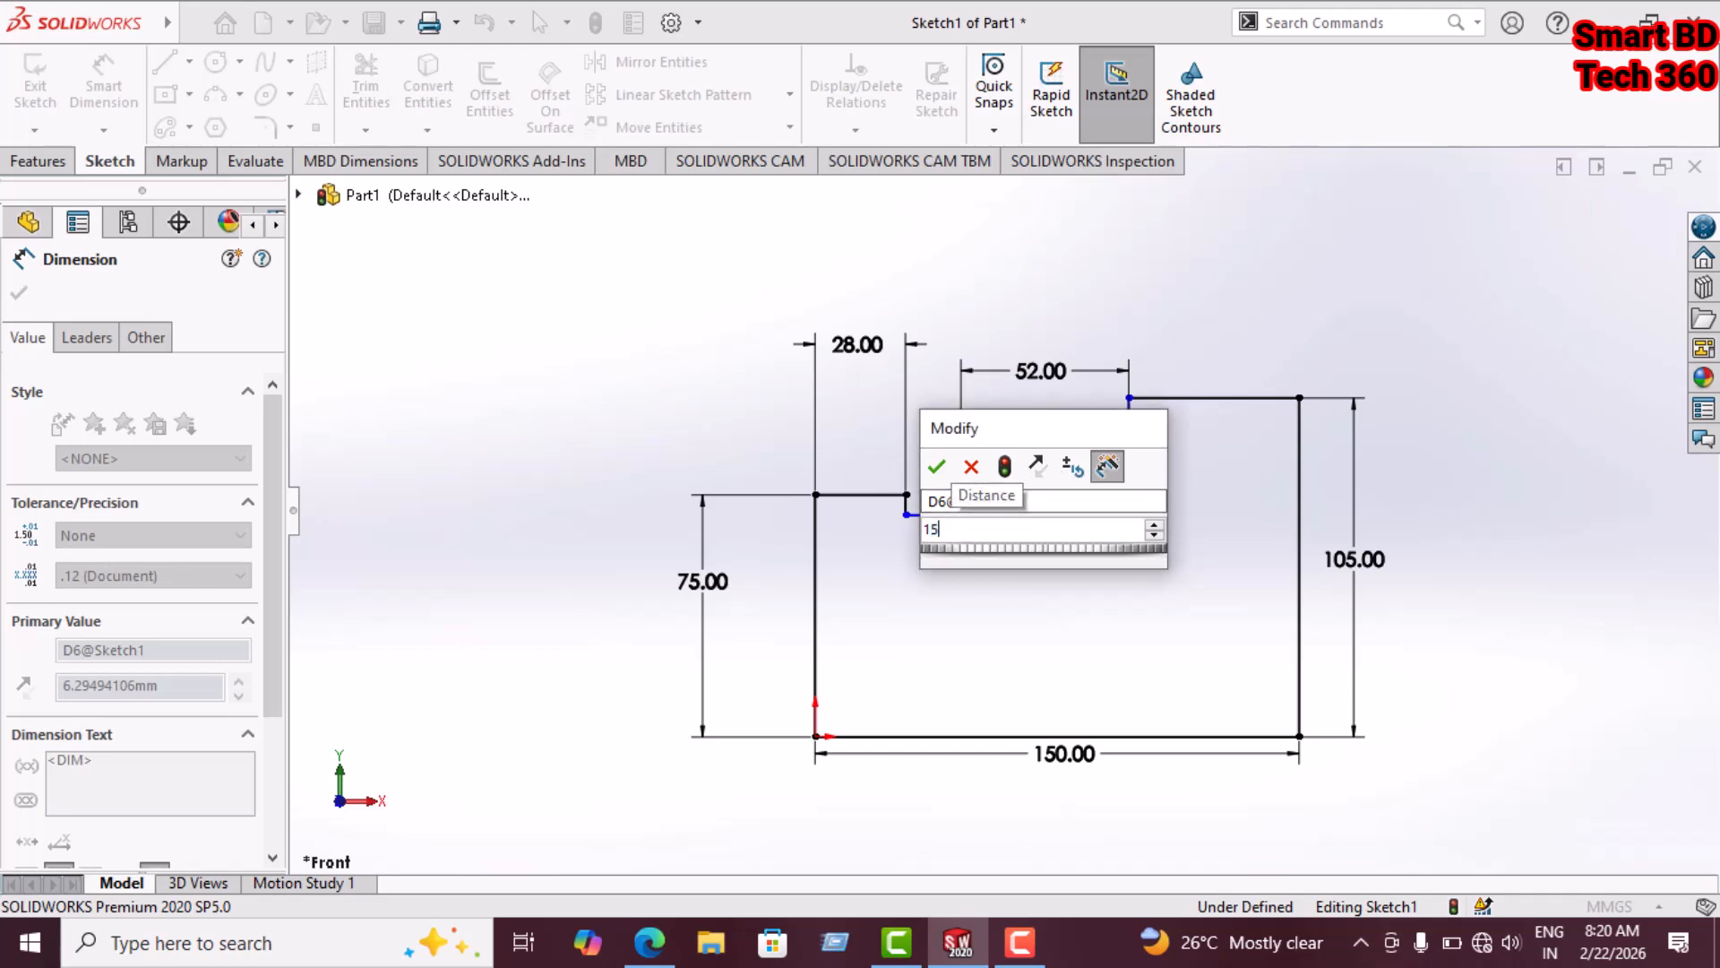
pyautogui.press('Return')
pyautogui.click(1109, 569)
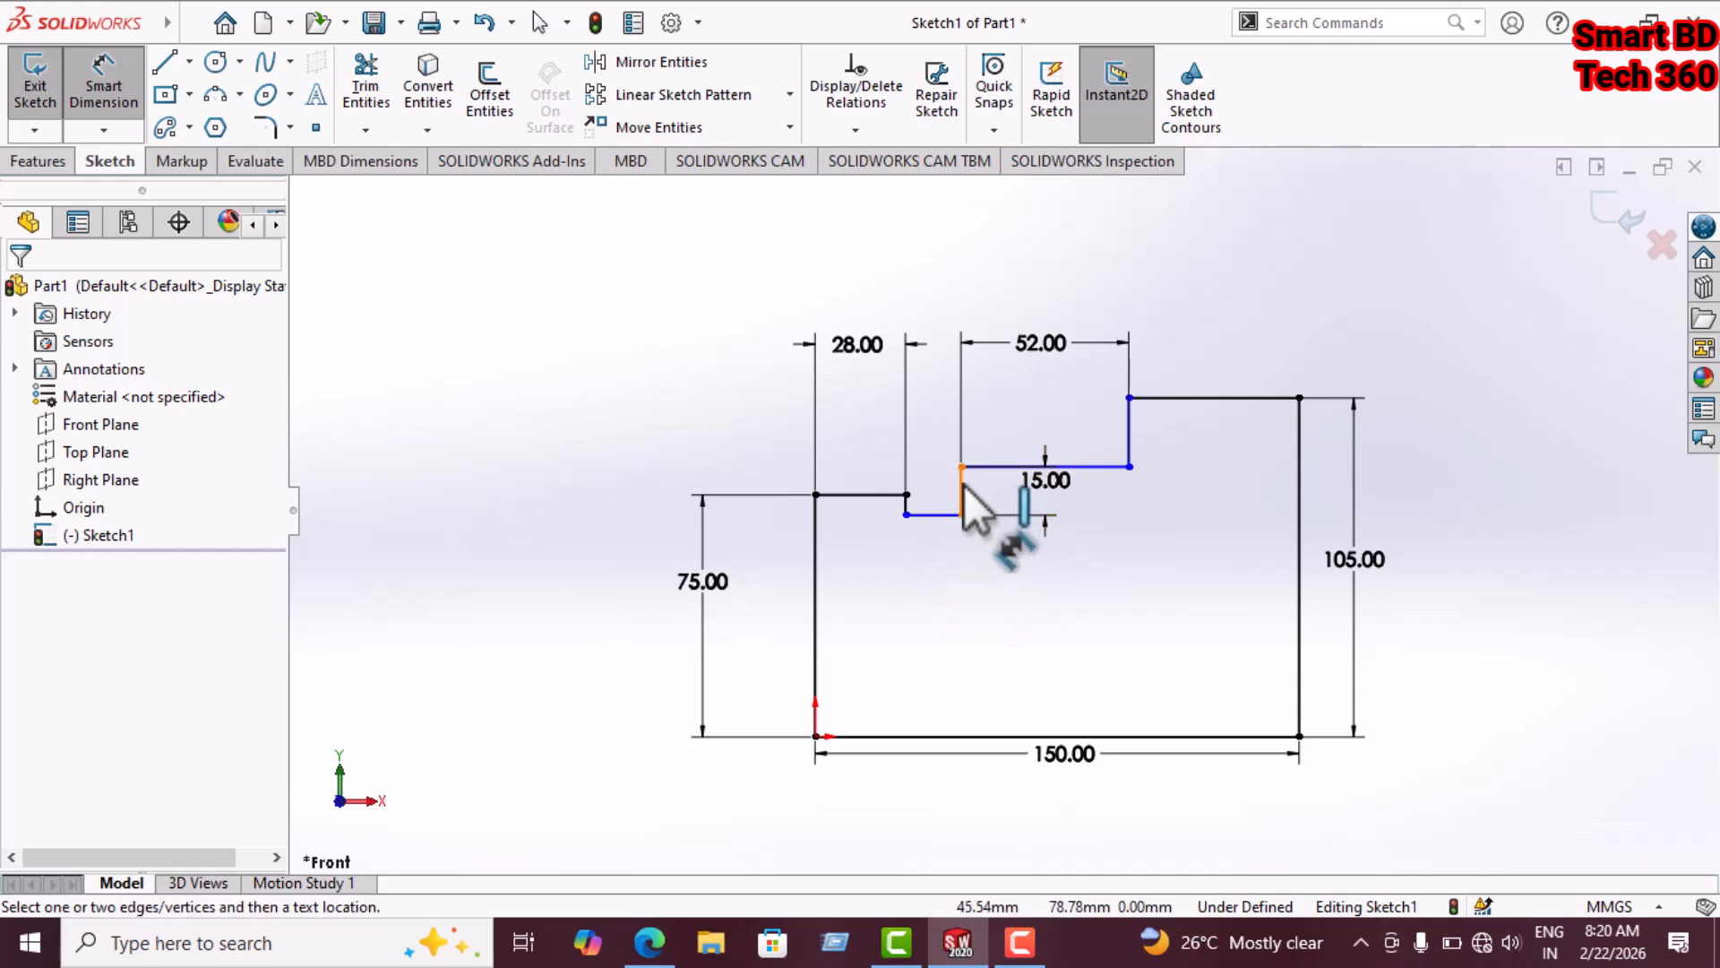
pyautogui.press('Escape')
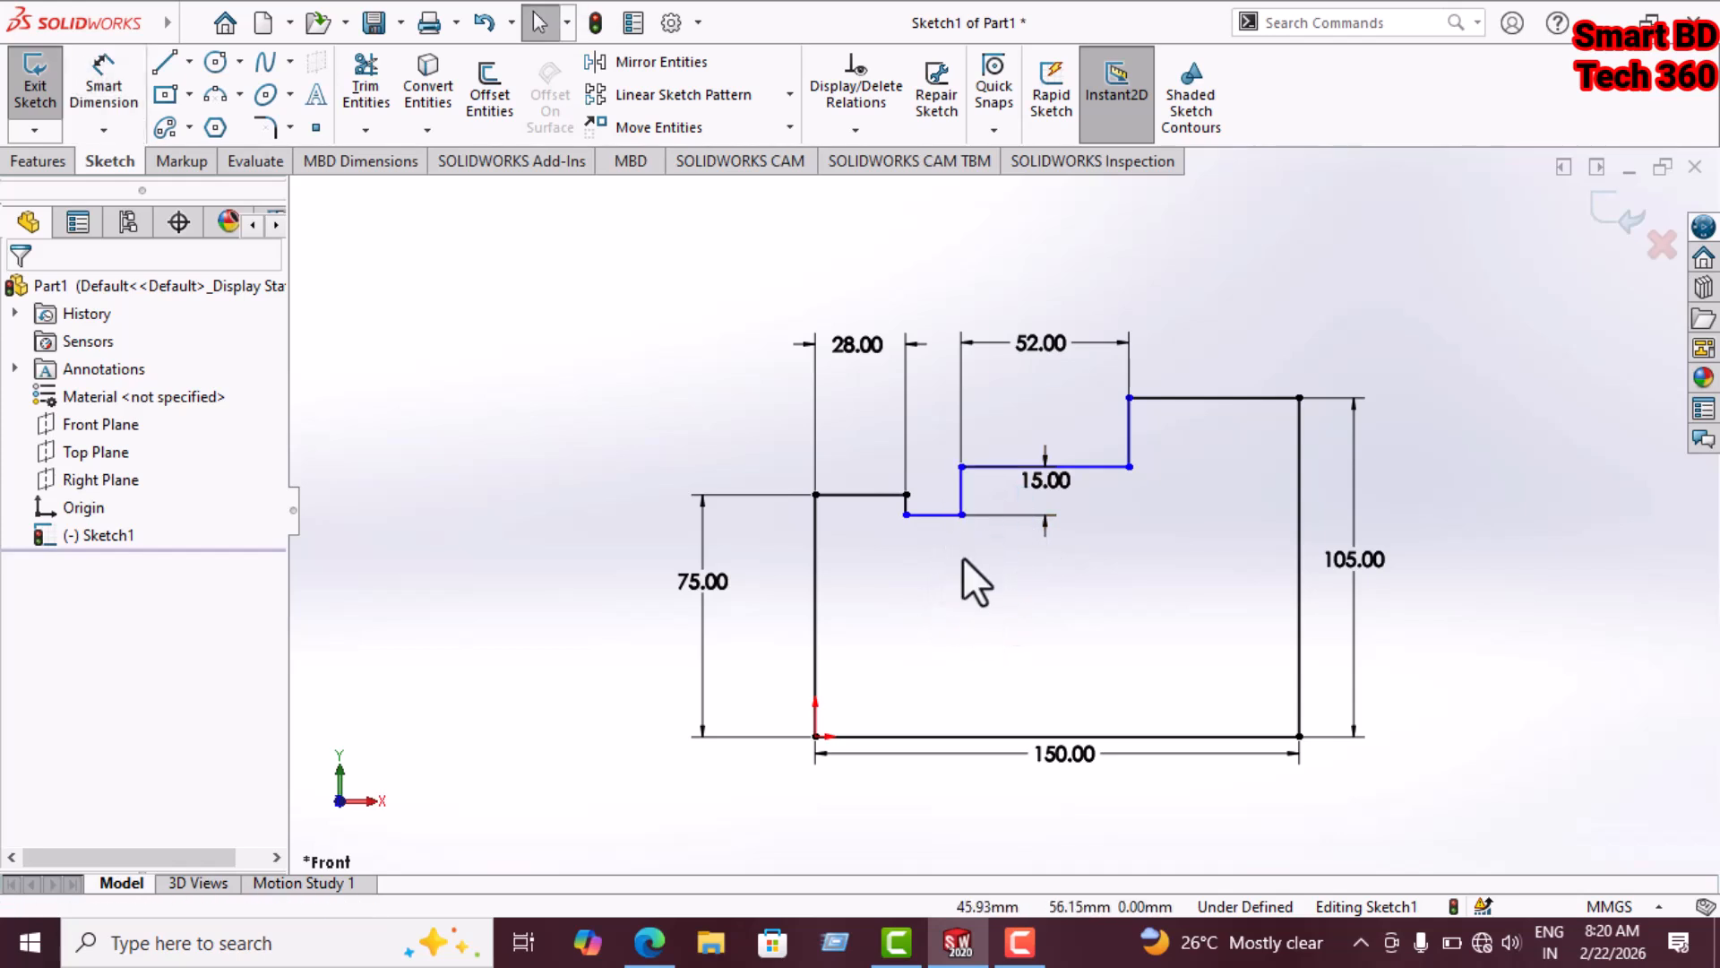
# Add an Equal relation between the notch's left and right vertical walls
pyautogui.click(907, 502)
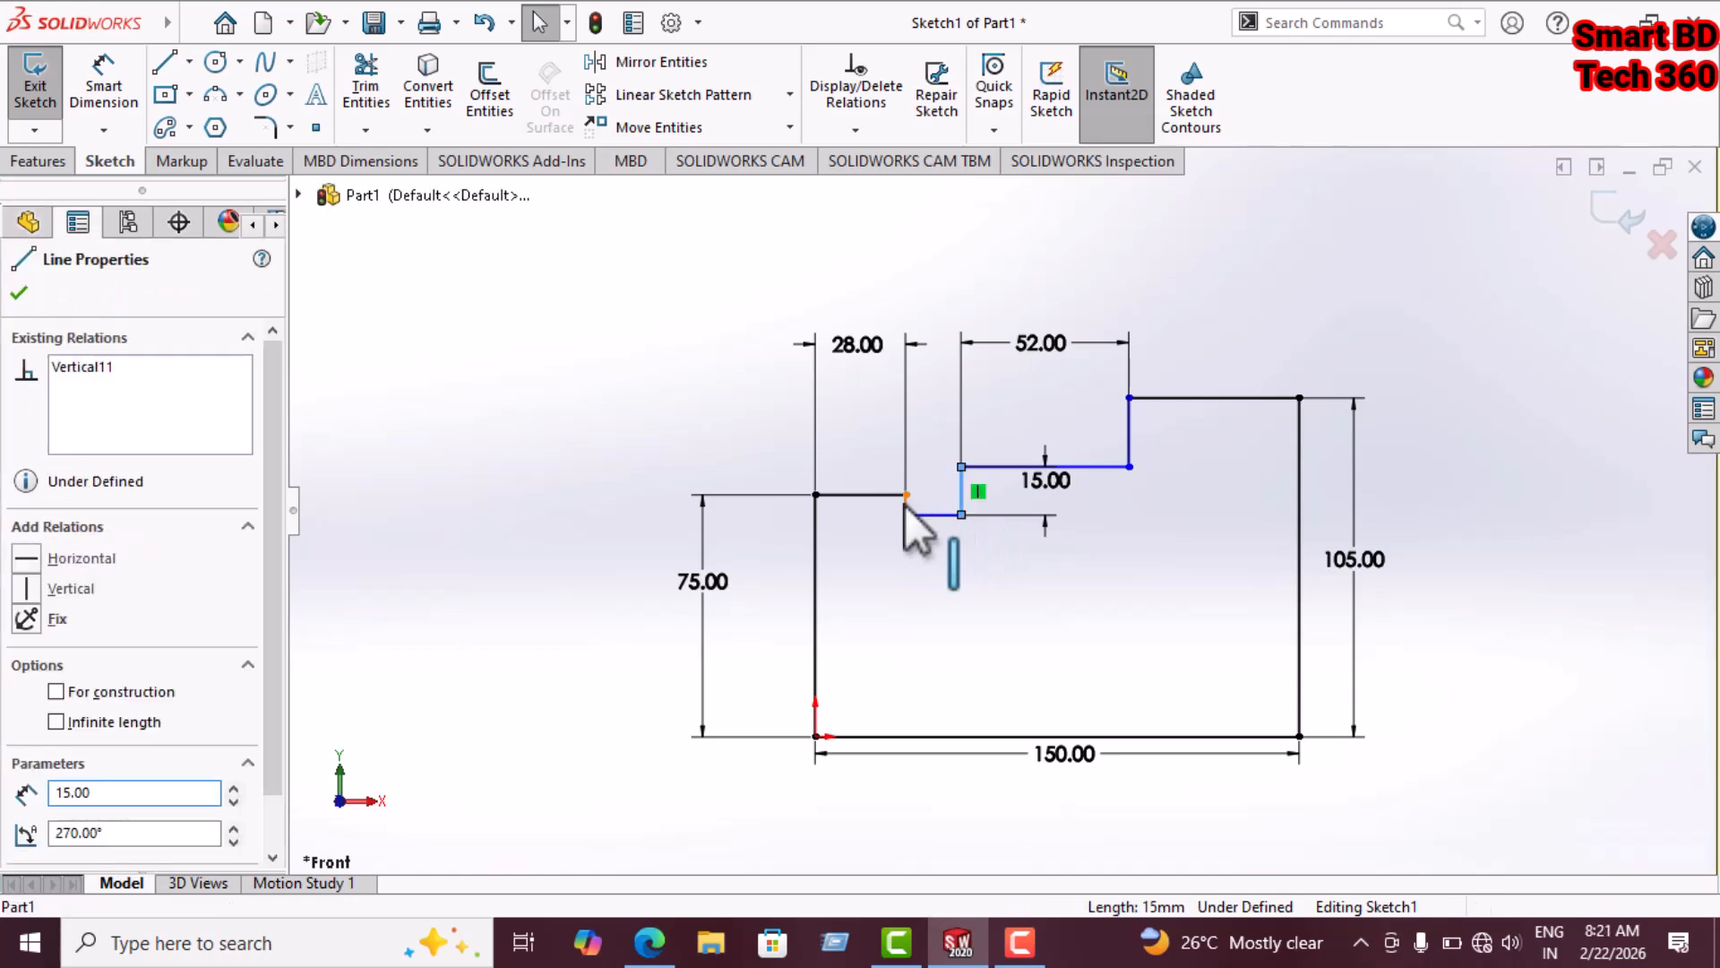
pyautogui.keyDown('ctrl'); pyautogui.click(906, 504); pyautogui.keyUp('ctrl')
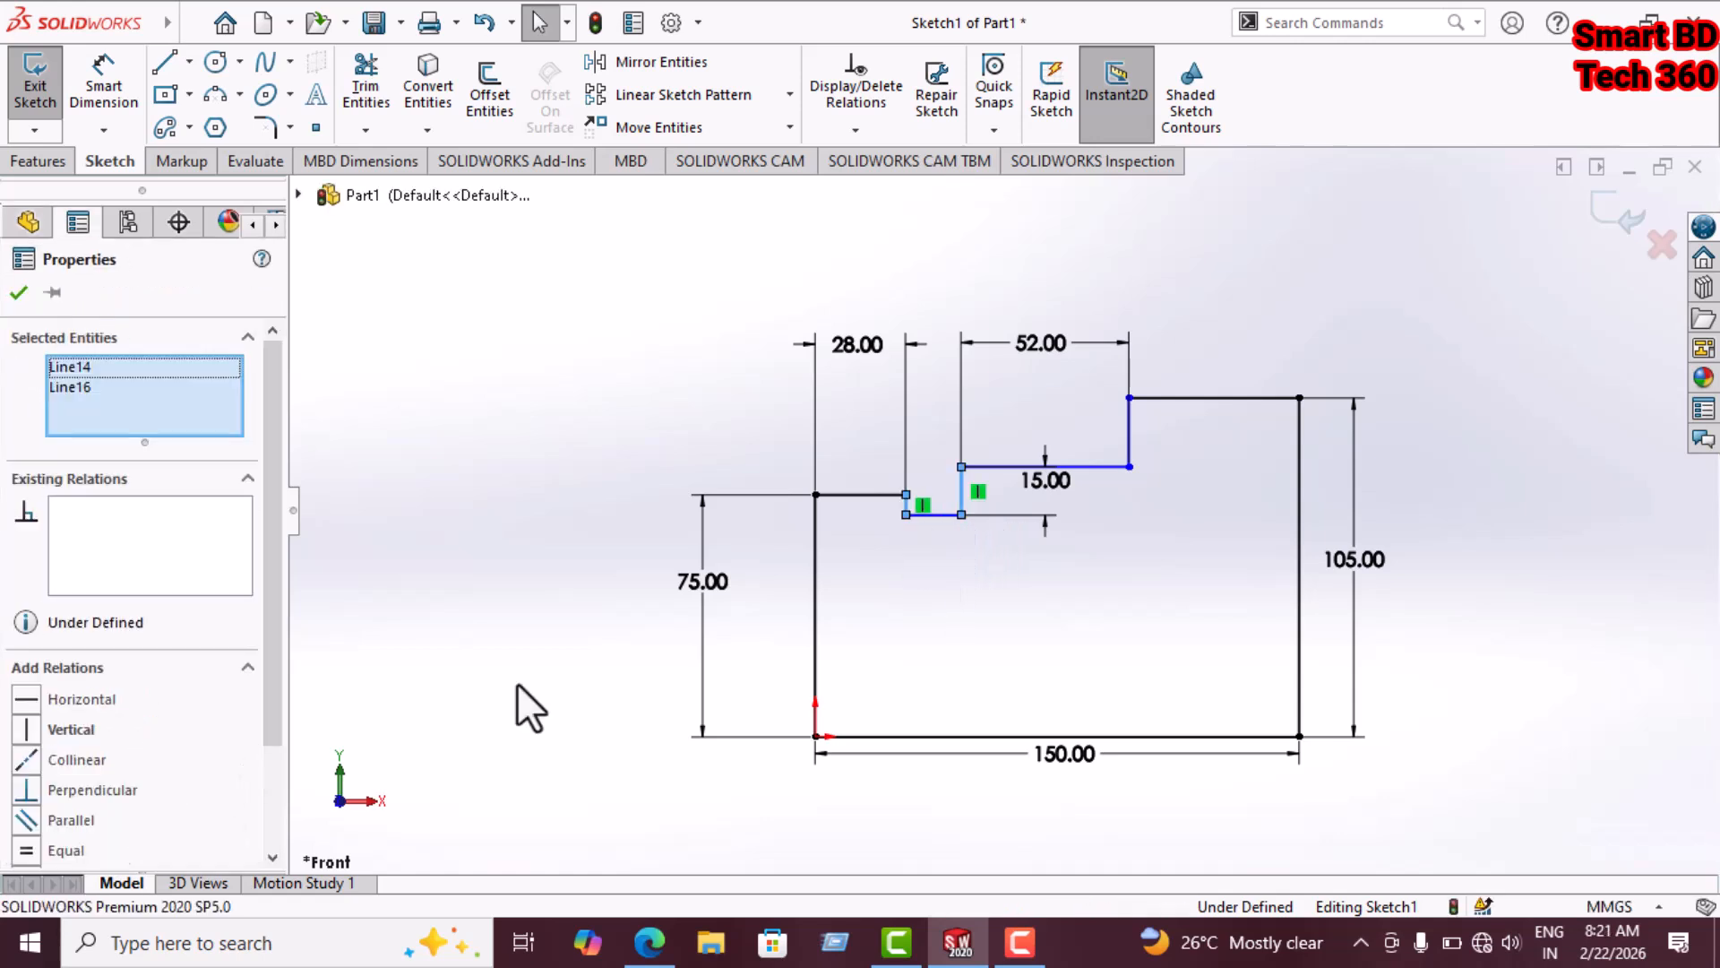
pyautogui.click(52, 851)
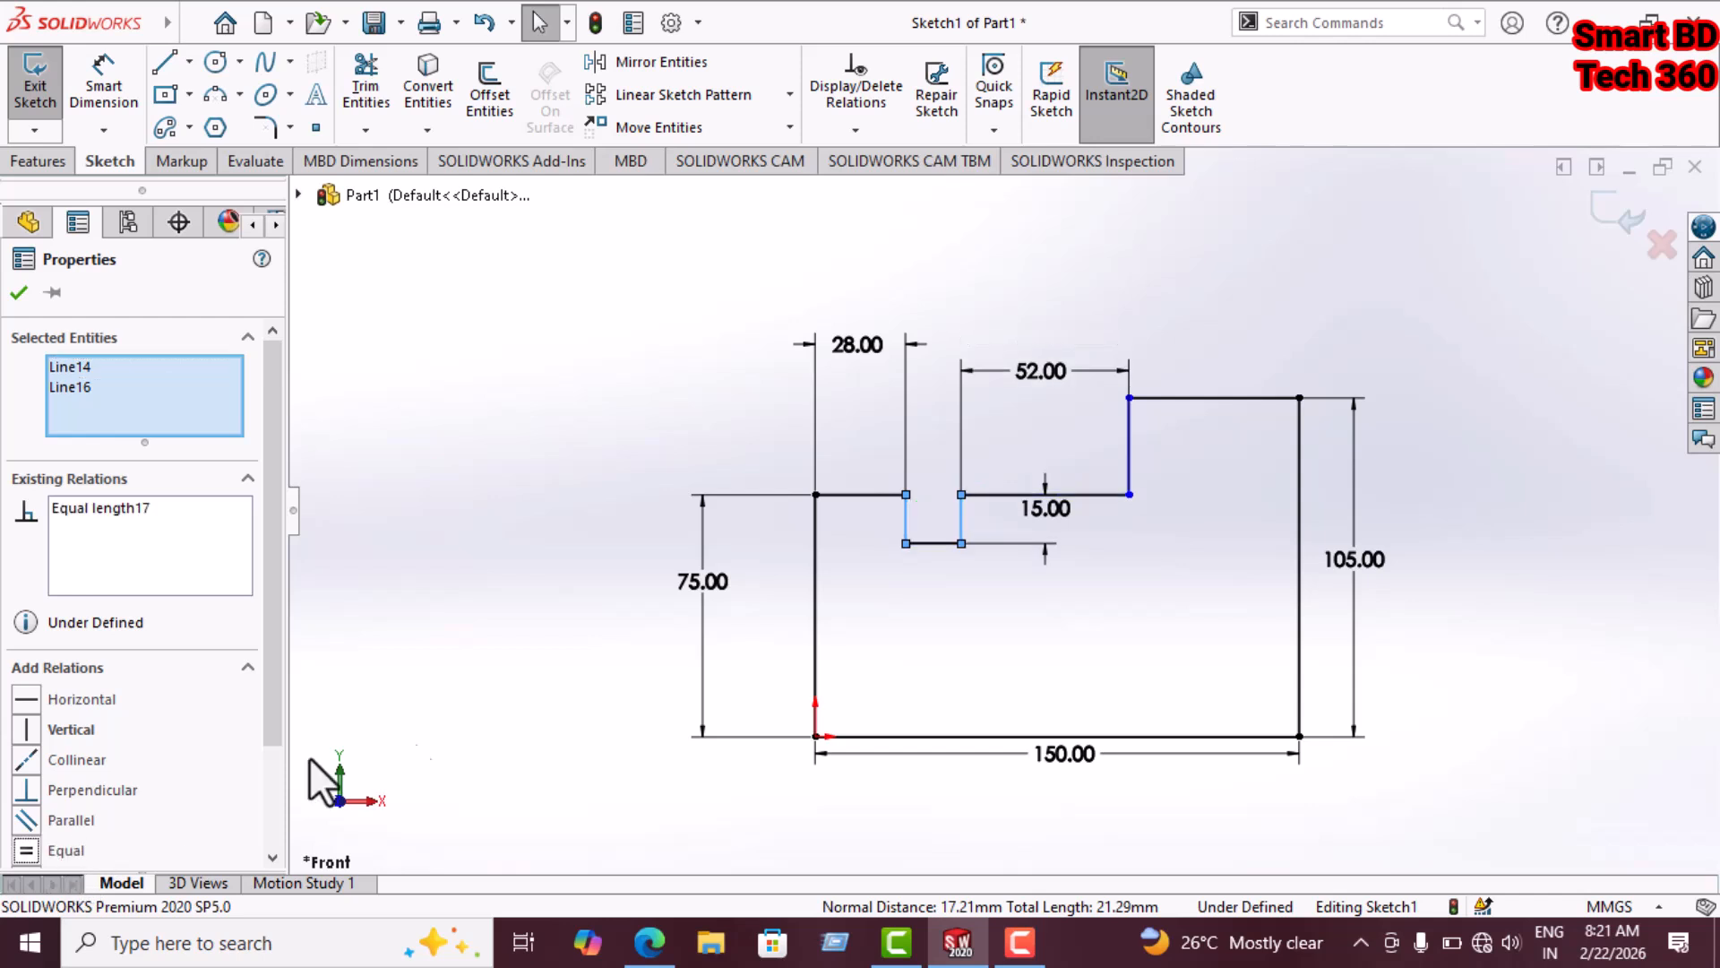
pyautogui.click(1582, 652)
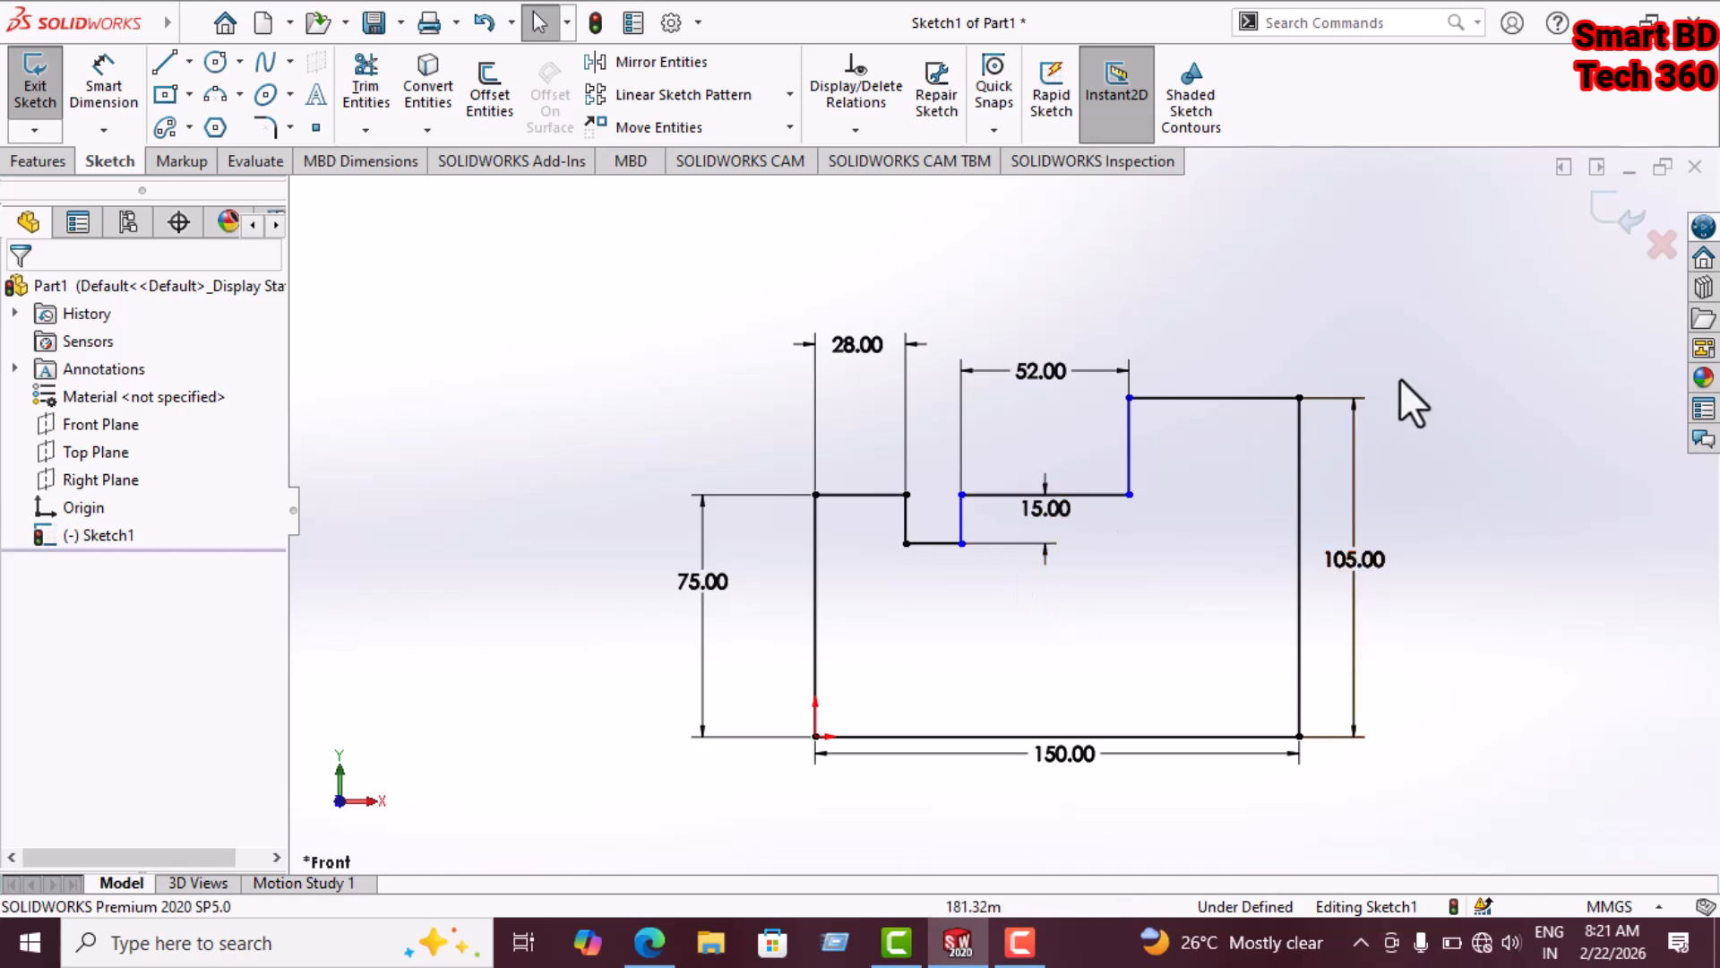
# Dimension the top edge of the raised block on the profile's right side at 38 mm
pyautogui.click(1299, 398)
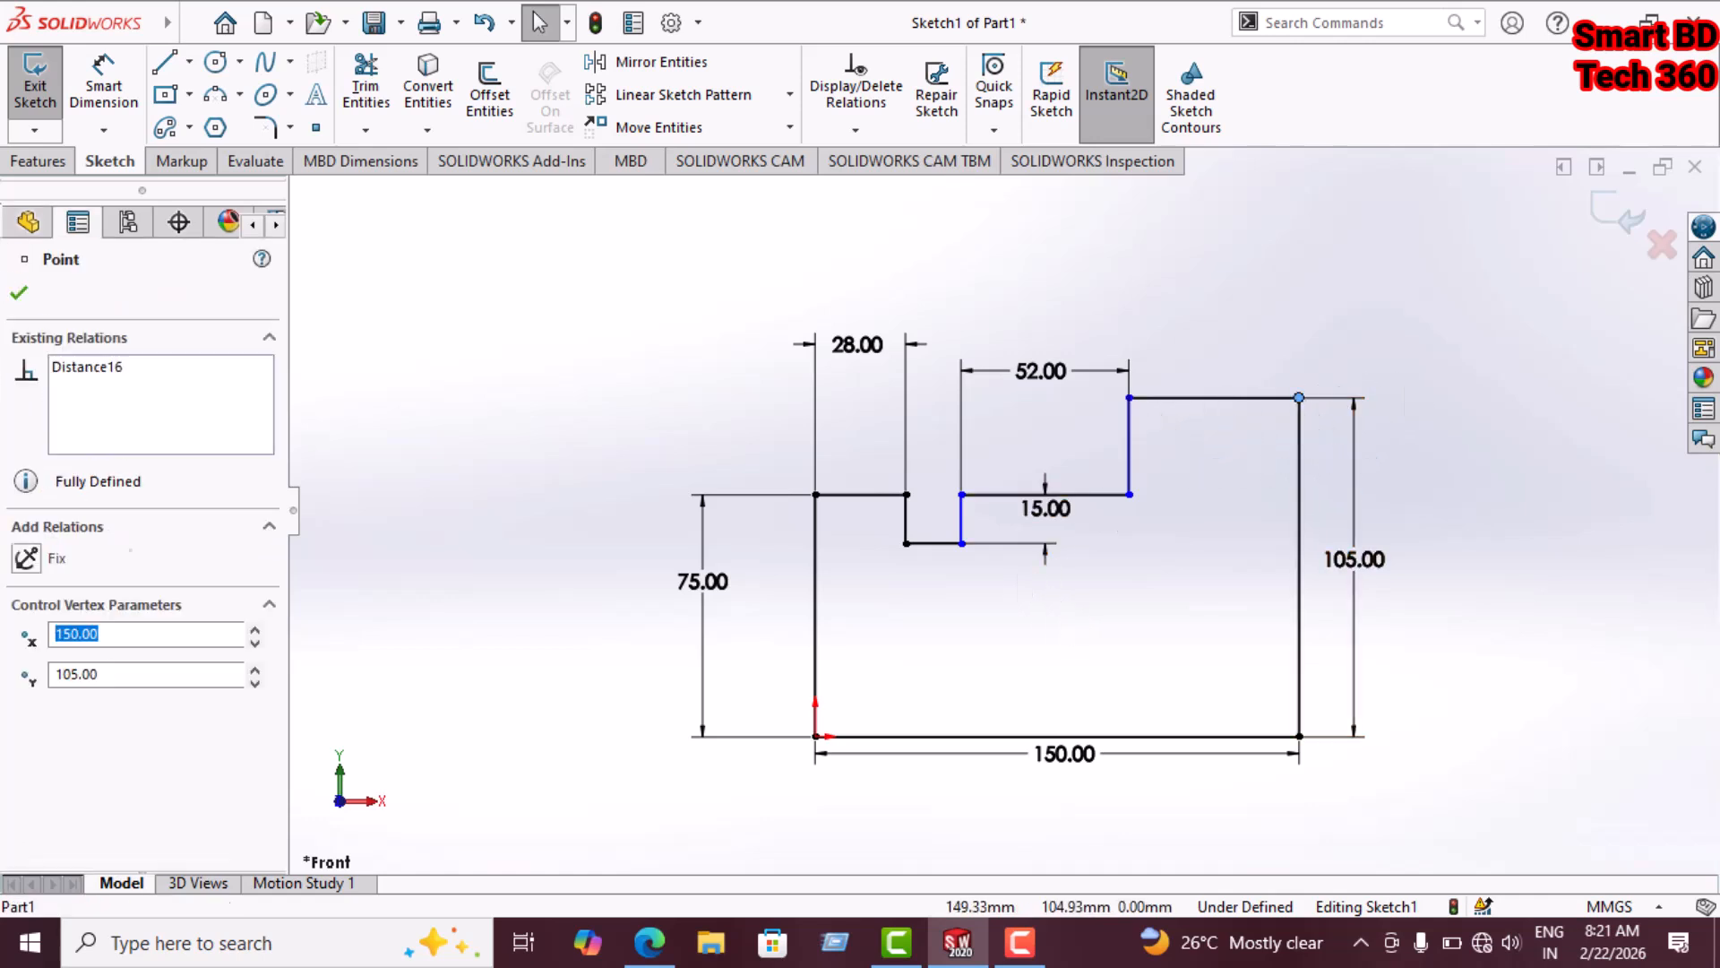
pyautogui.click(119, 73)
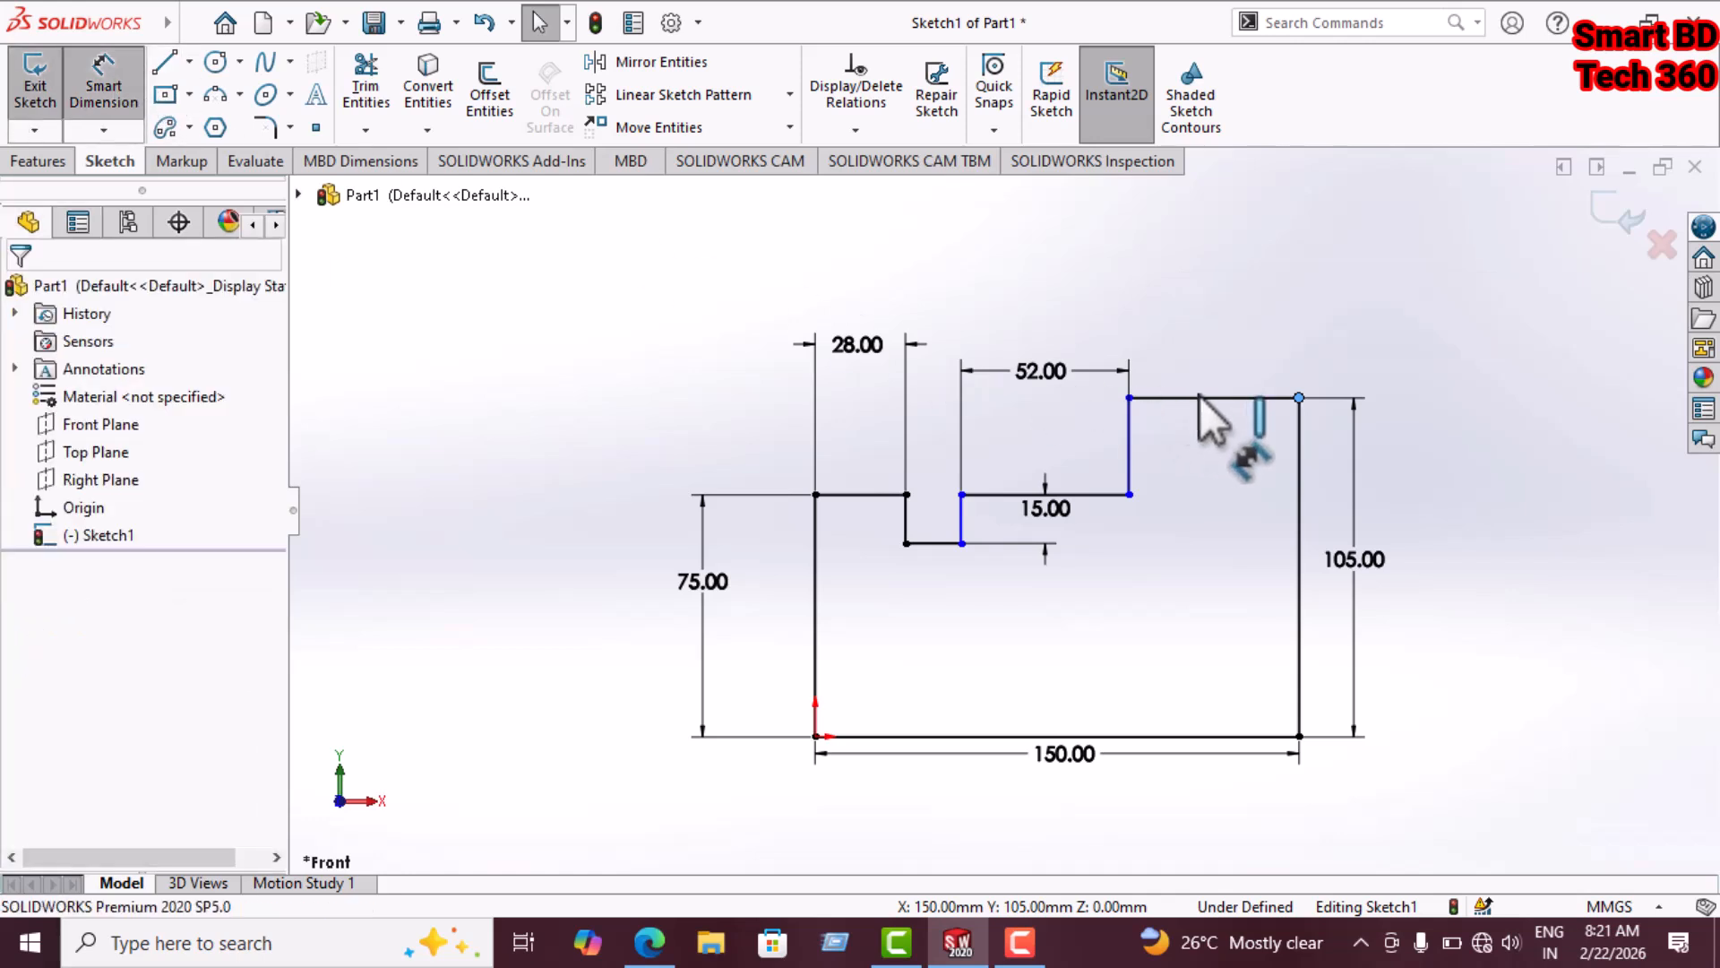
pyautogui.click(1299, 398)
pyautogui.click(1127, 398)
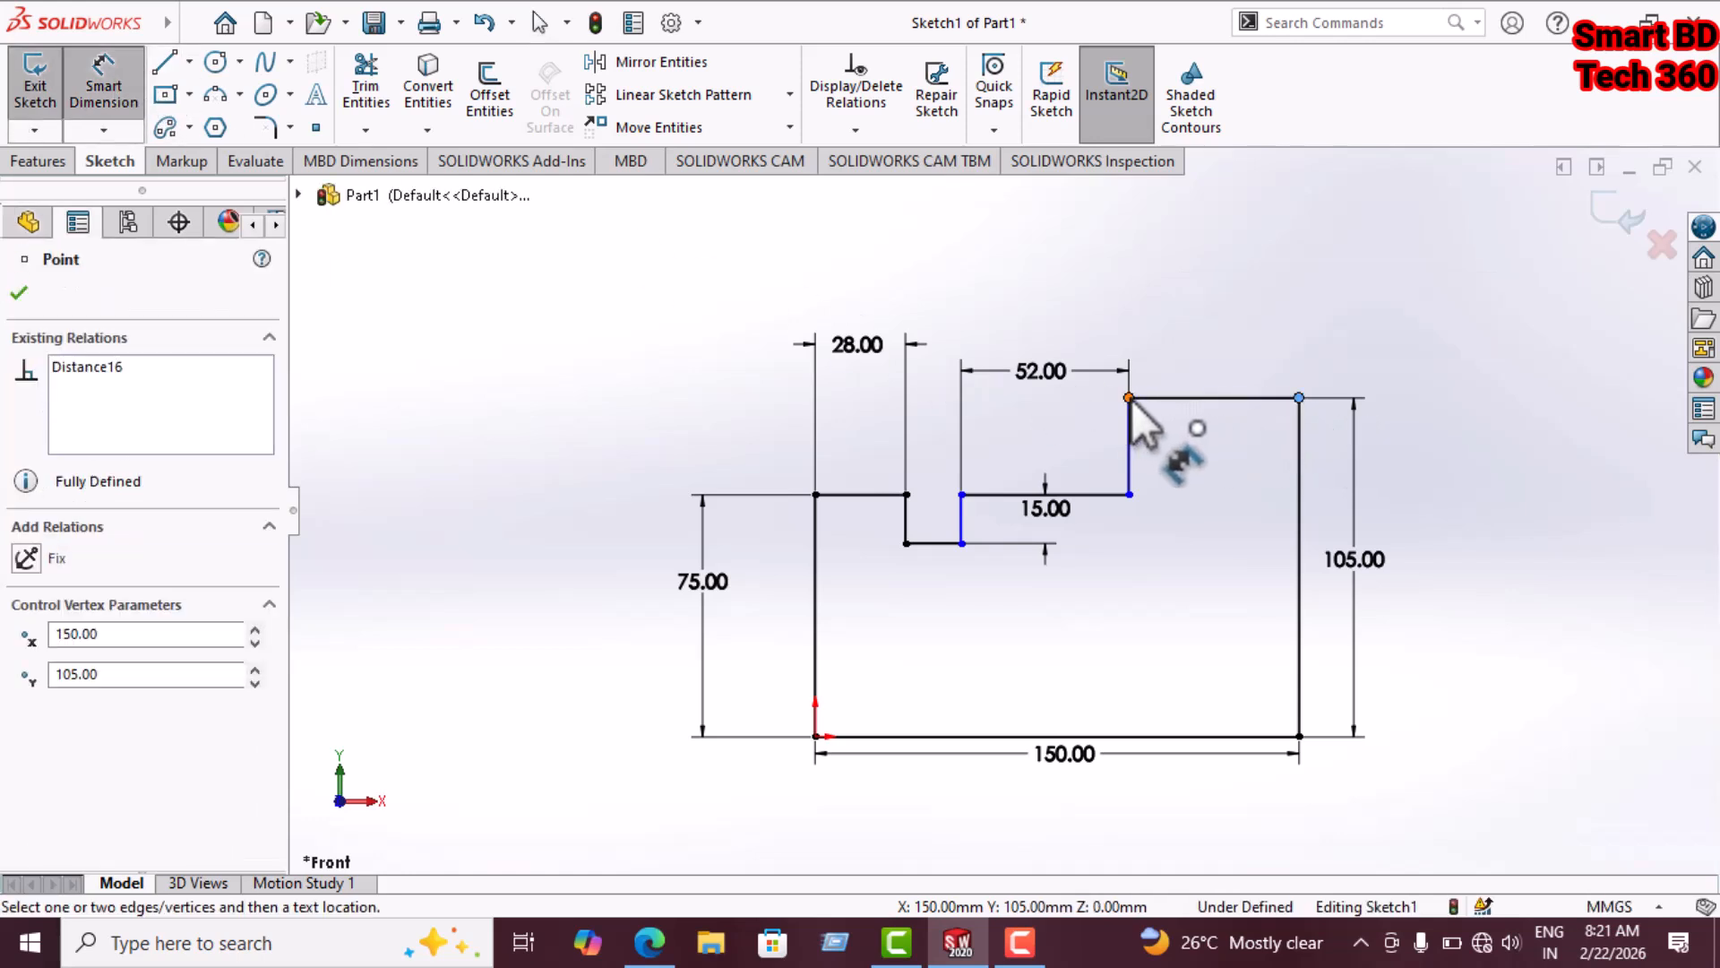
pyautogui.click(1193, 351)
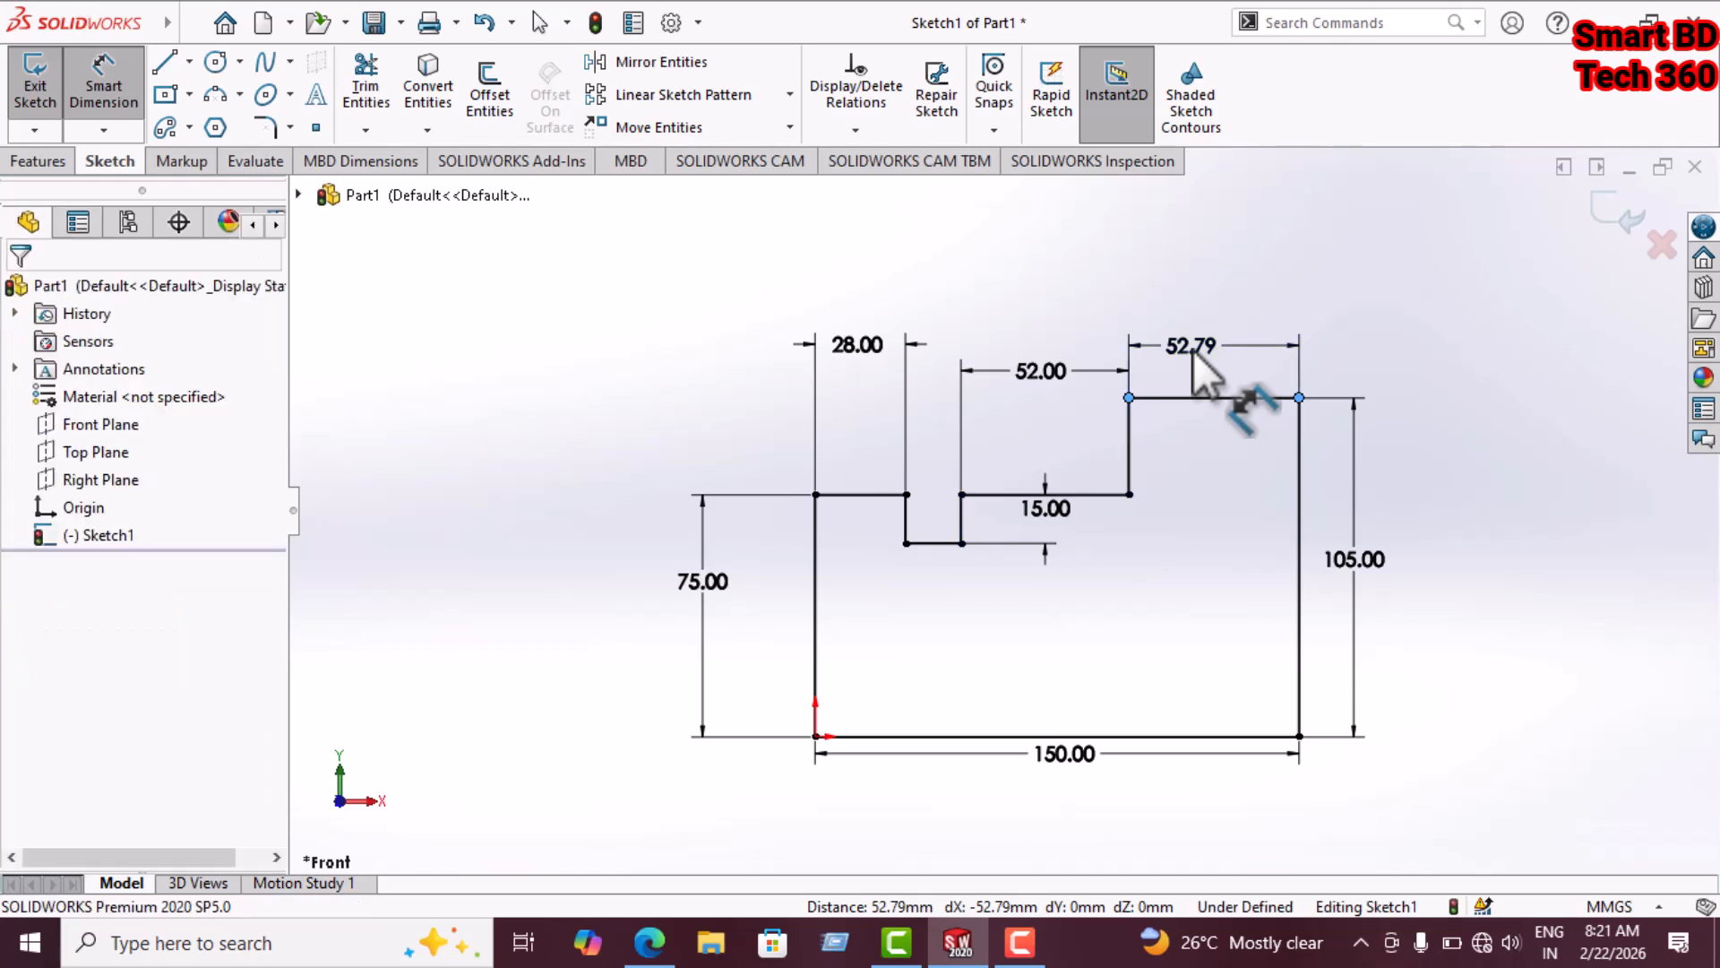
pyautogui.write('38')
pyautogui.press('Escape')
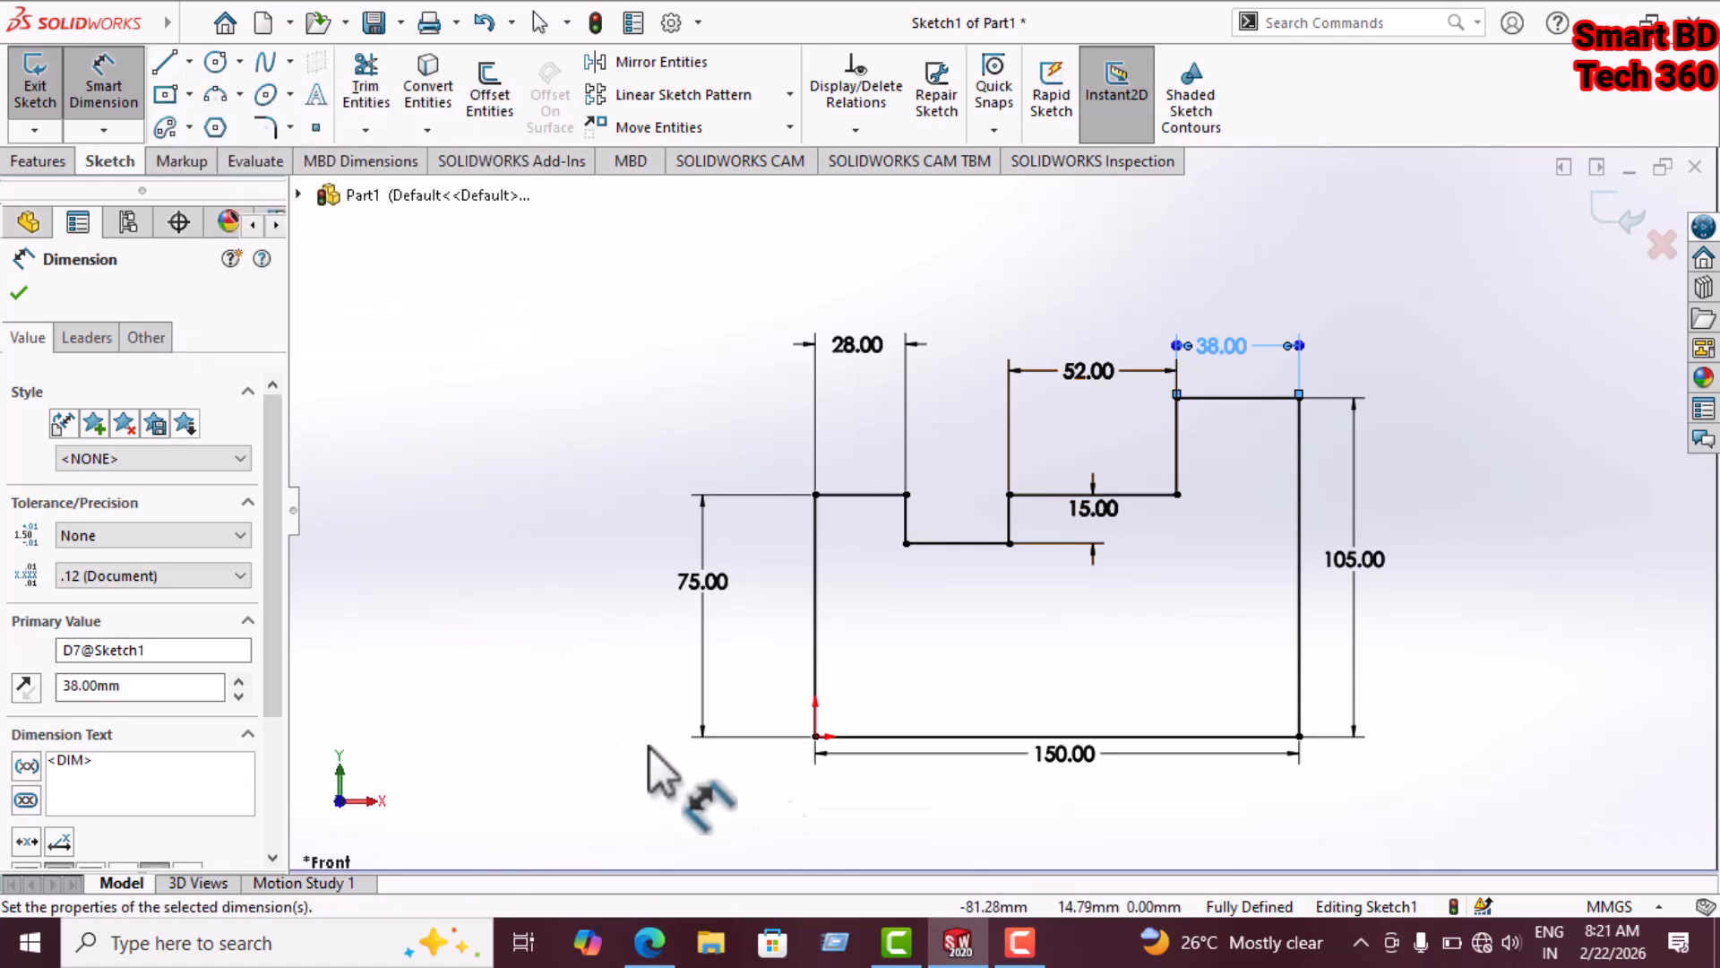
# Consult the Practice-08 PDF drawing and sketch a horizontal straight slot about 69 mm between centres and 21 mm wide near the profile's lower edge
pyautogui.click(650, 941)
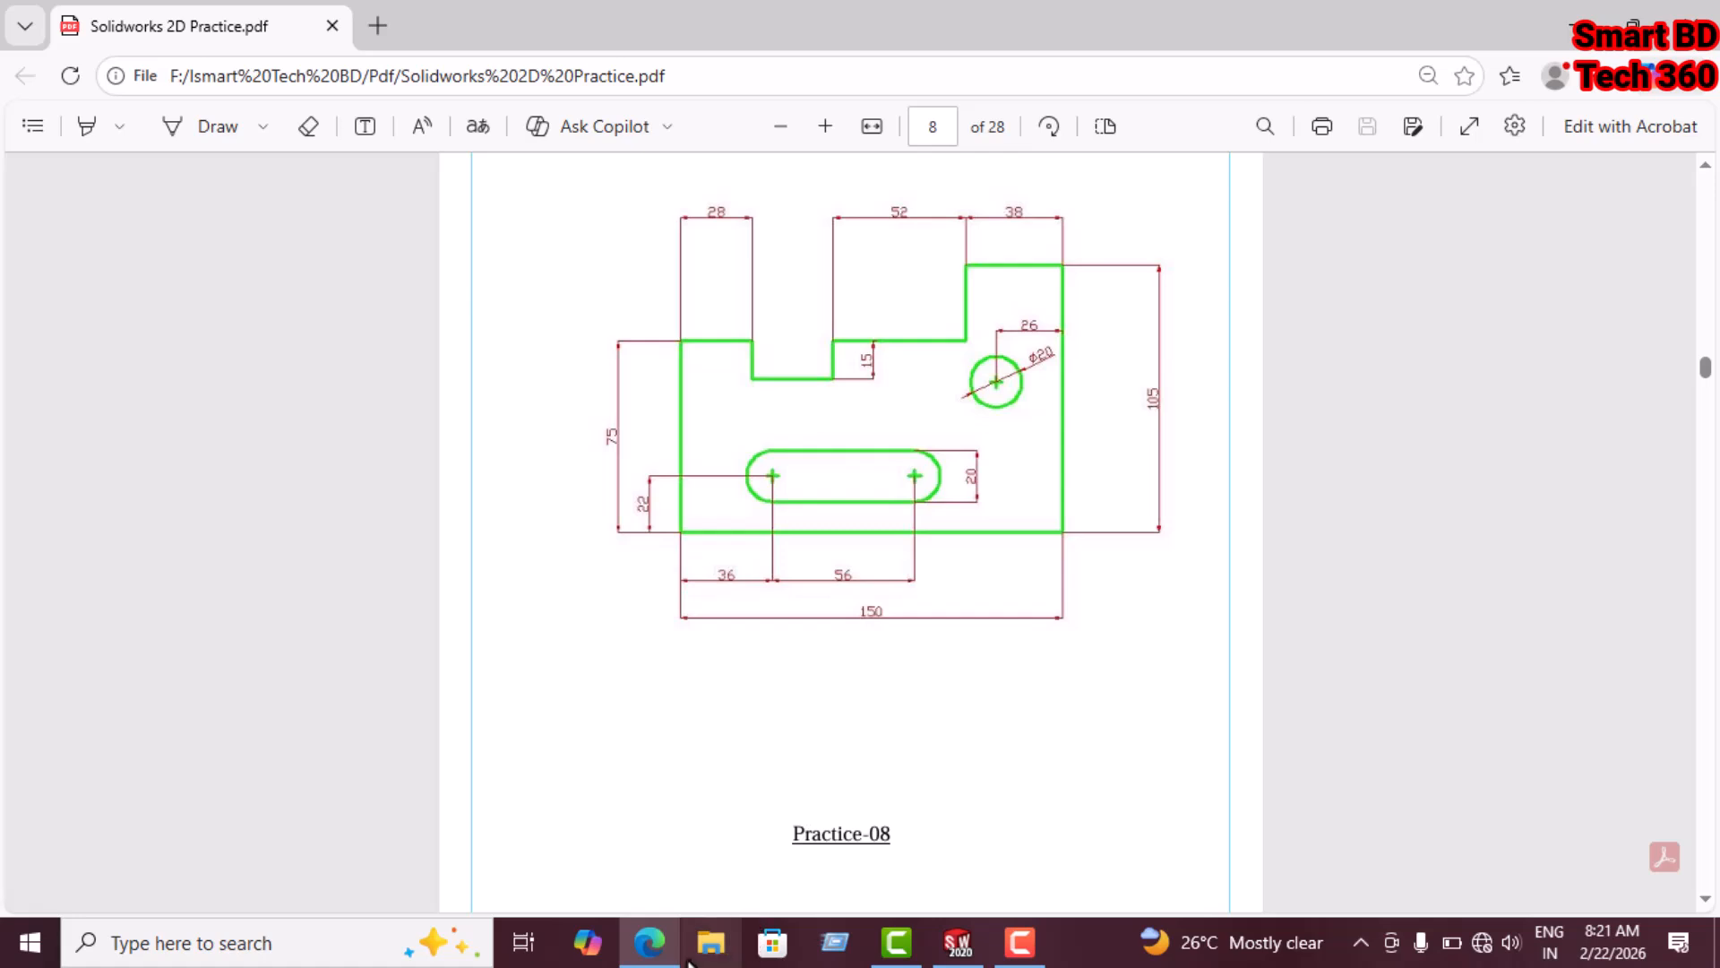
pyautogui.click(957, 941)
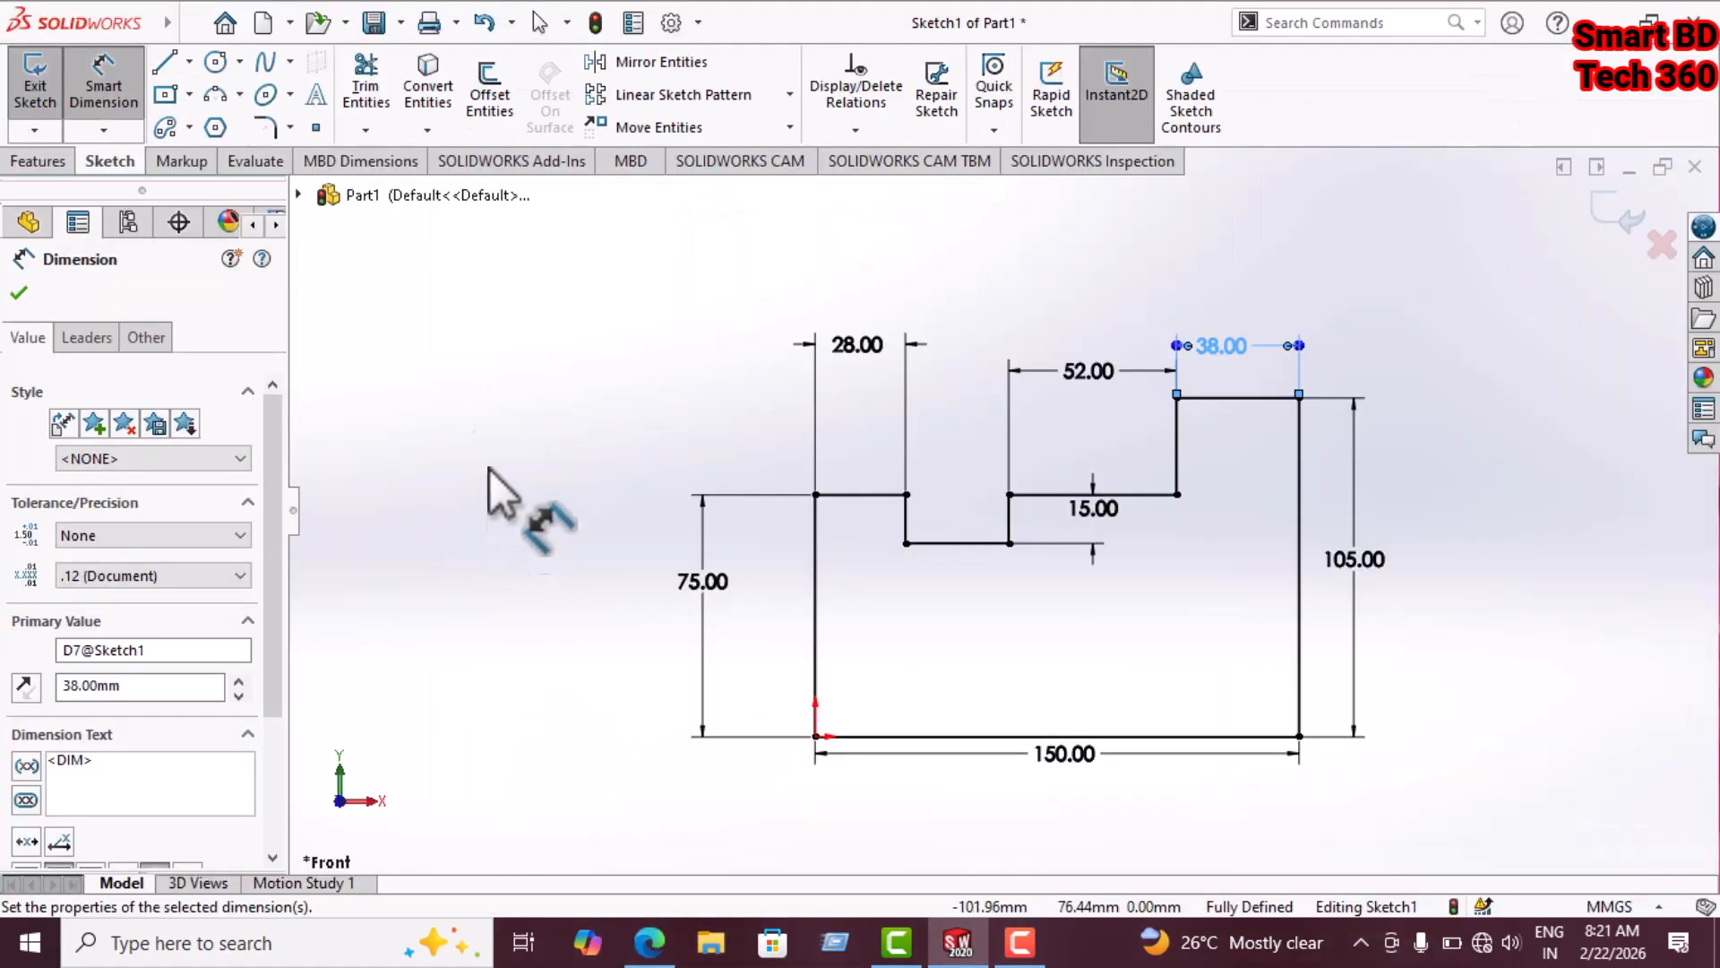
pyautogui.click(189, 128)
pyautogui.click(208, 156)
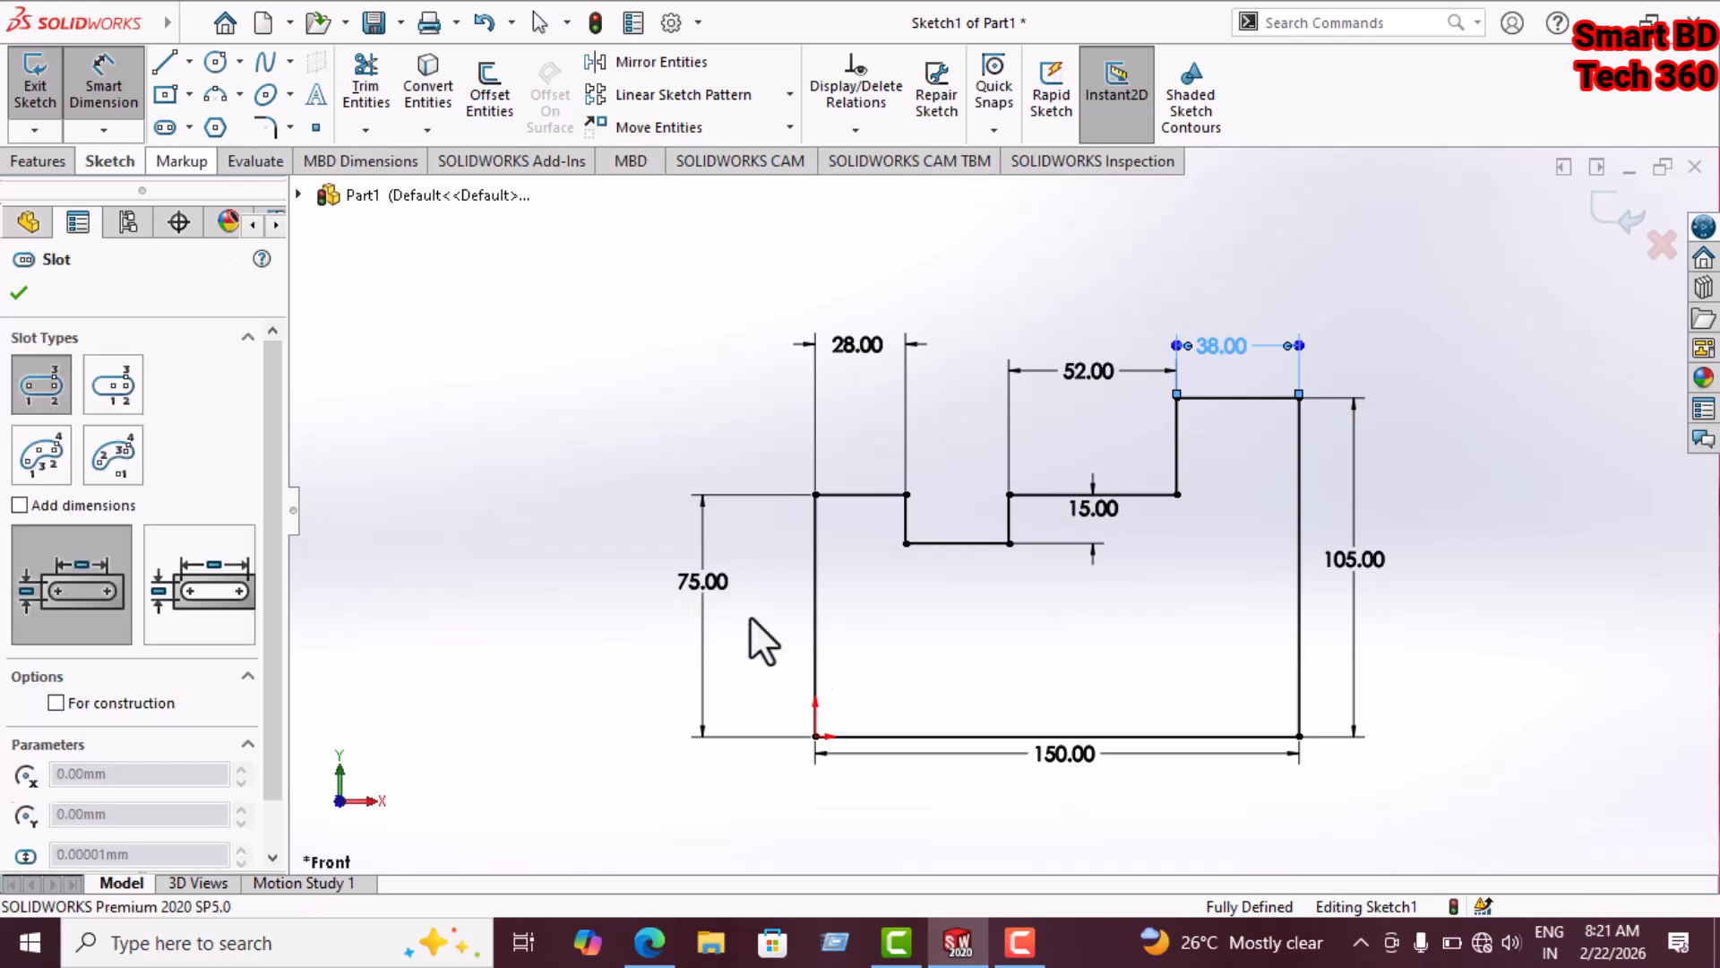
pyautogui.click(921, 686)
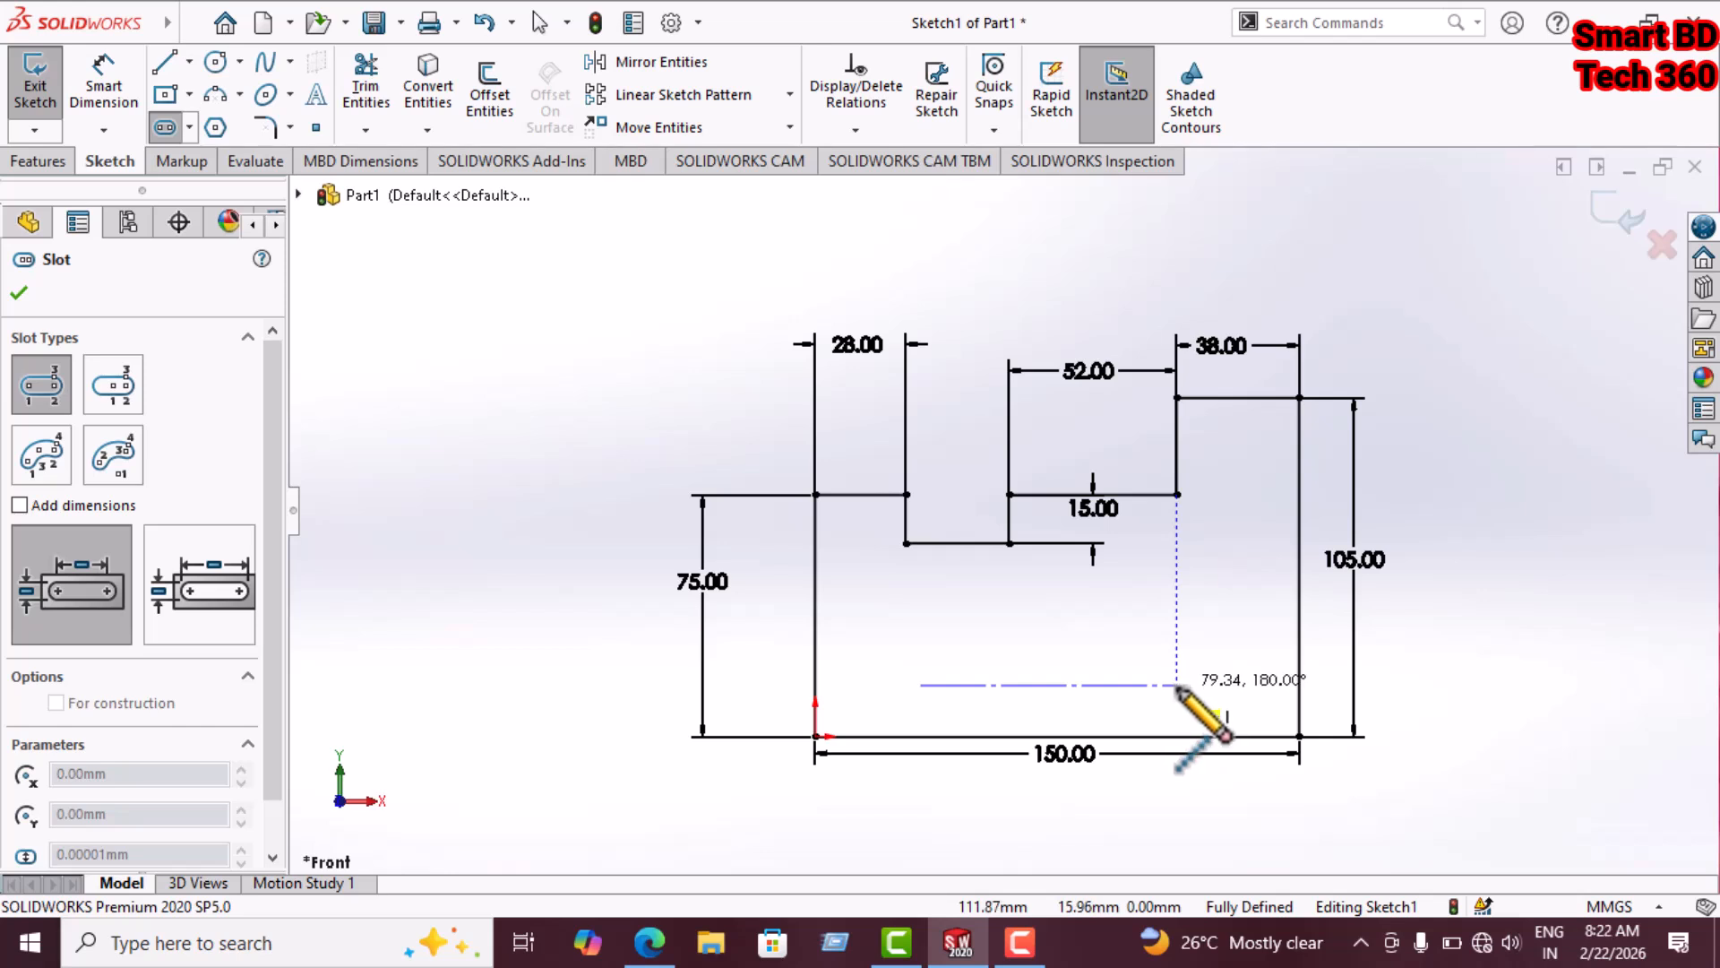
pyautogui.click(1144, 687)
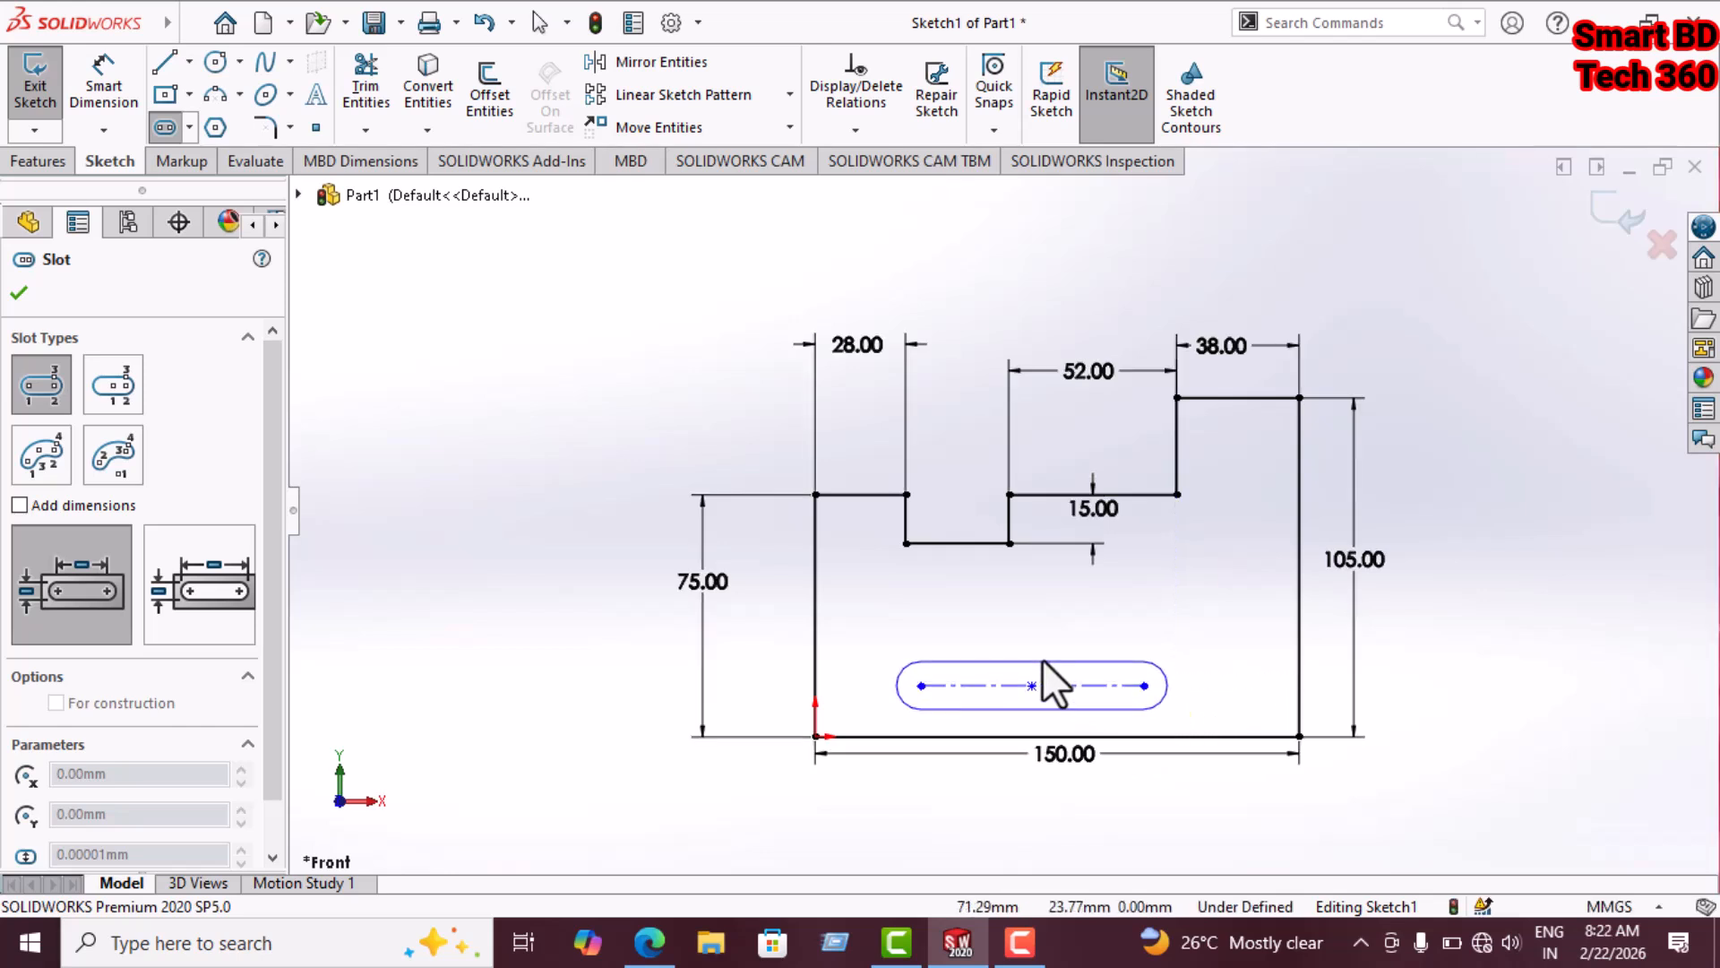
pyautogui.click(990, 717)
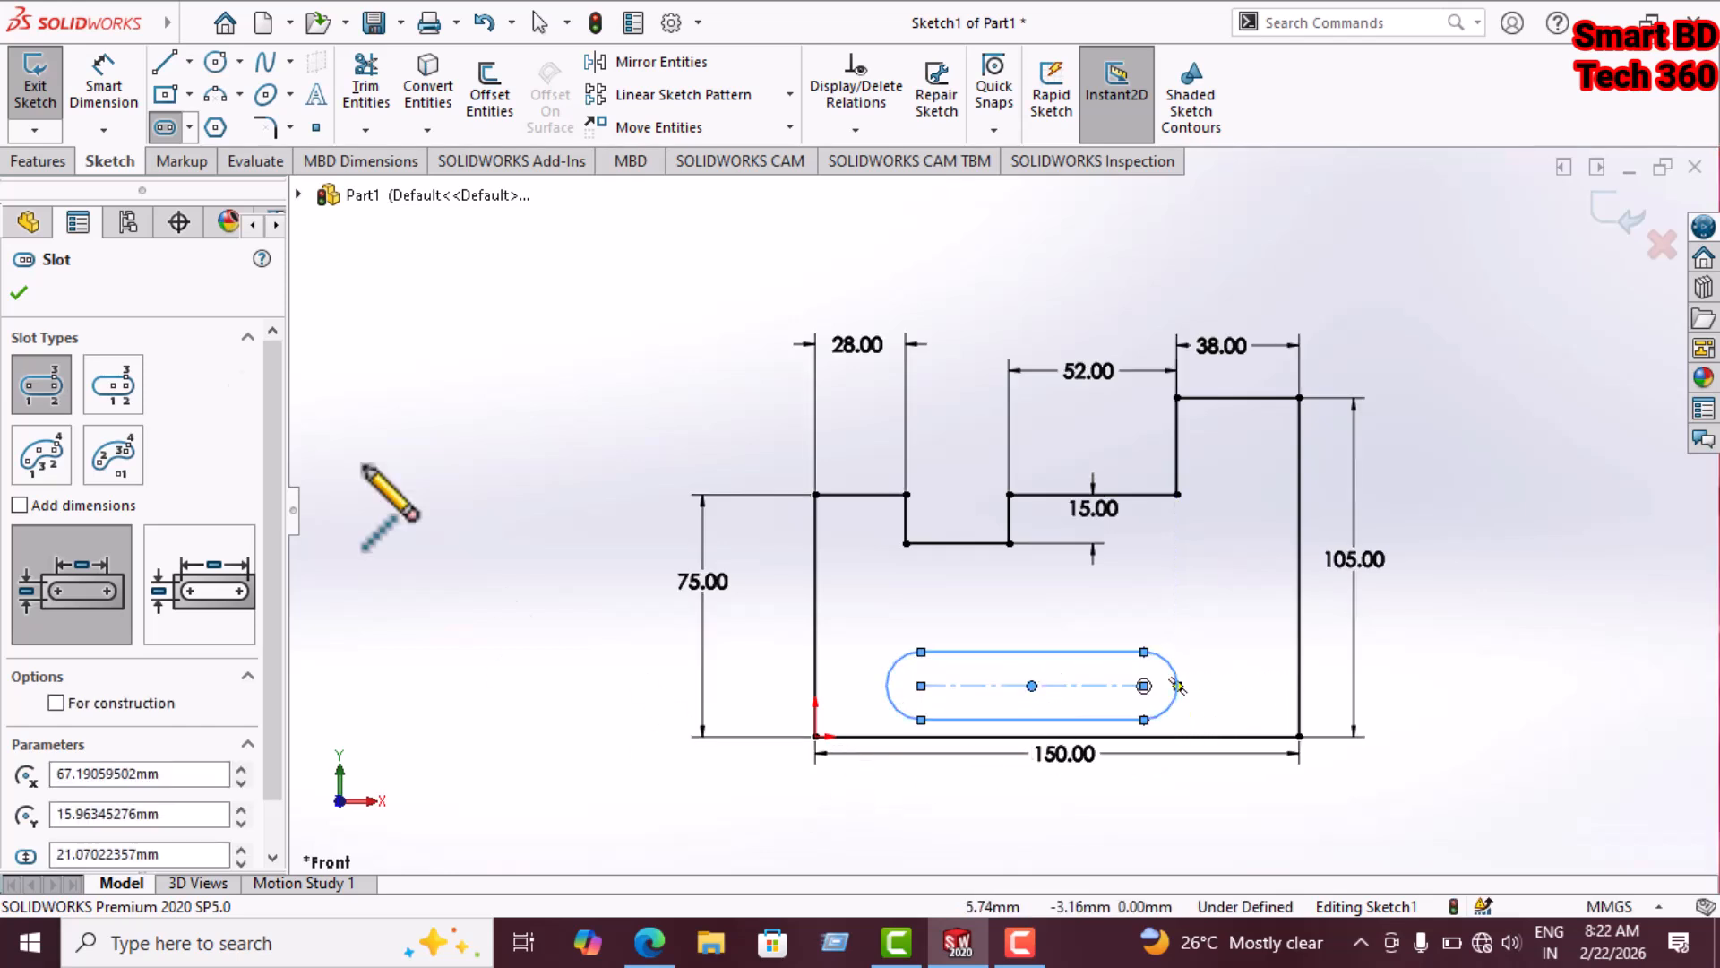
# Dimension the horizontal distance from the origin to the slot's left arc centre at 36 mm
pyautogui.click(104, 89)
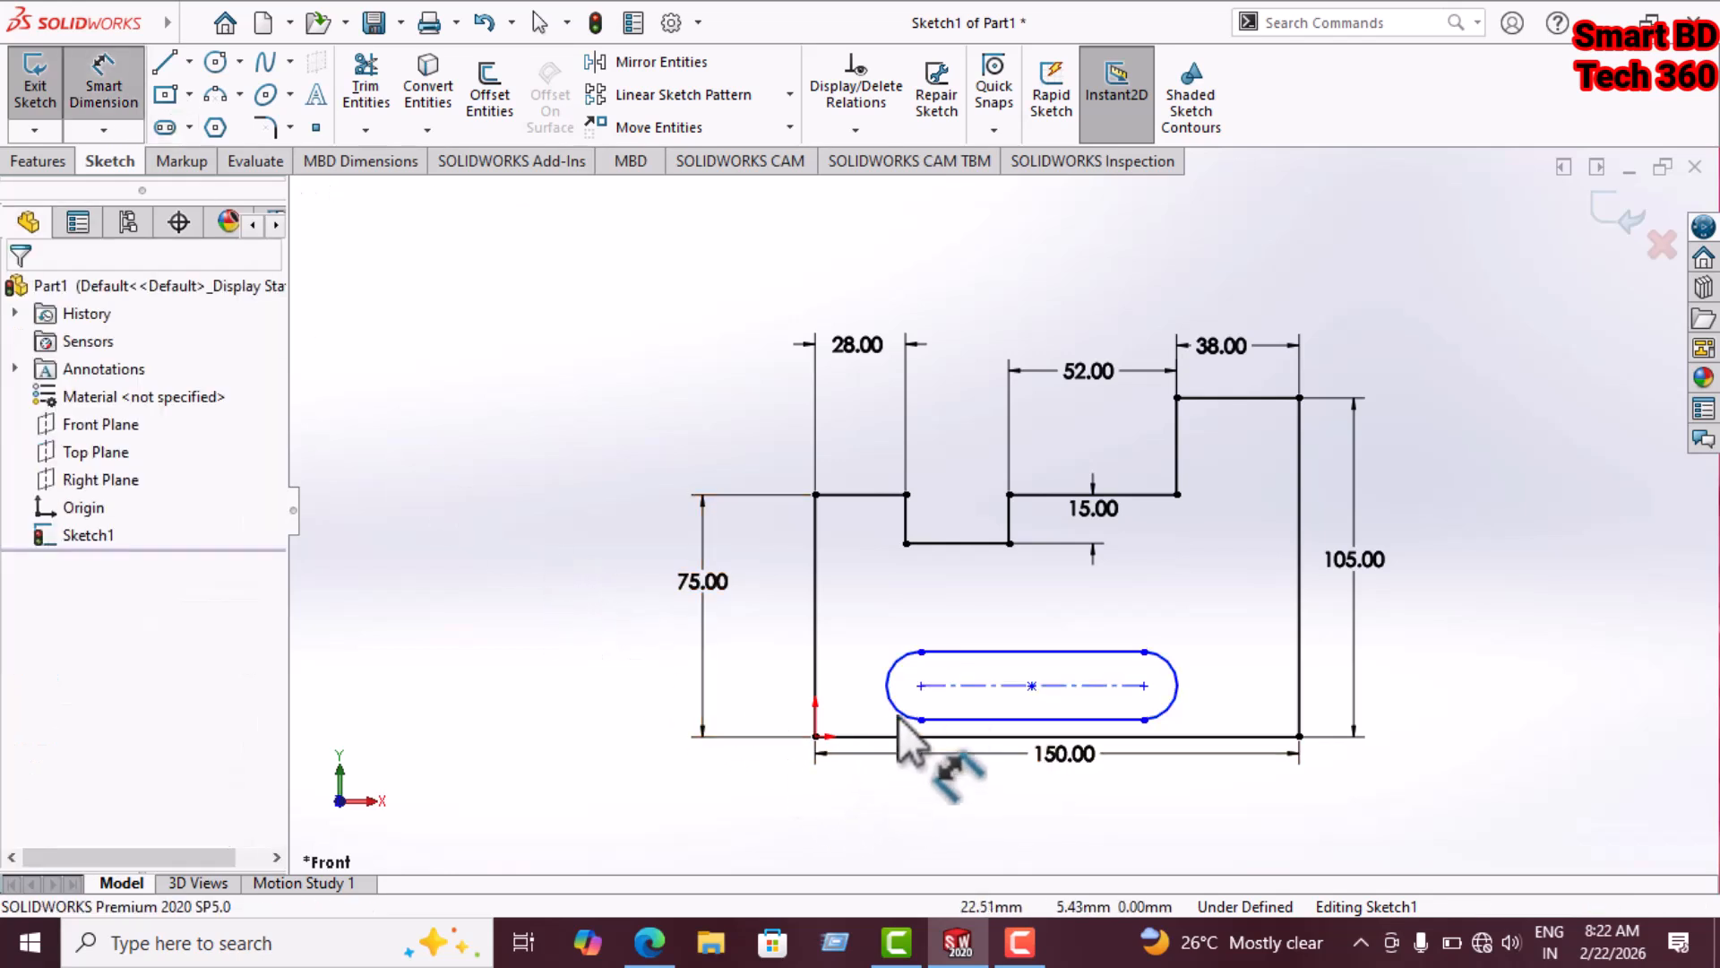
pyautogui.click(921, 686)
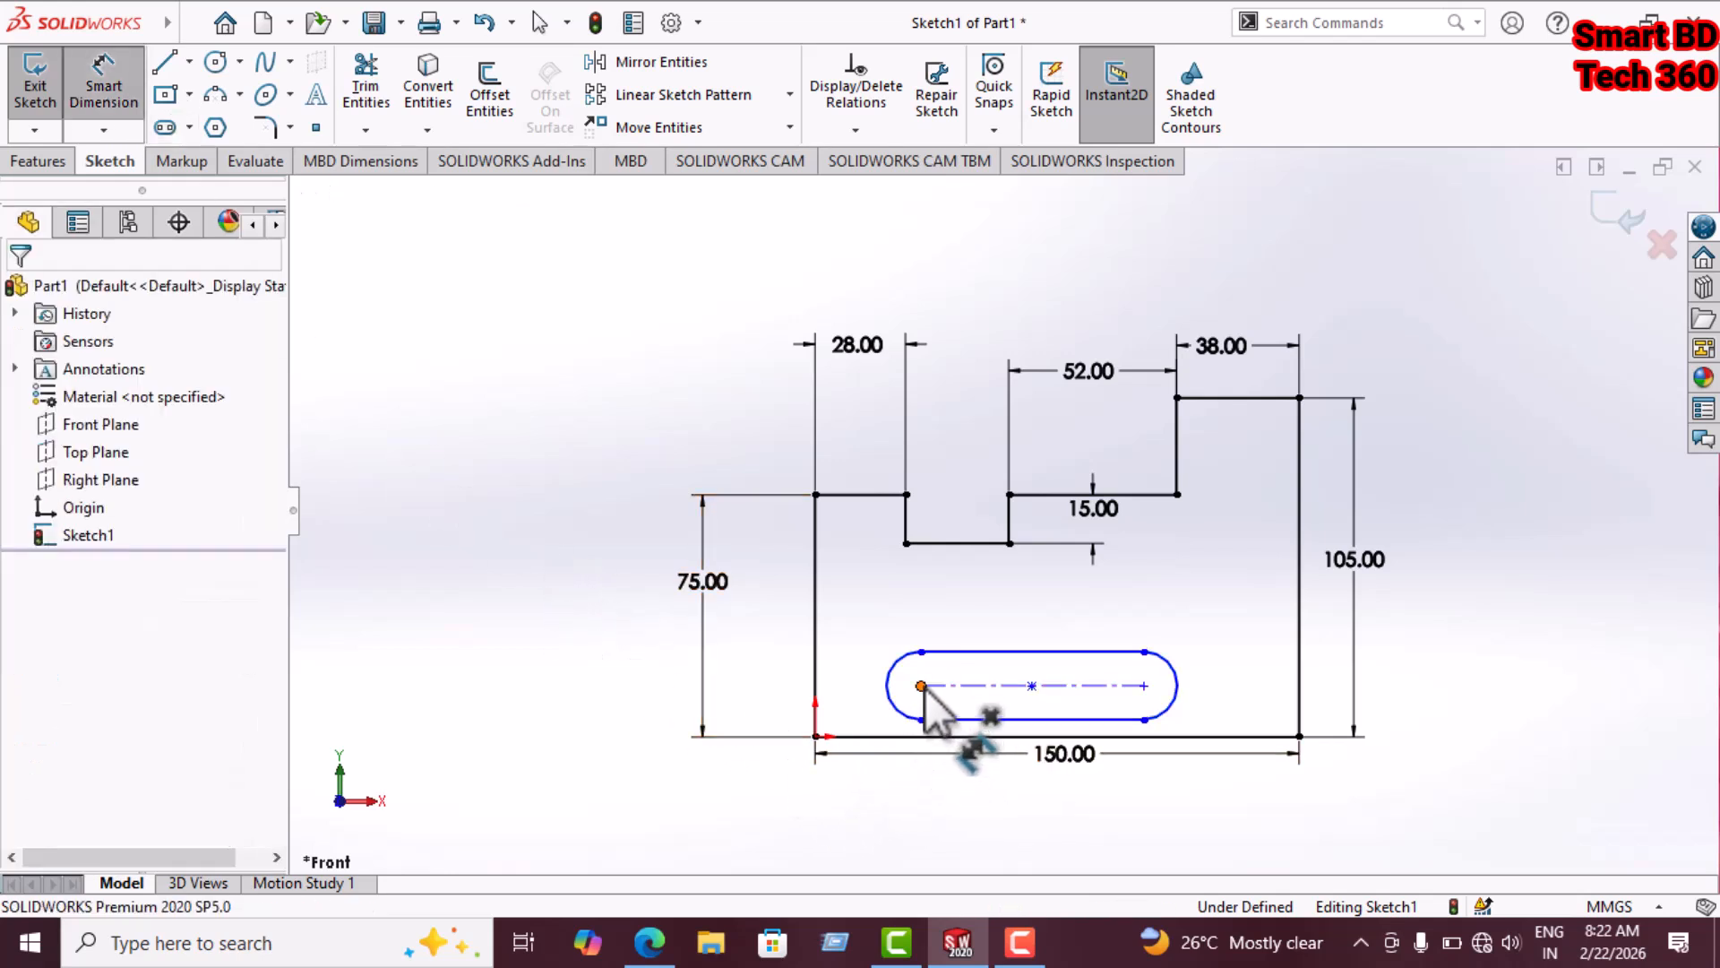
pyautogui.click(816, 737)
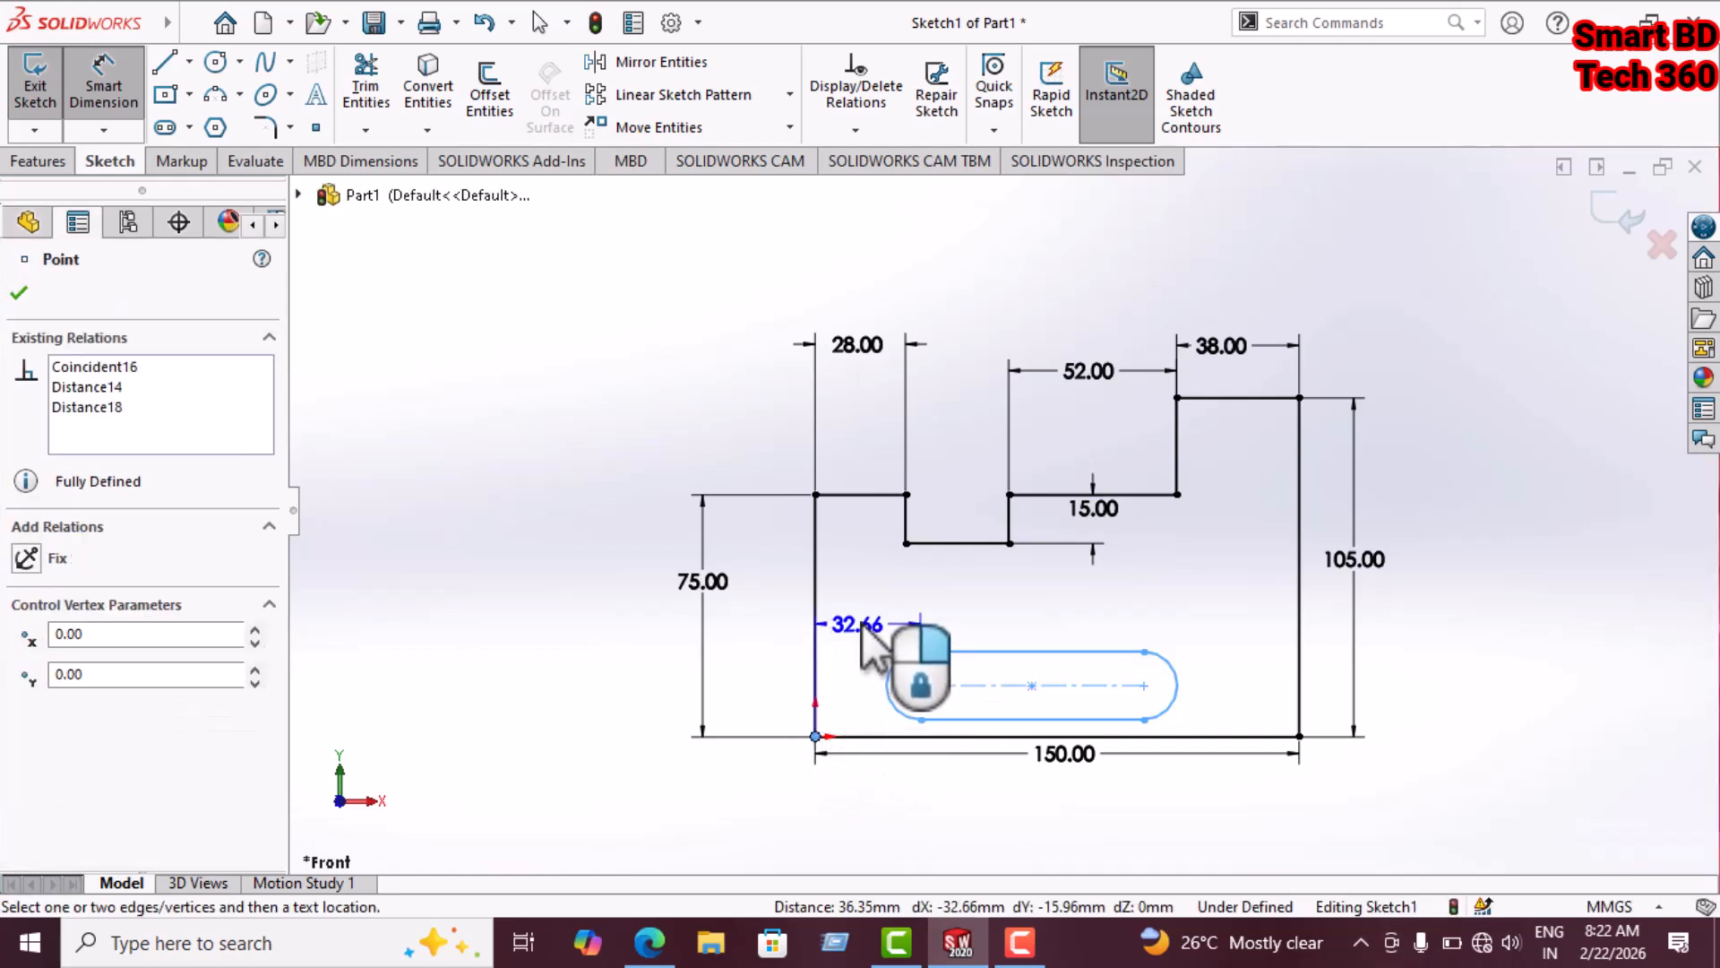
pyautogui.click(876, 607)
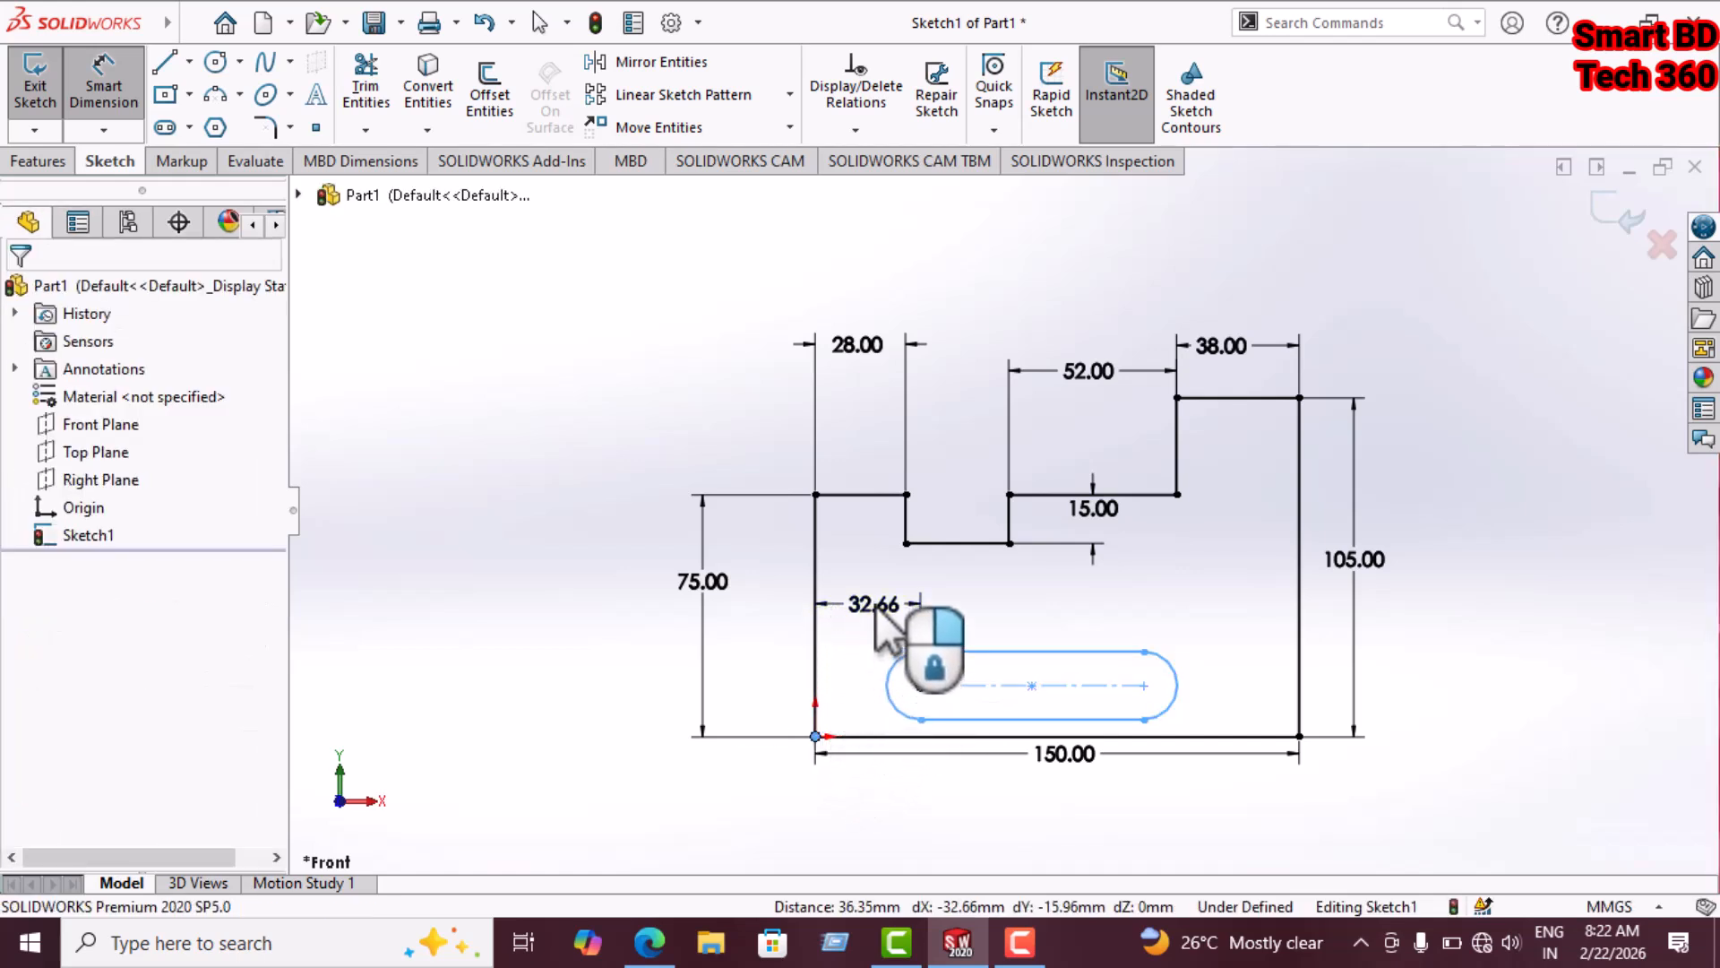
pyautogui.write('36')
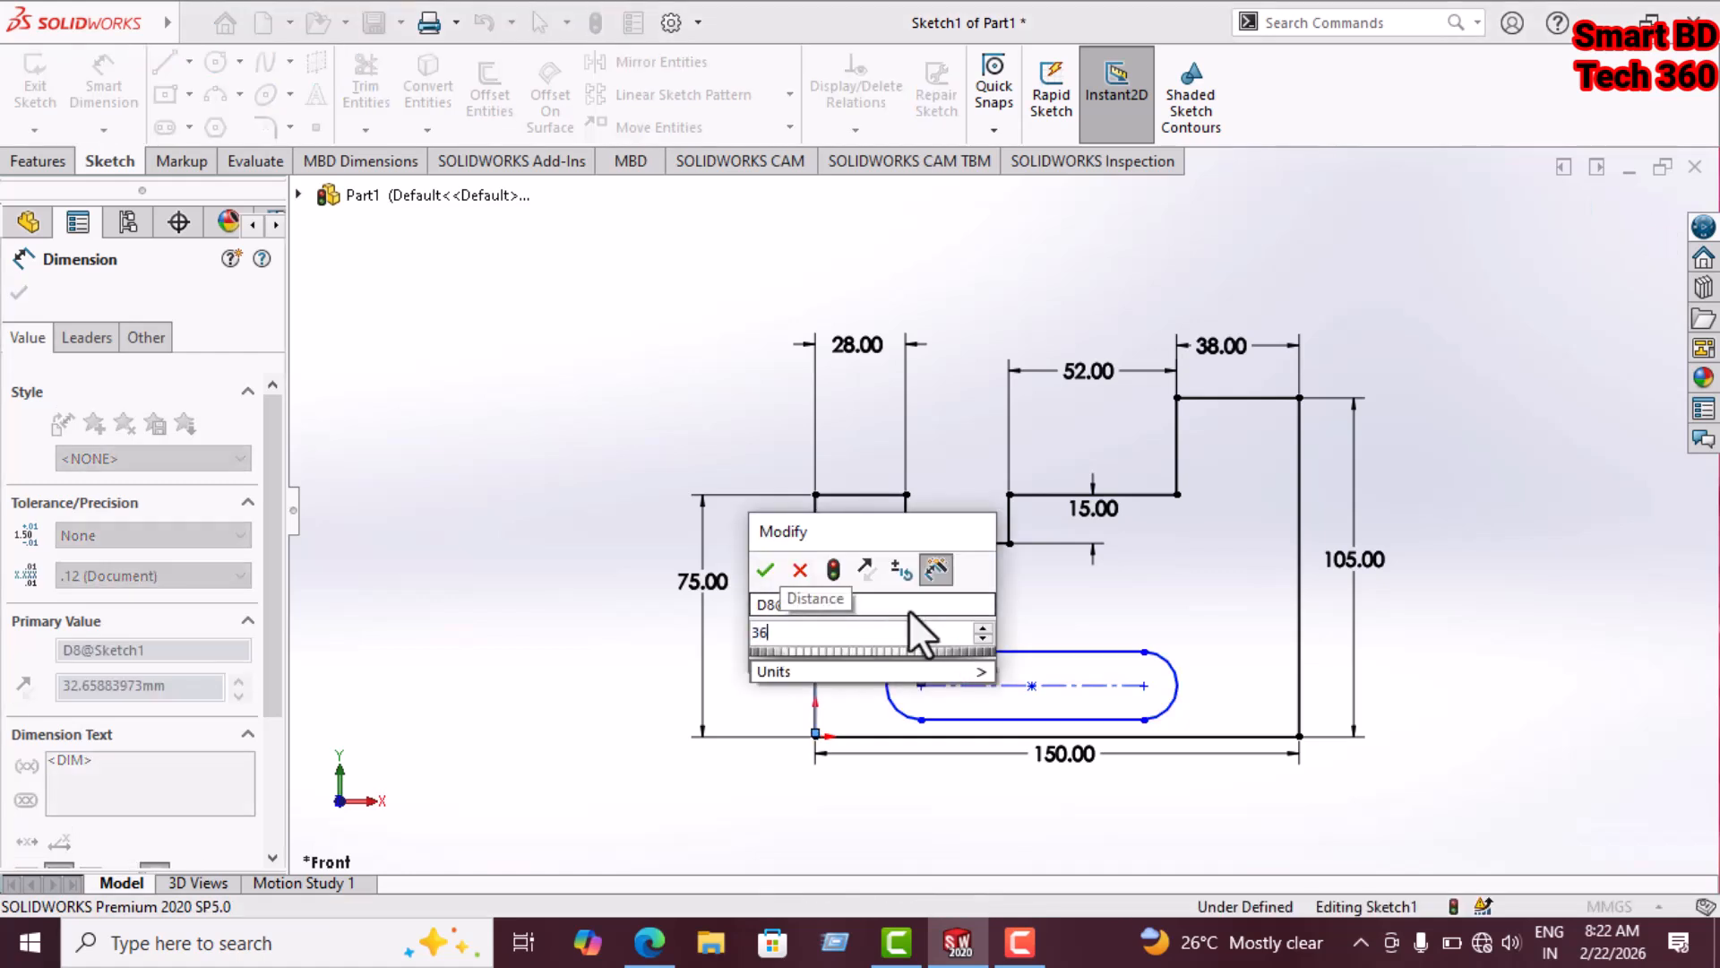
pyautogui.press('Return')
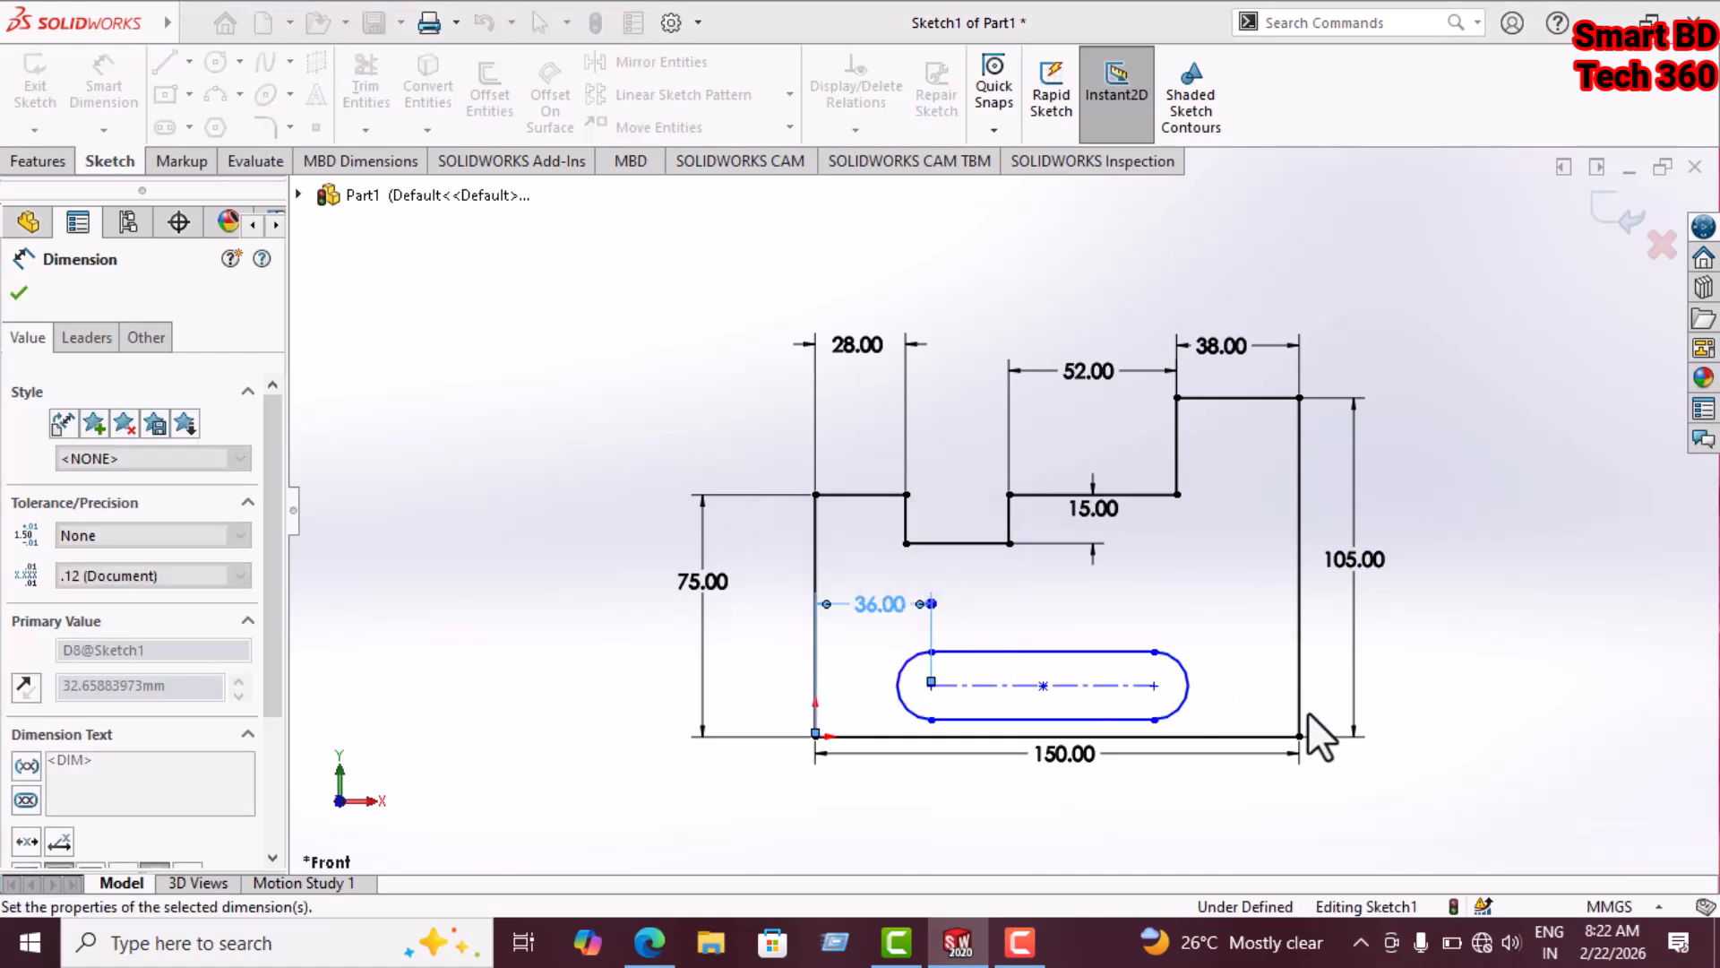
# Dimension the distance between the slot's two arc centres at 56 mm, placed below the profile
pyautogui.click(1154, 685)
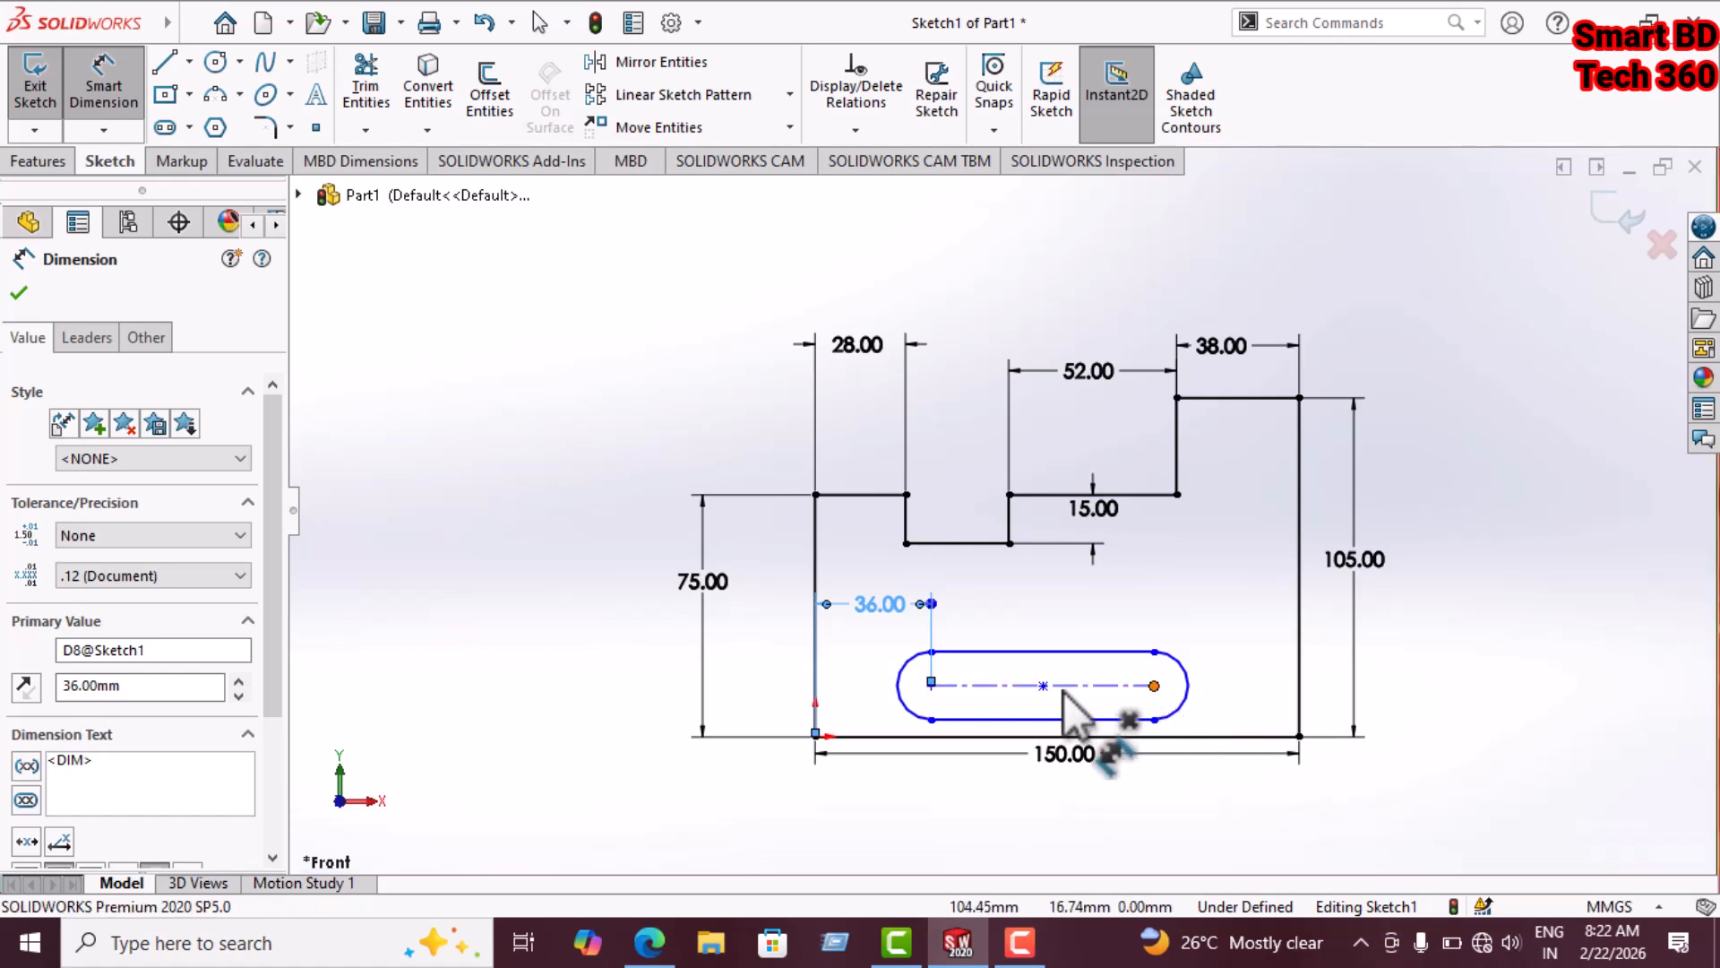
pyautogui.click(932, 683)
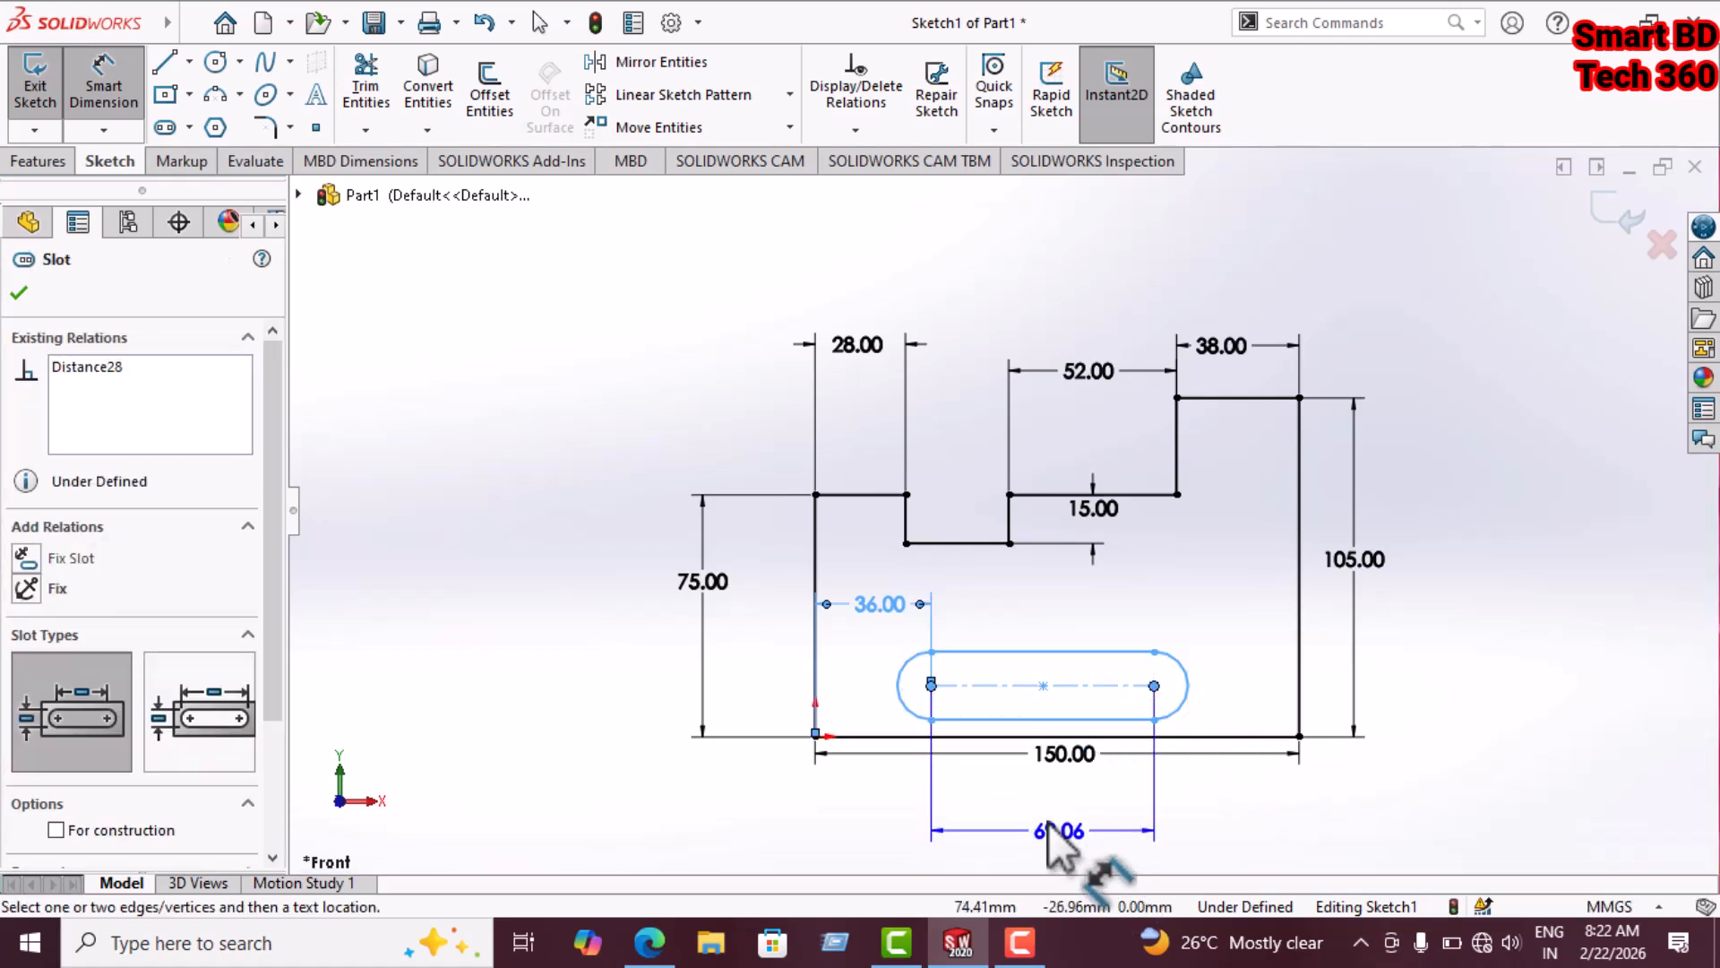
pyautogui.click(1042, 819)
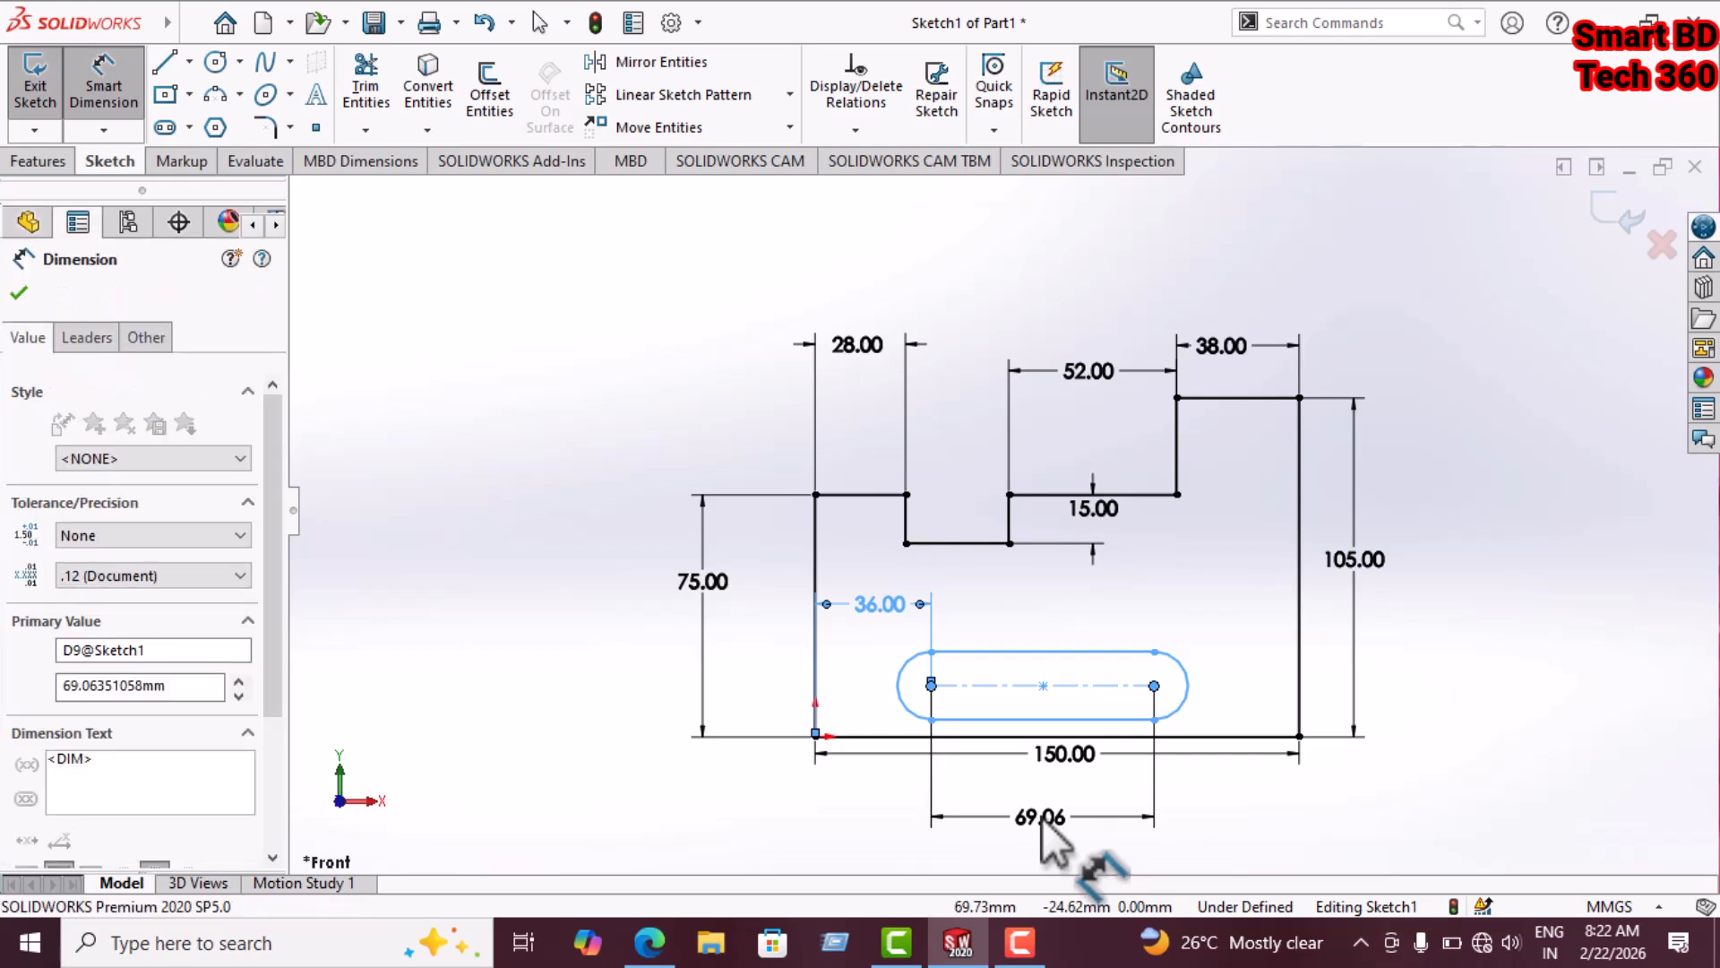
pyautogui.write('56')
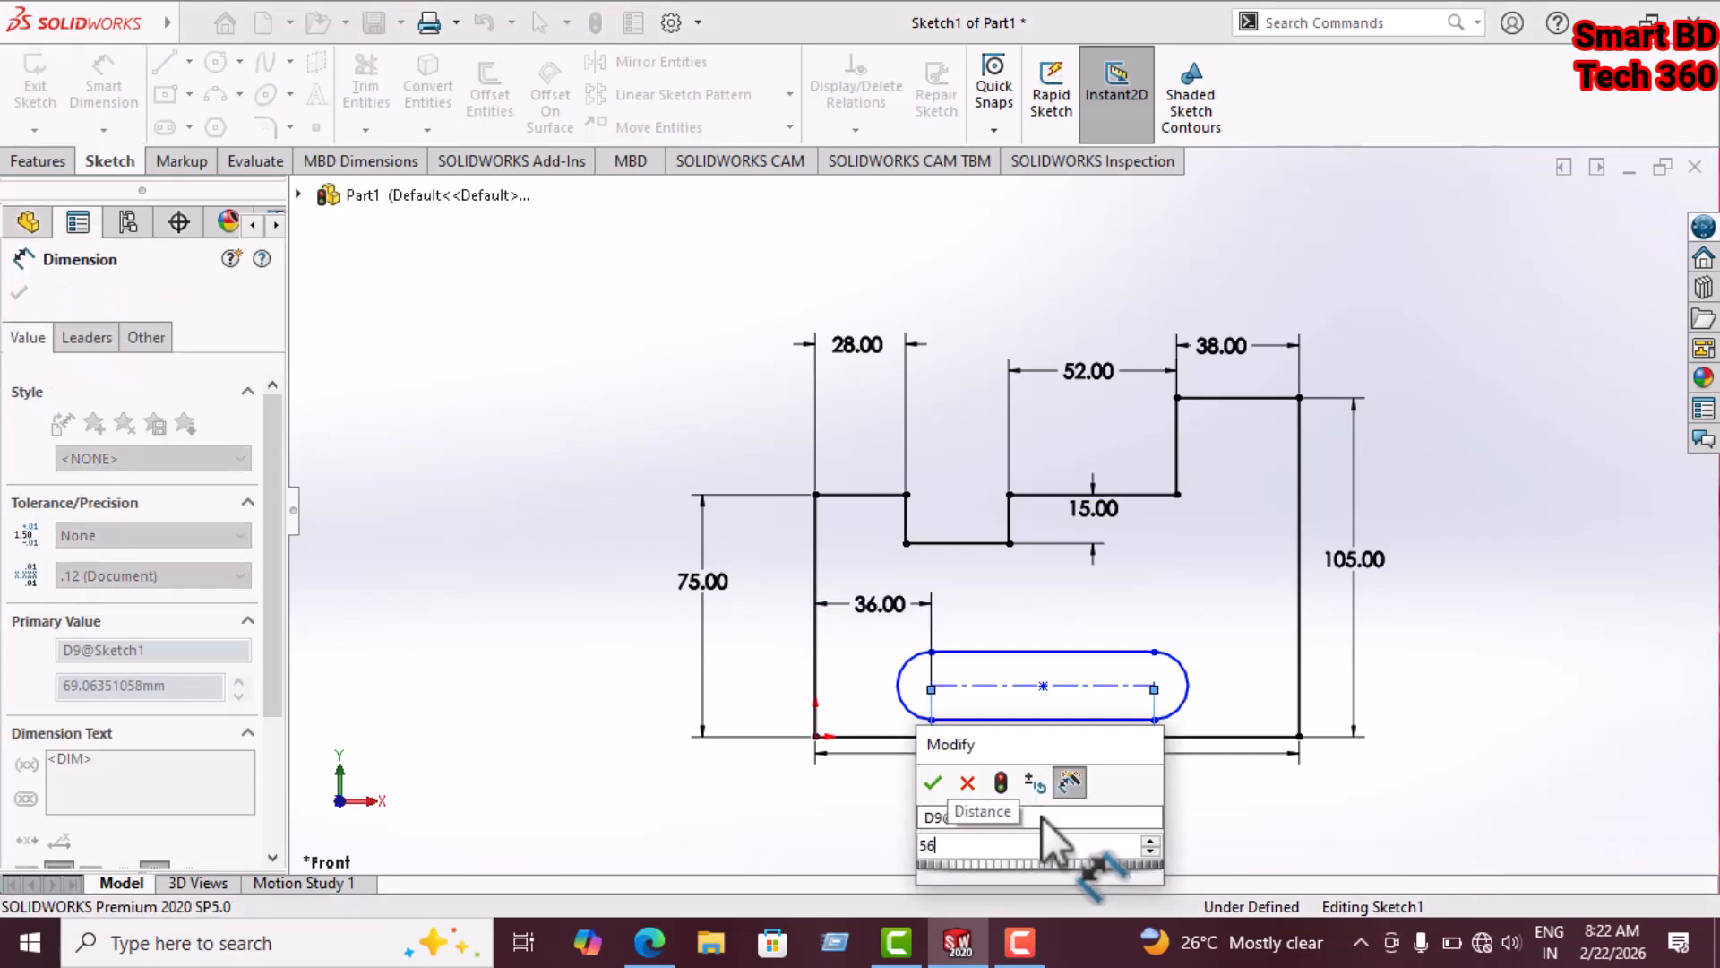
pyautogui.press('Return')
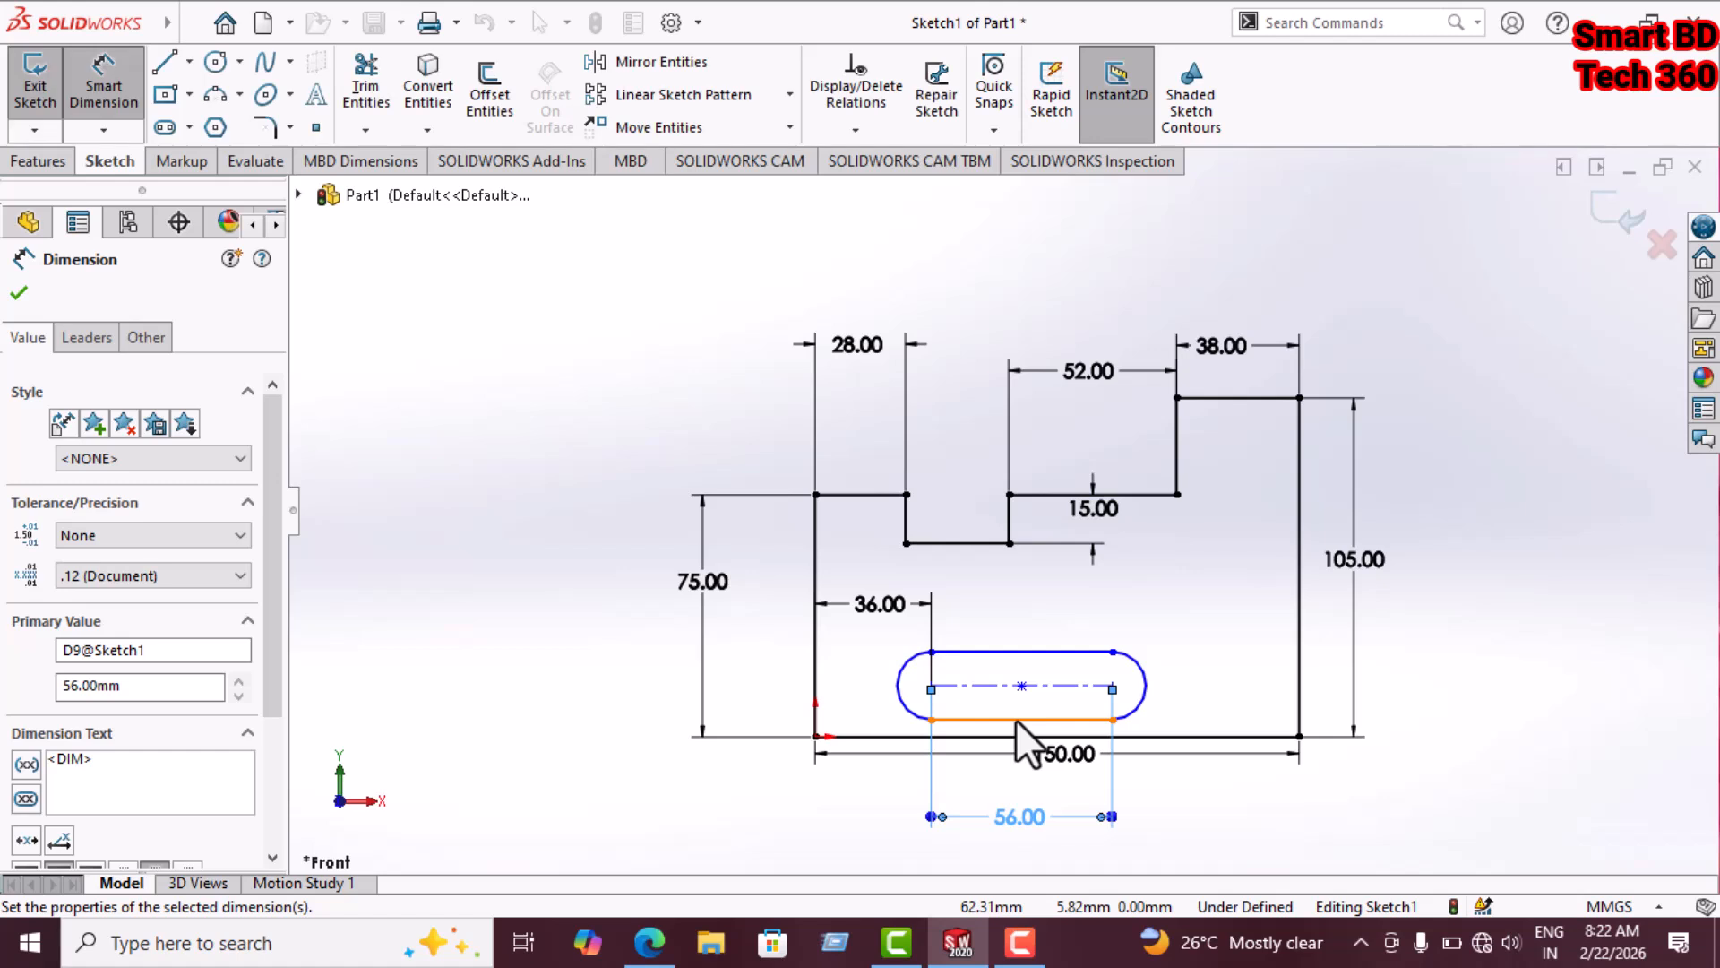
# Dimension the slot's width at 20 mm between the upper and lower ends of its right arc
pyautogui.click(1113, 666)
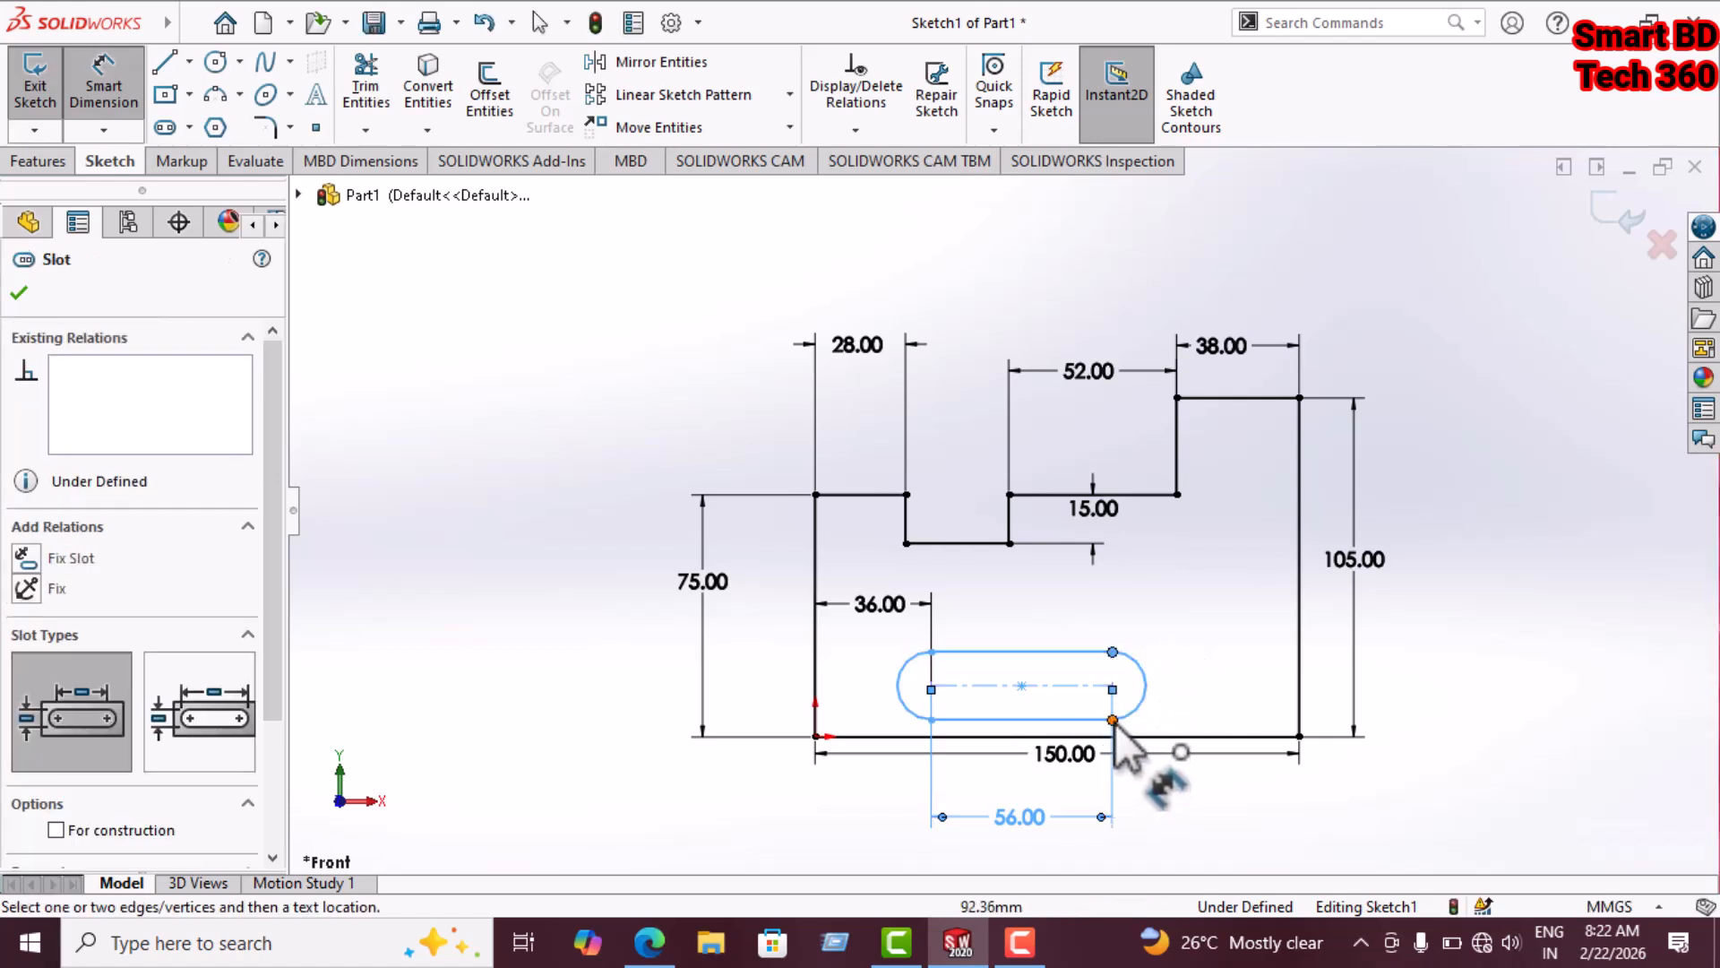
pyautogui.click(1204, 691)
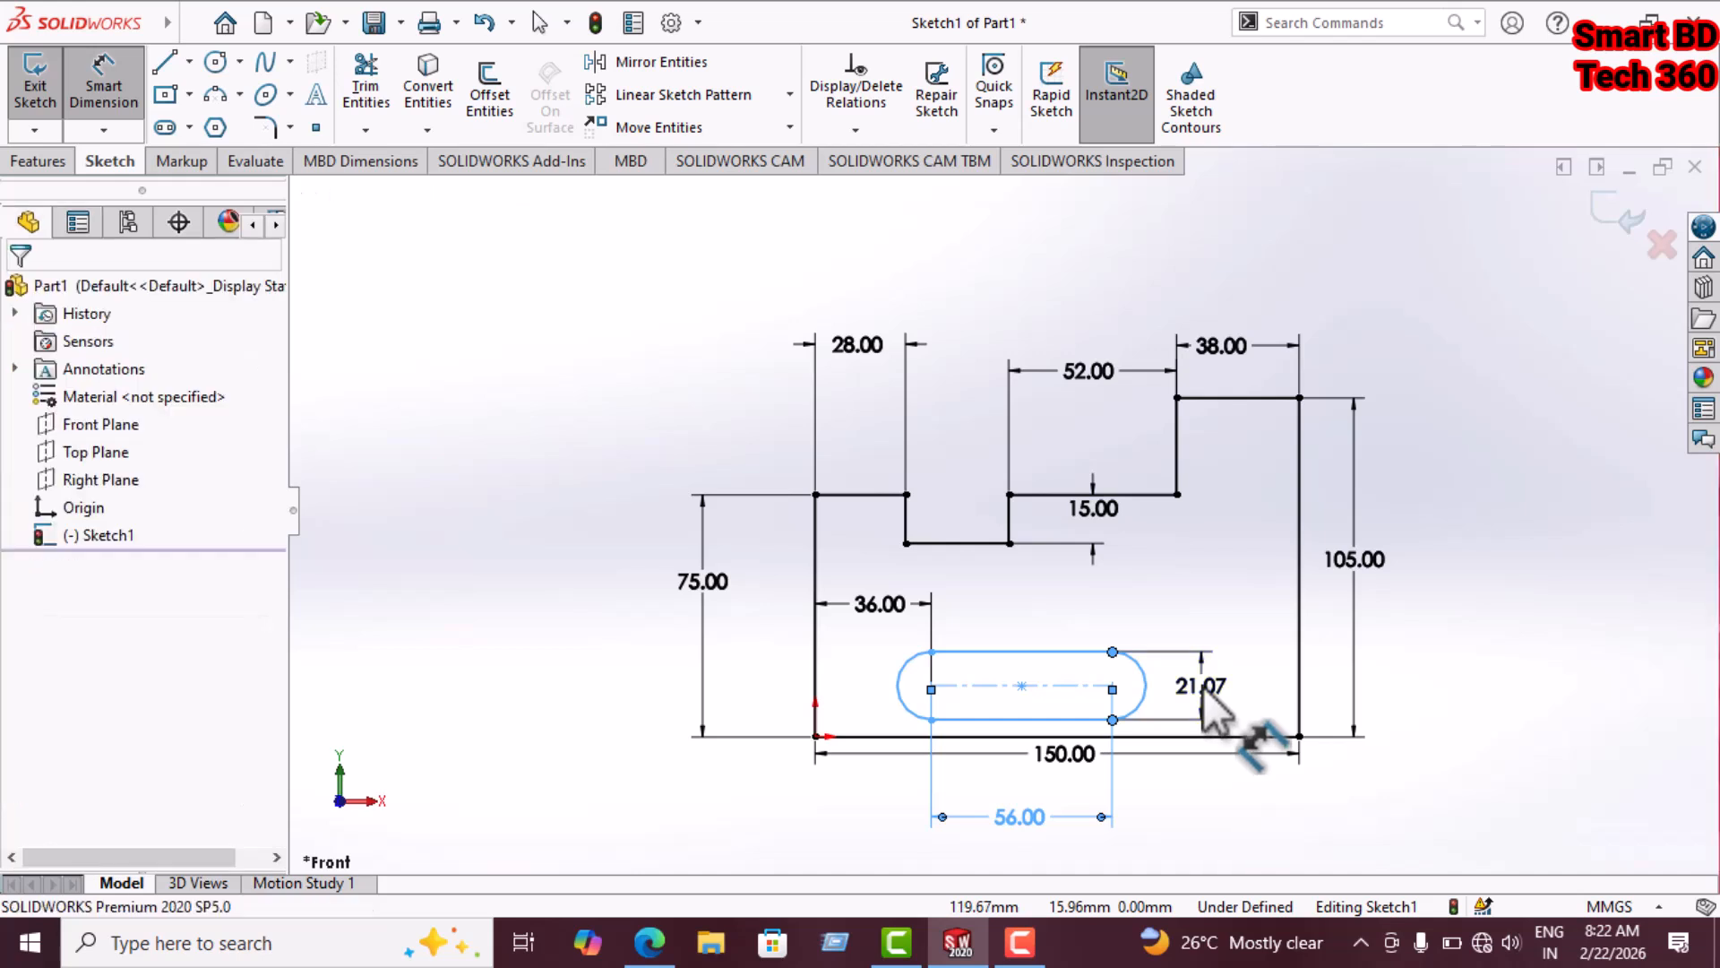
pyautogui.write('20')
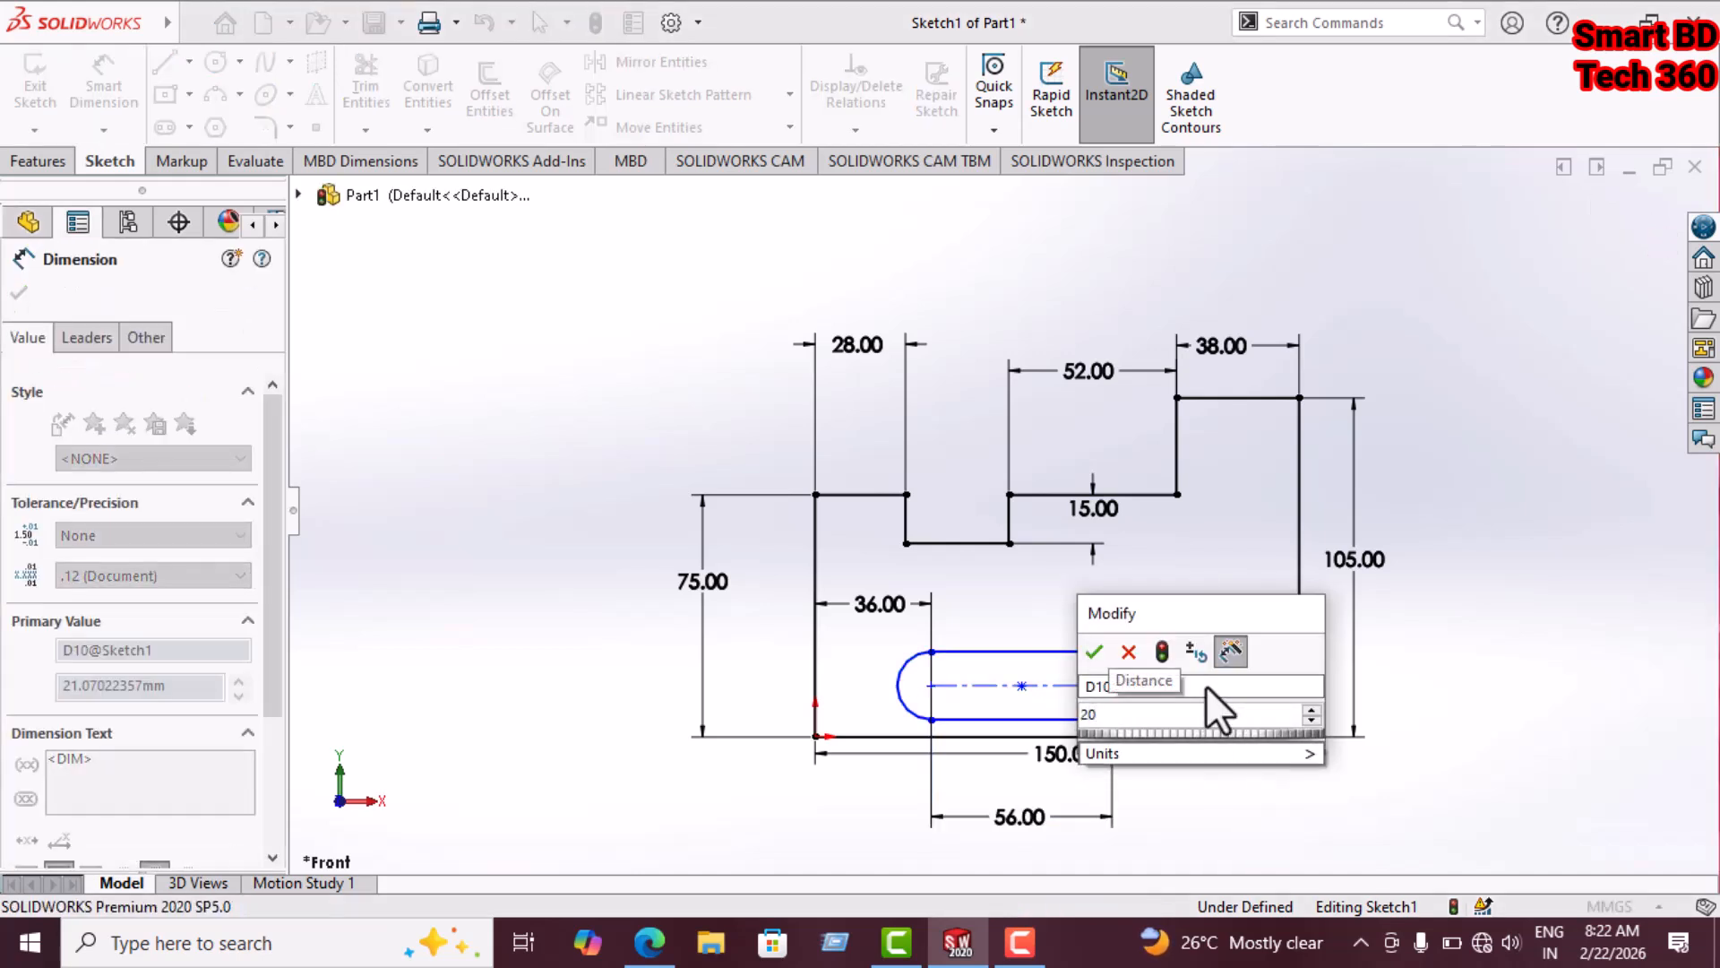
pyautogui.press('Return')
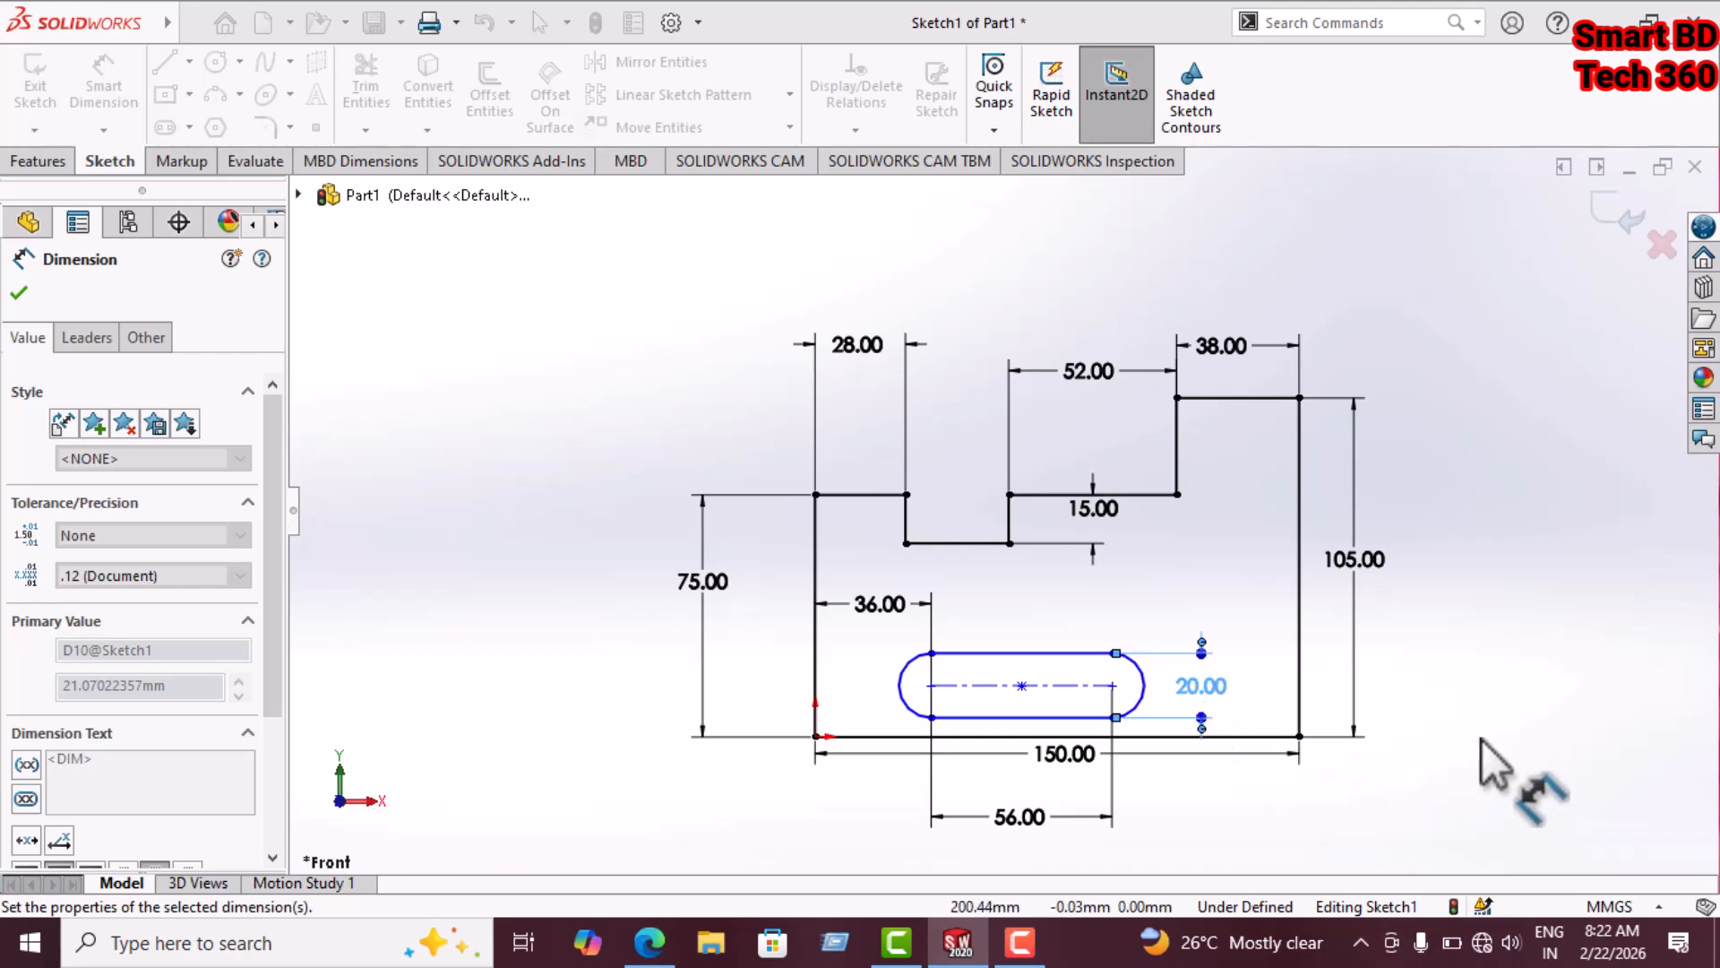
# Dimension the vertical distance from the origin to the slot's midpoint at 22 mm, placed beside the profile's left edge
pyautogui.click(1480, 739)
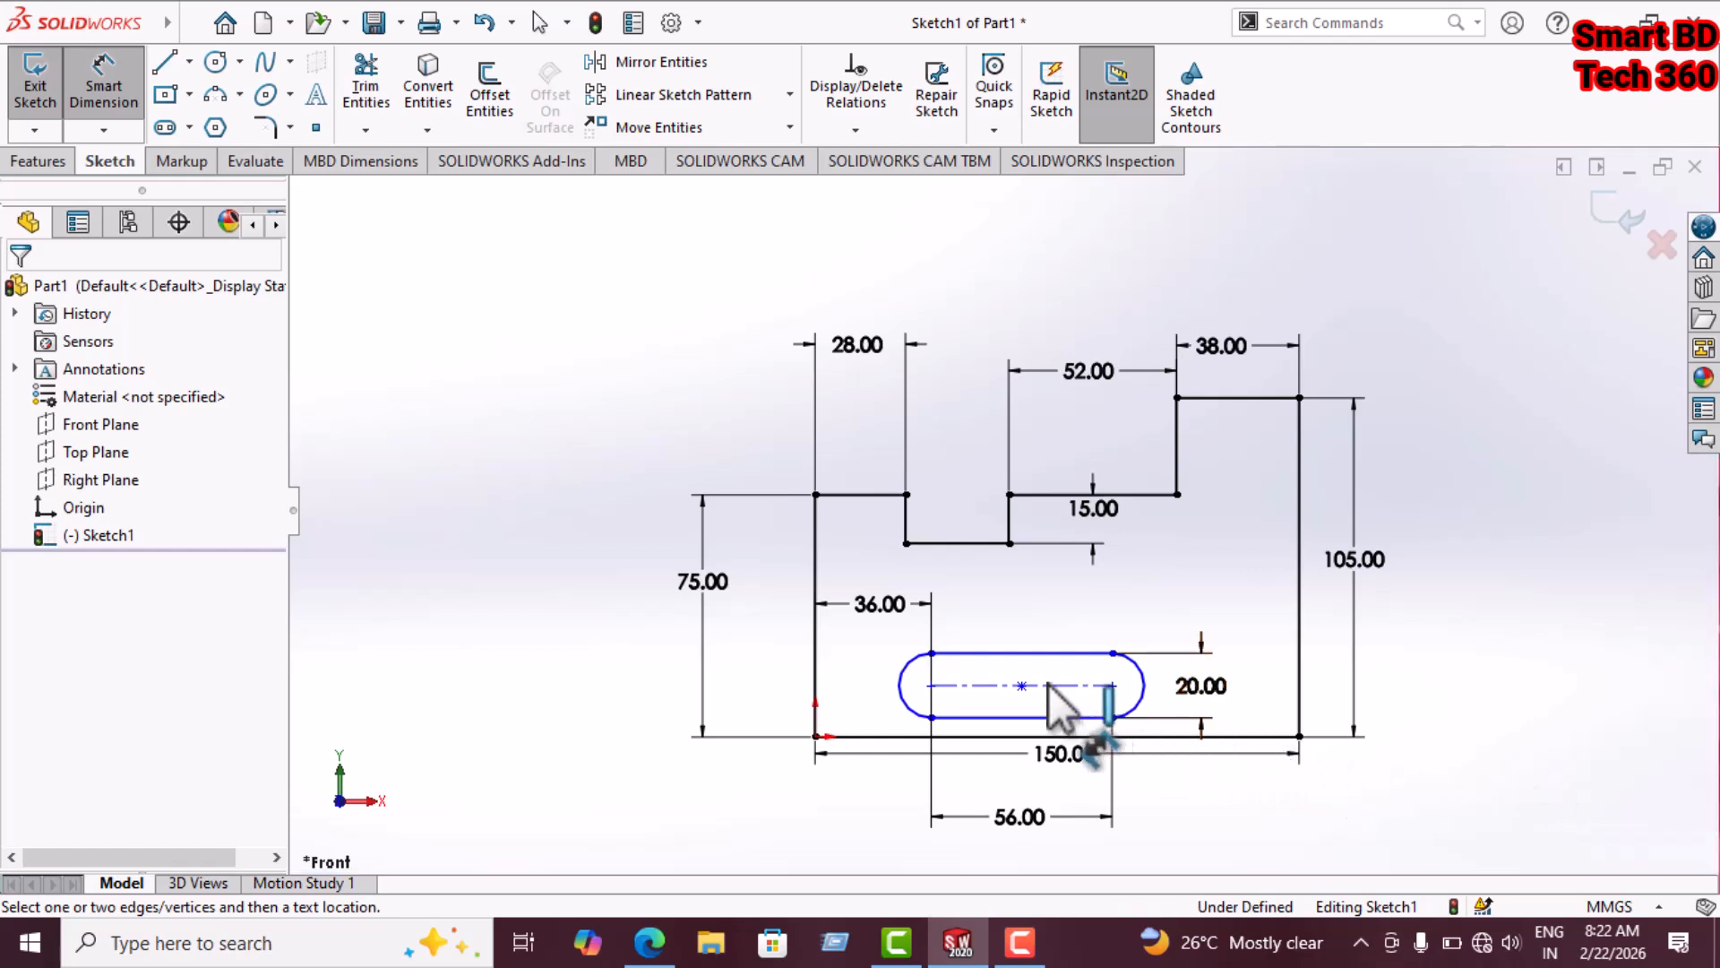
pyautogui.click(1021, 686)
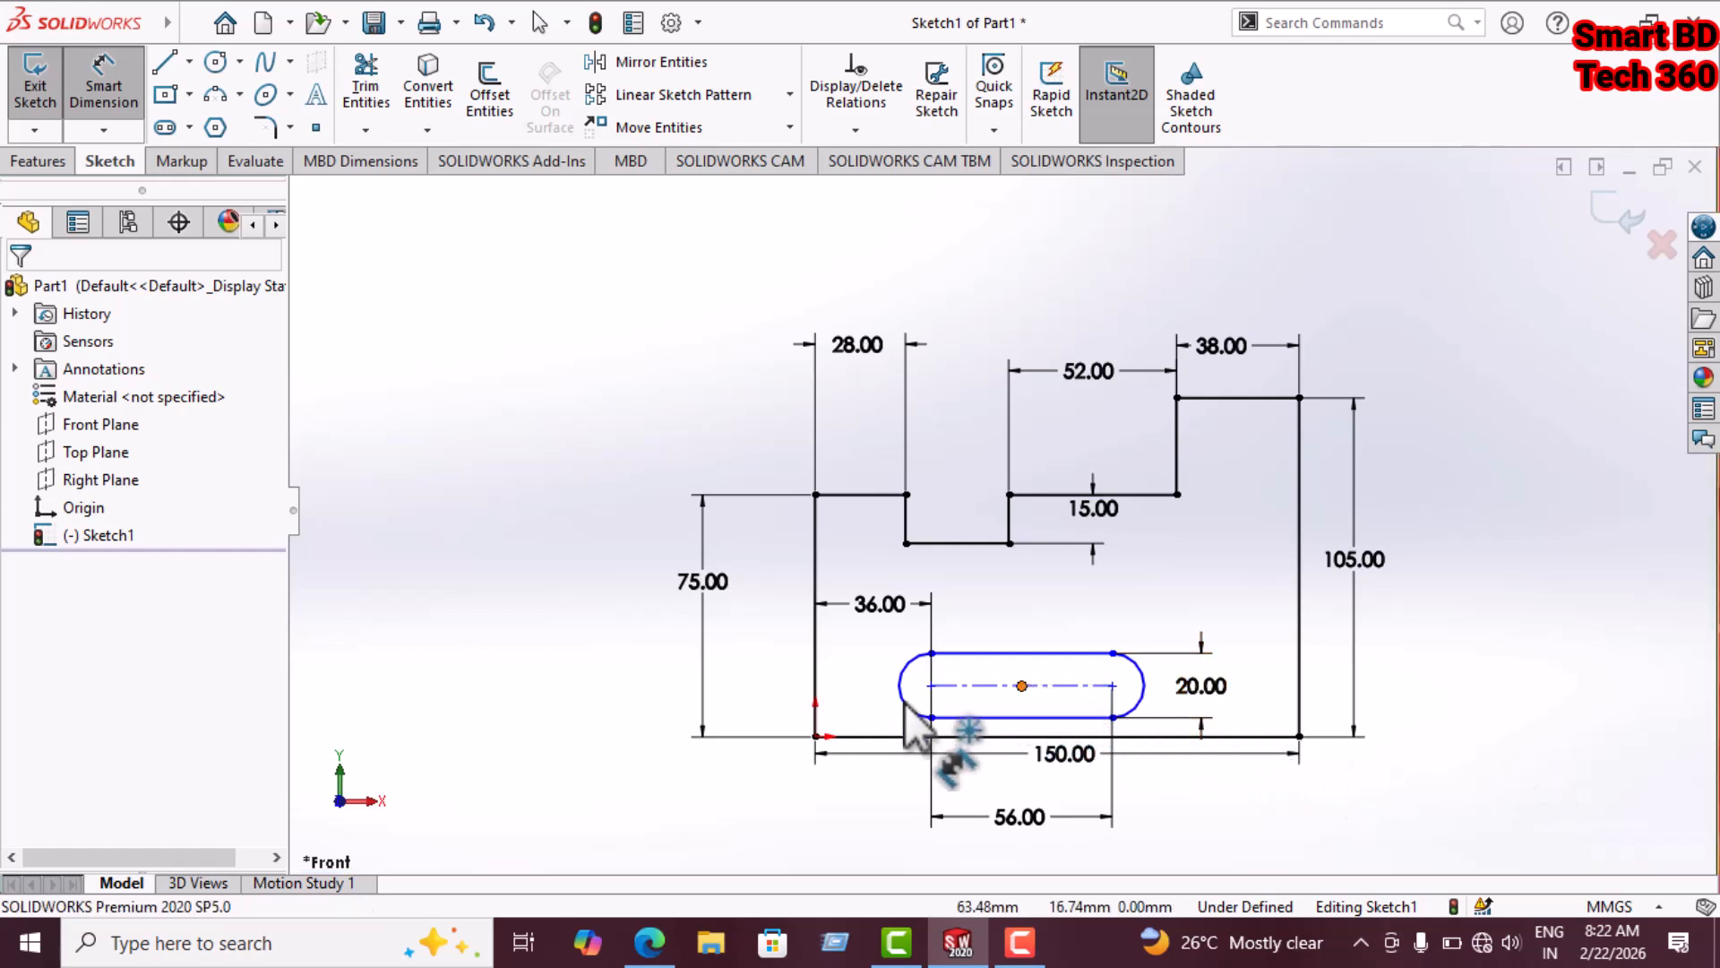
pyautogui.click(816, 736)
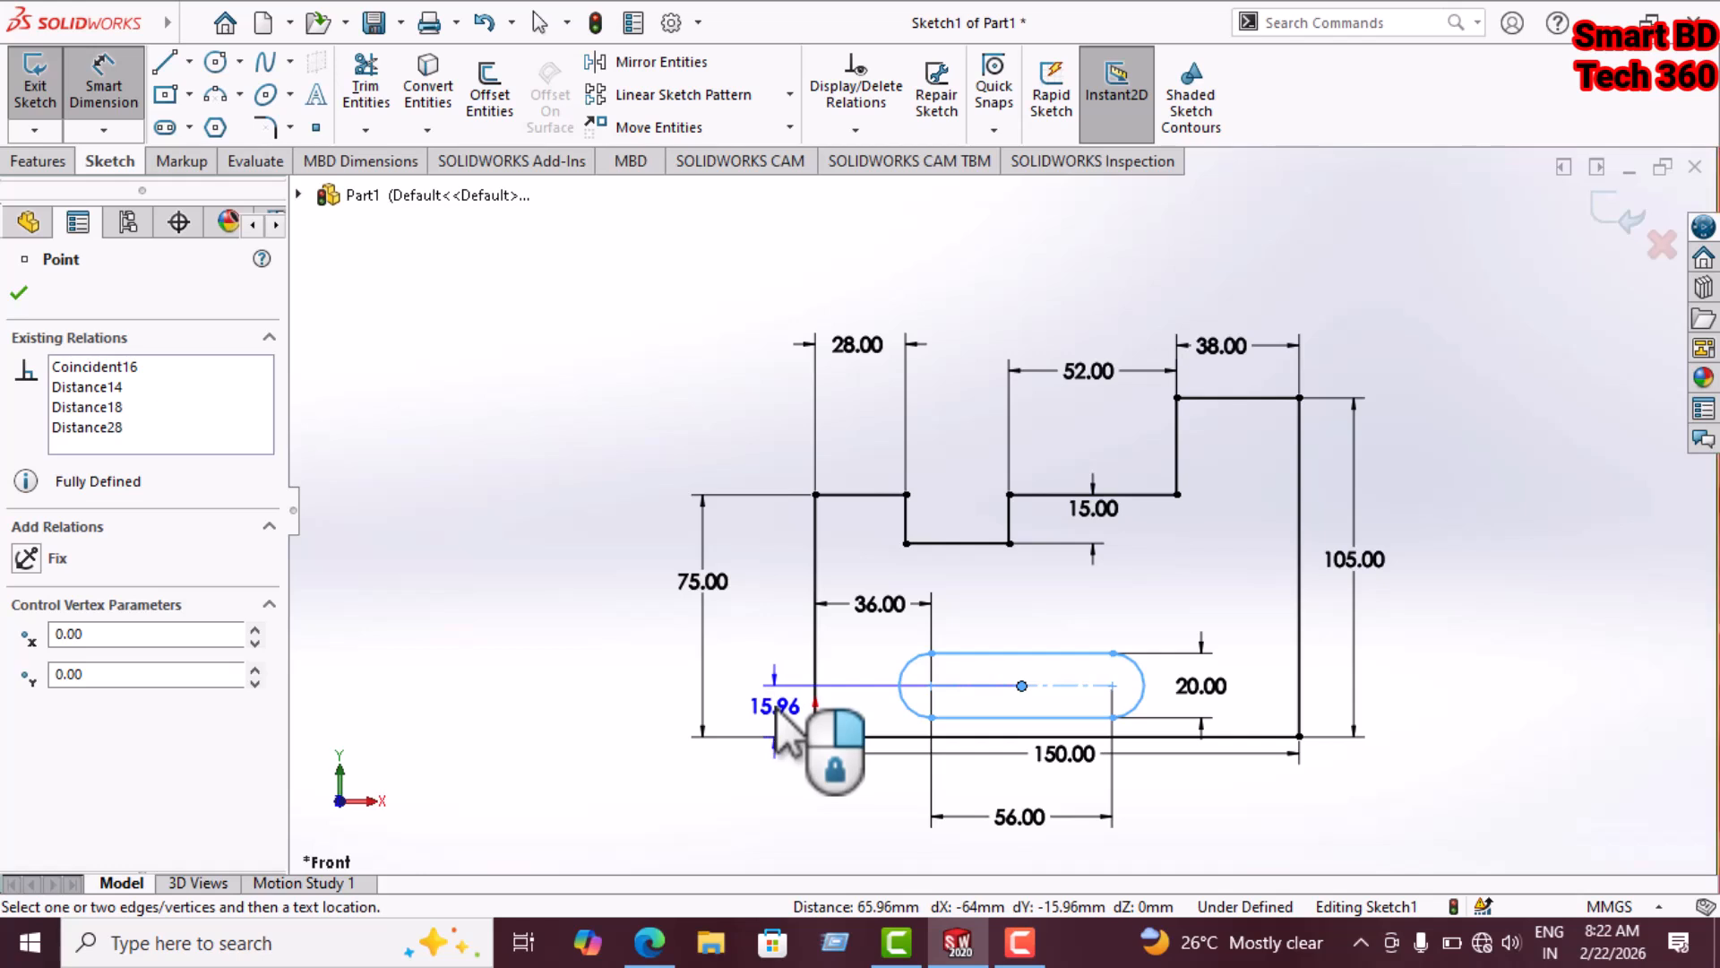
pyautogui.click(776, 707)
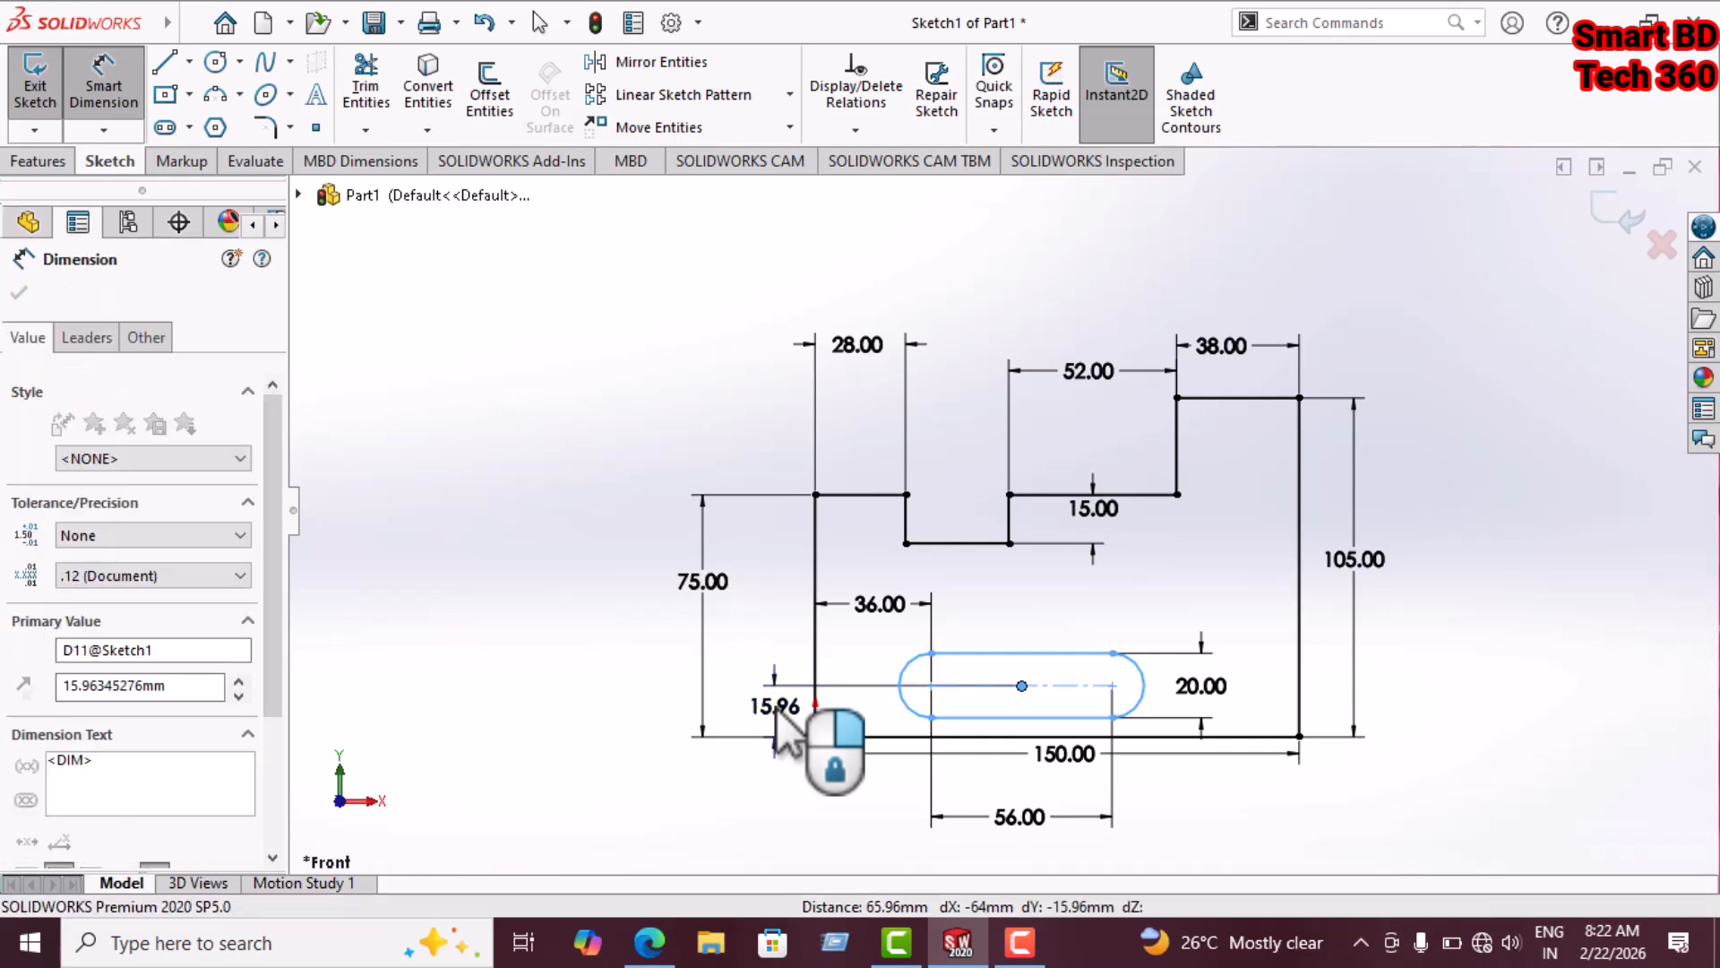
pyautogui.write('22')
pyautogui.press('Return')
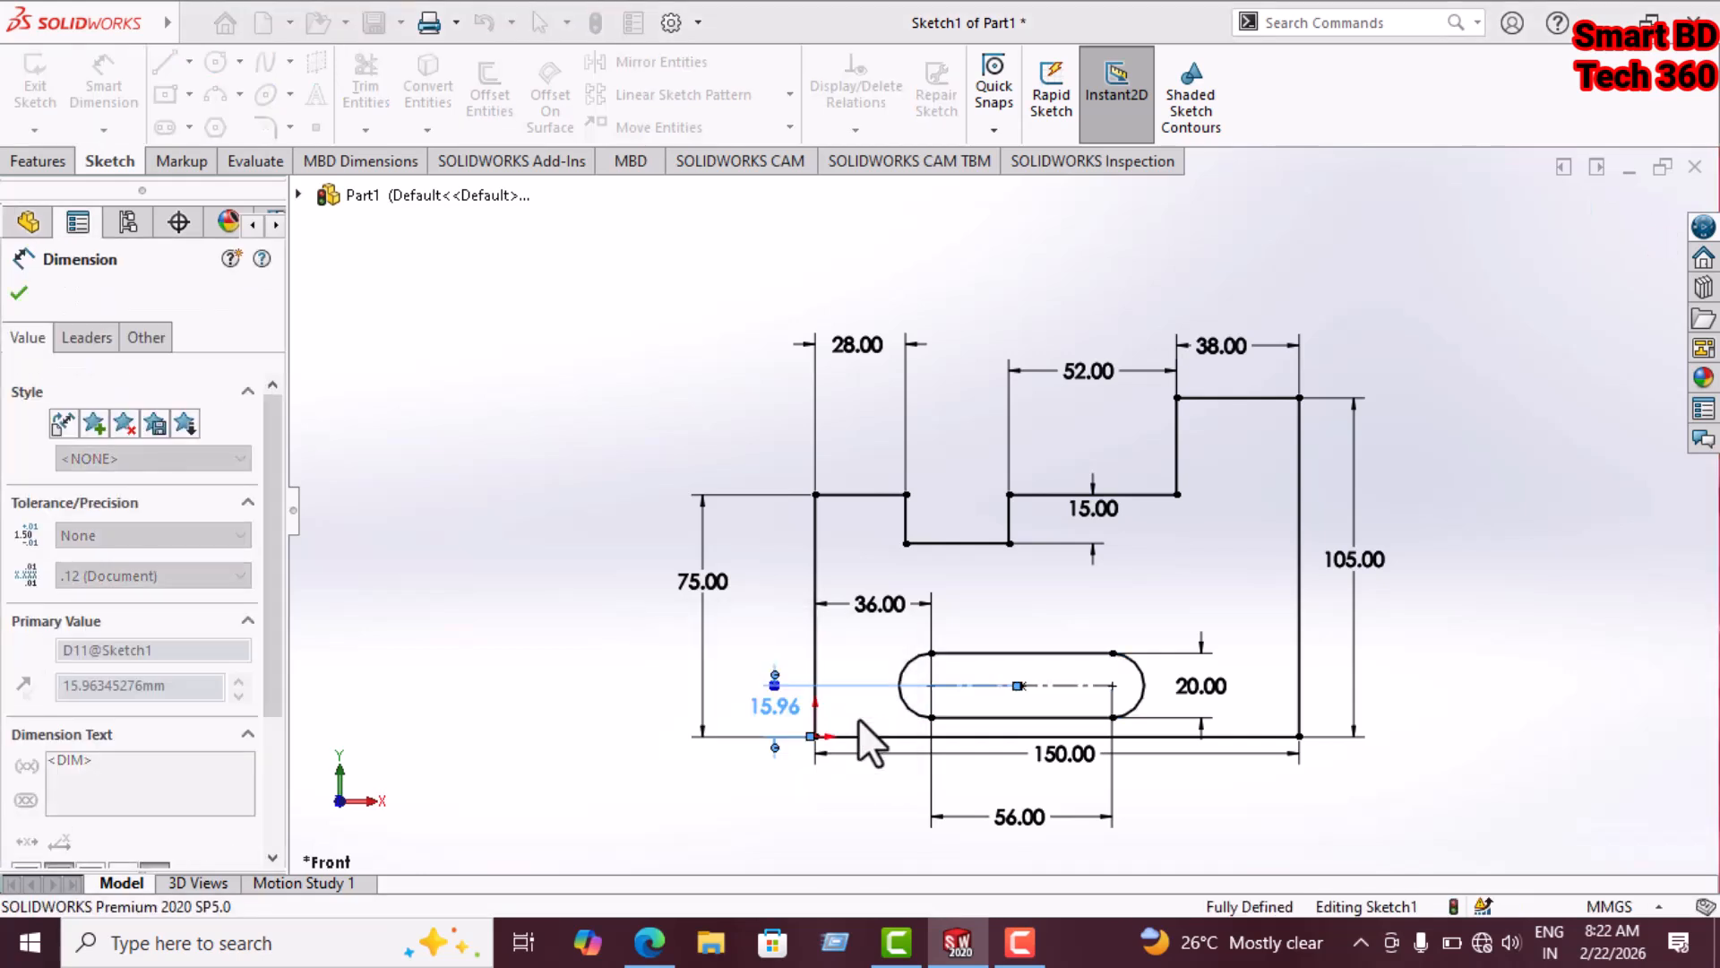
pyautogui.click(1542, 702)
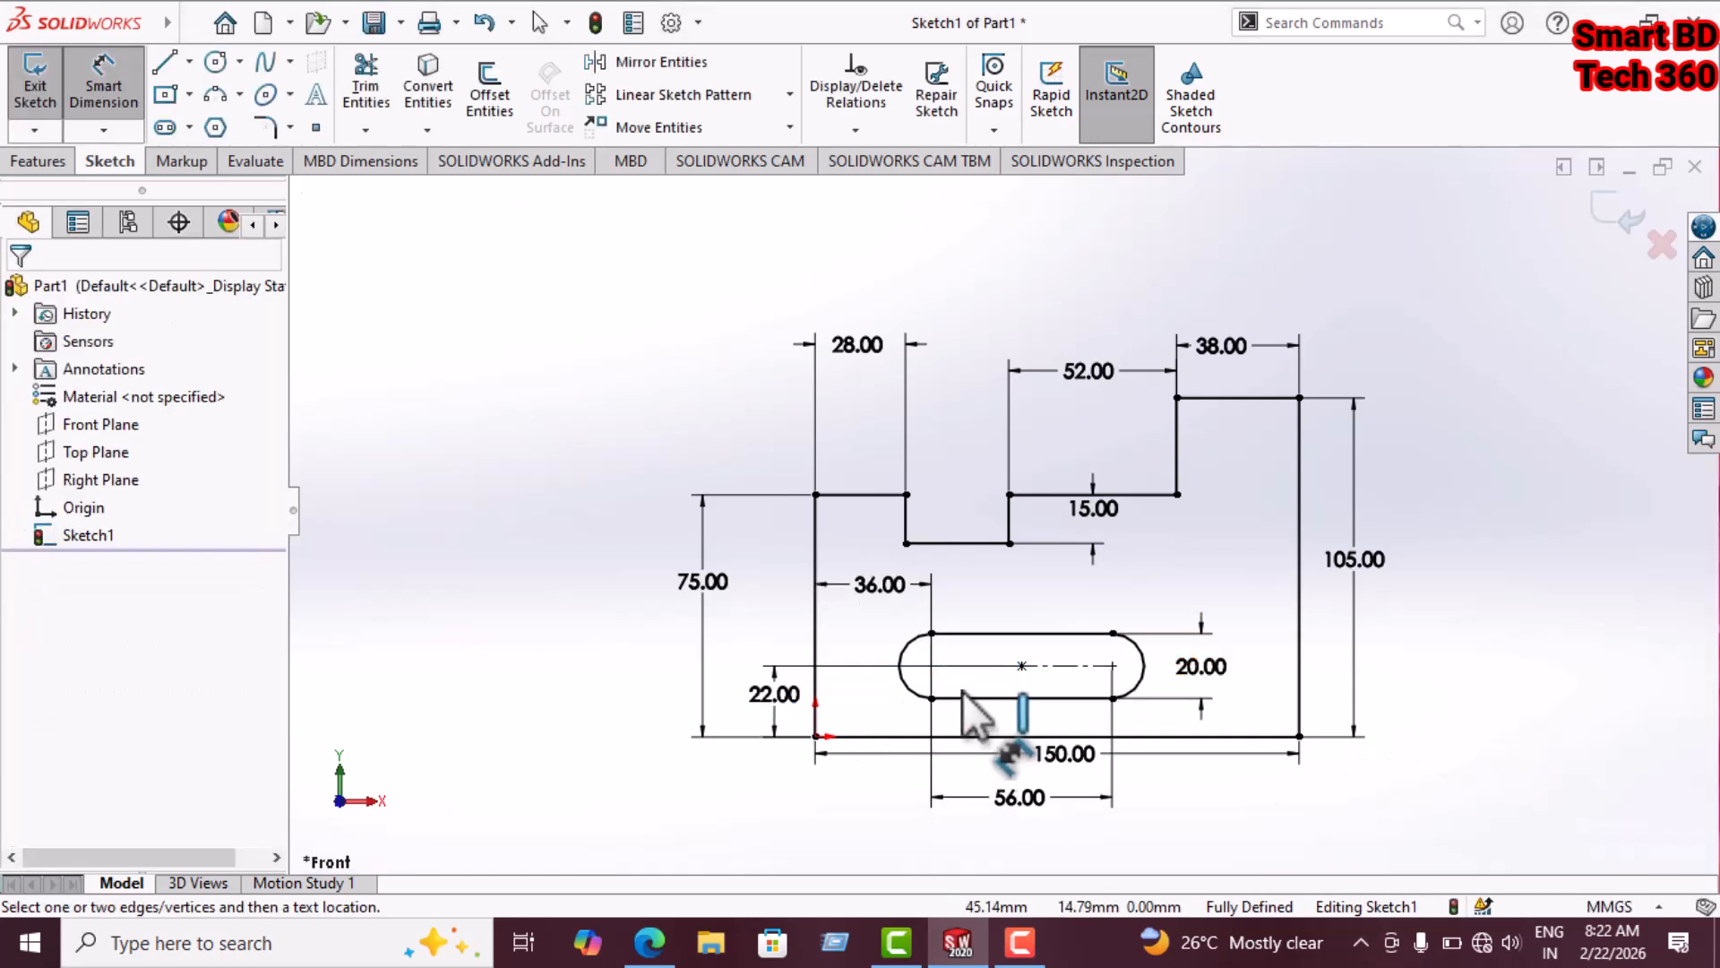
# Consult the Practice-08 PDF drawing and sketch a circle about 25 mm in diameter below the raised right portion, level with the notch floor
pyautogui.click(650, 940)
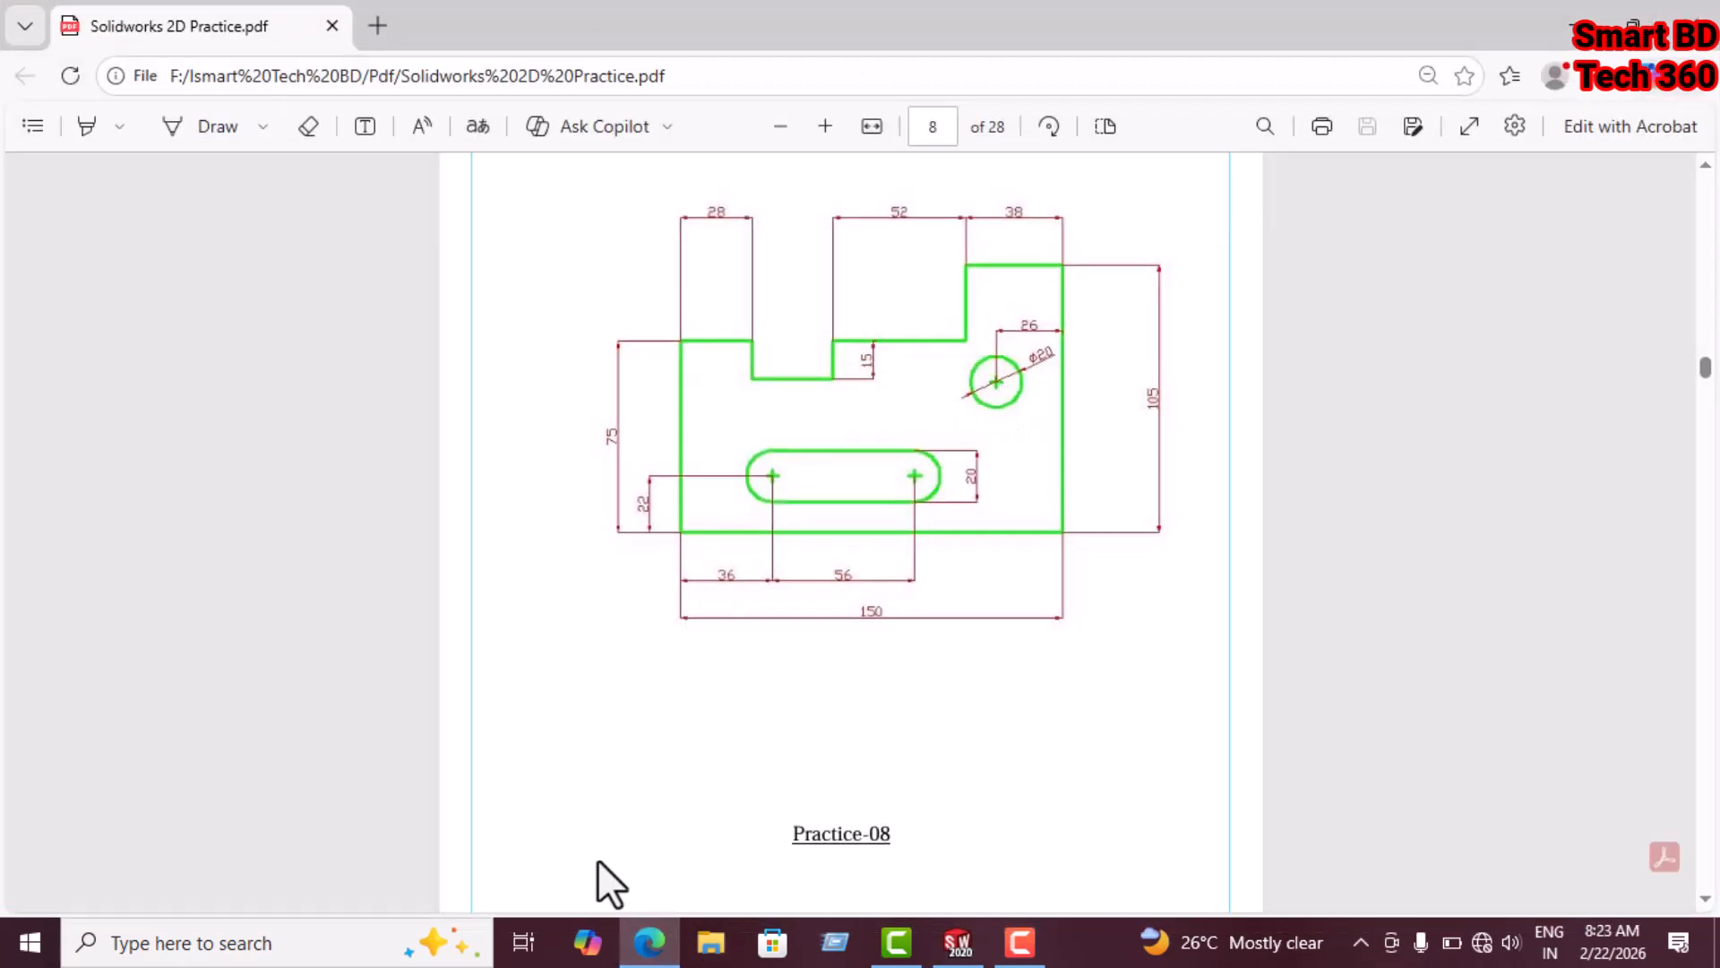
pyautogui.click(649, 940)
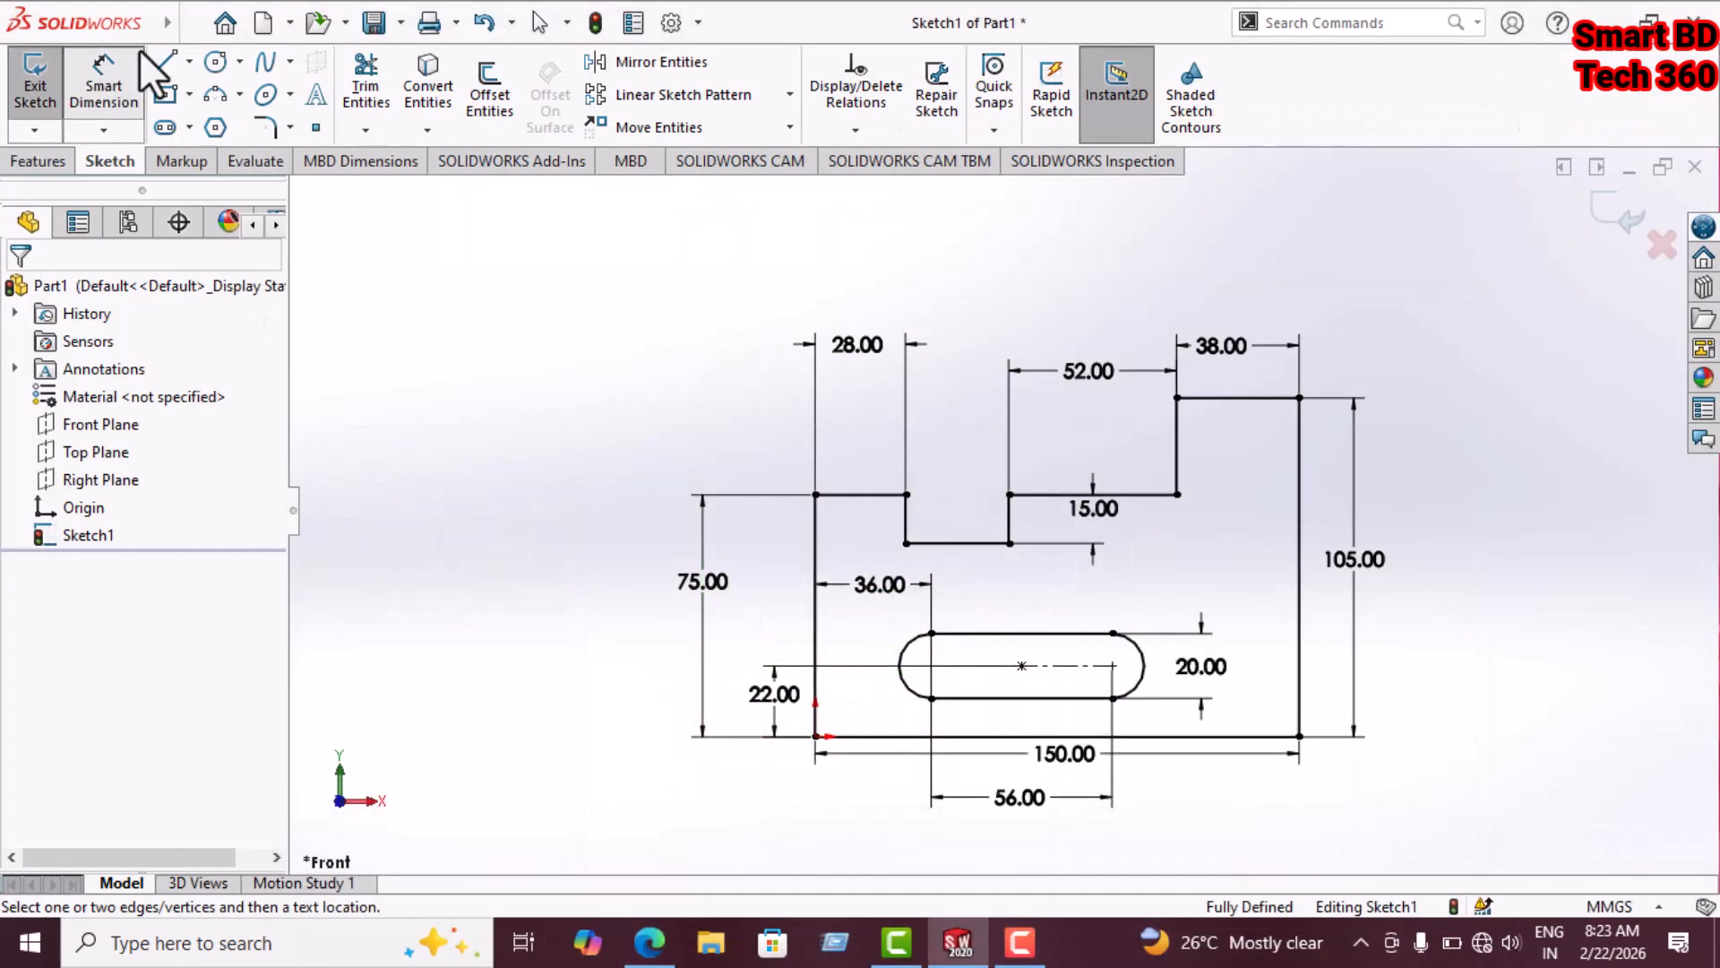
pyautogui.click(216, 62)
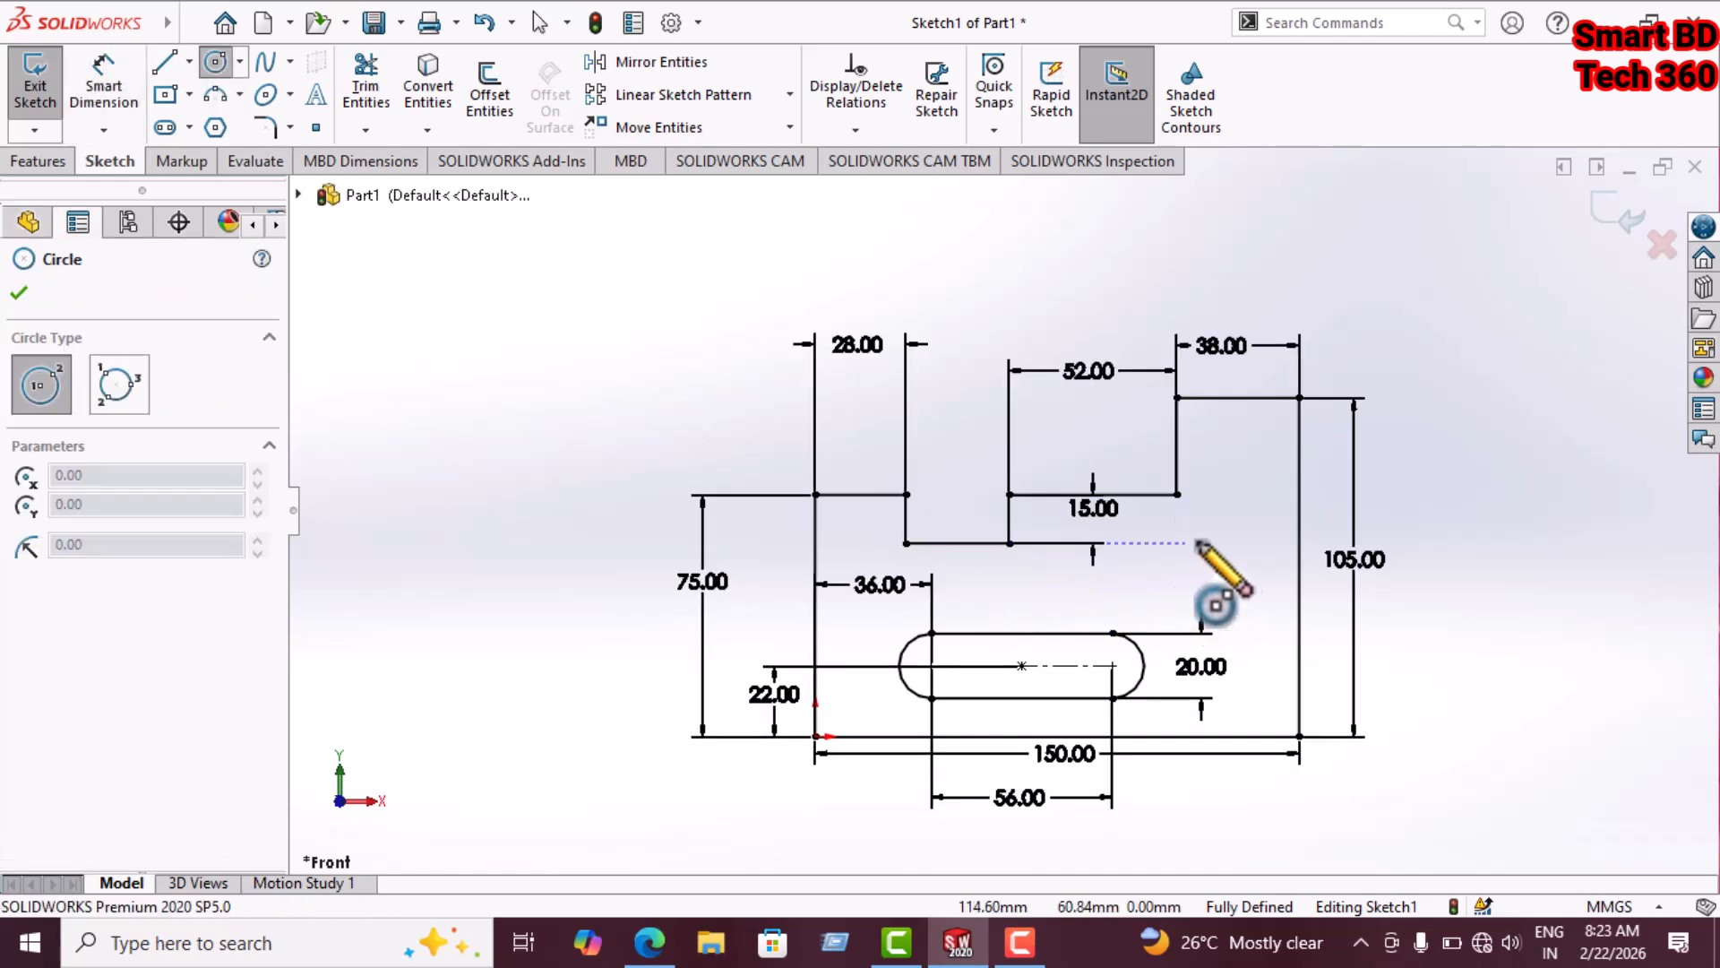
pyautogui.click(1232, 544)
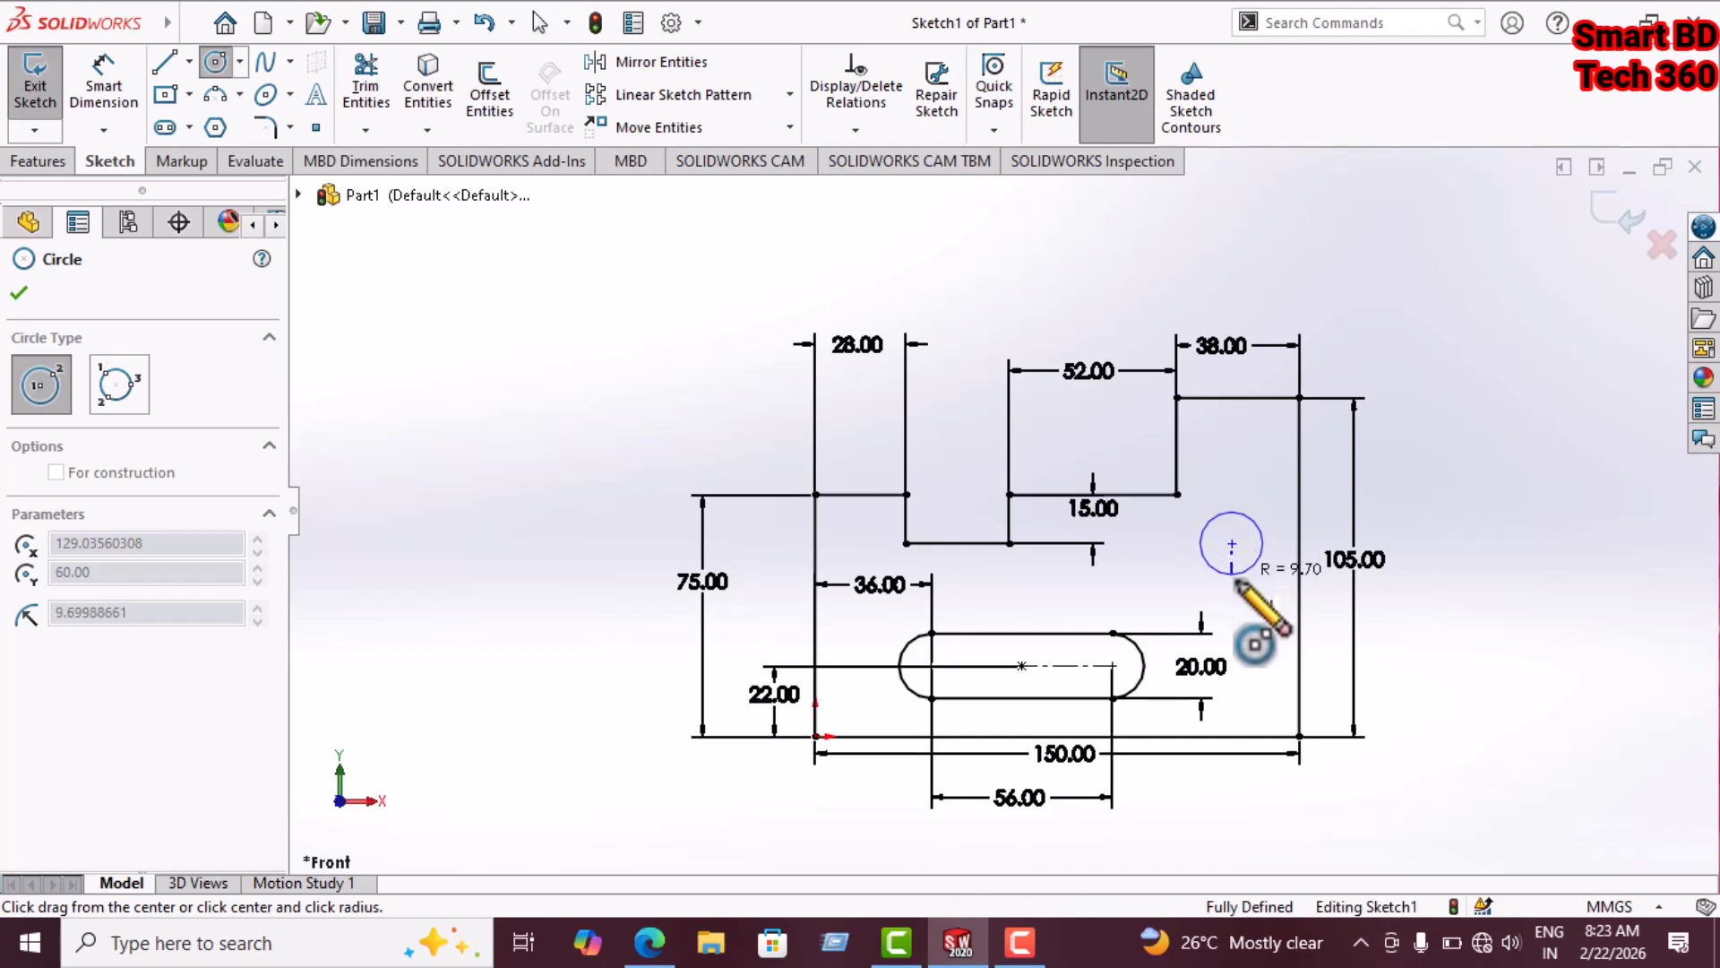
pyautogui.click(1241, 582)
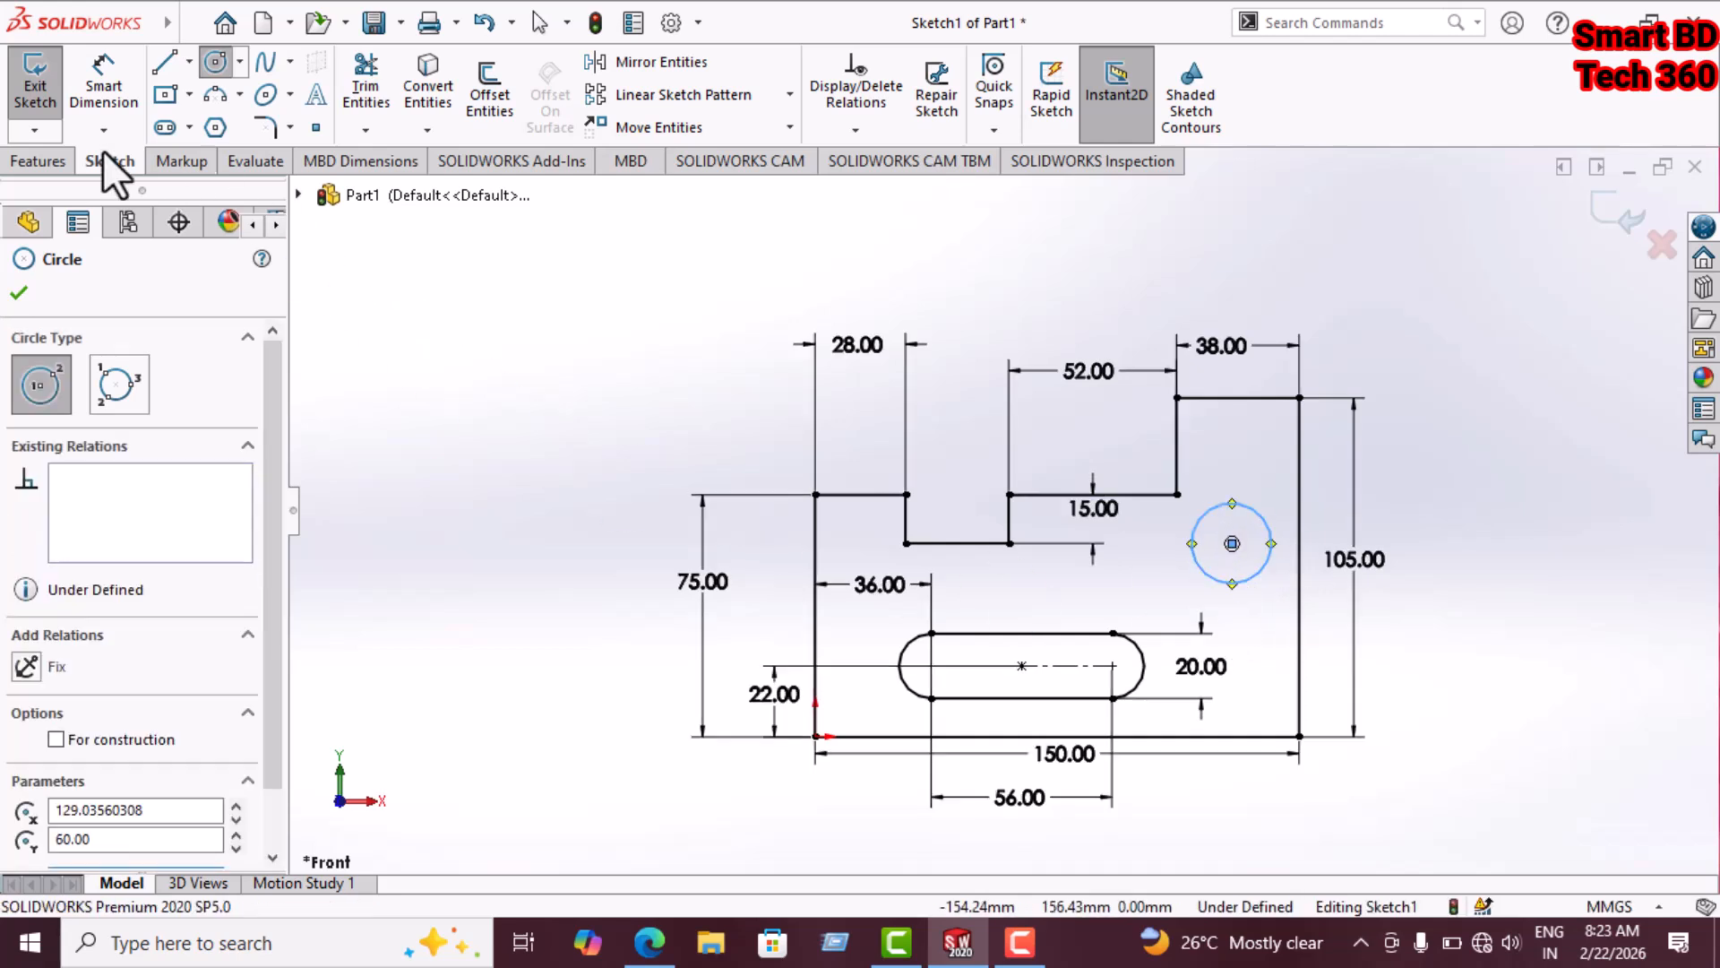
# Dimension the circle's diameter at 20 mm
pyautogui.click(103, 85)
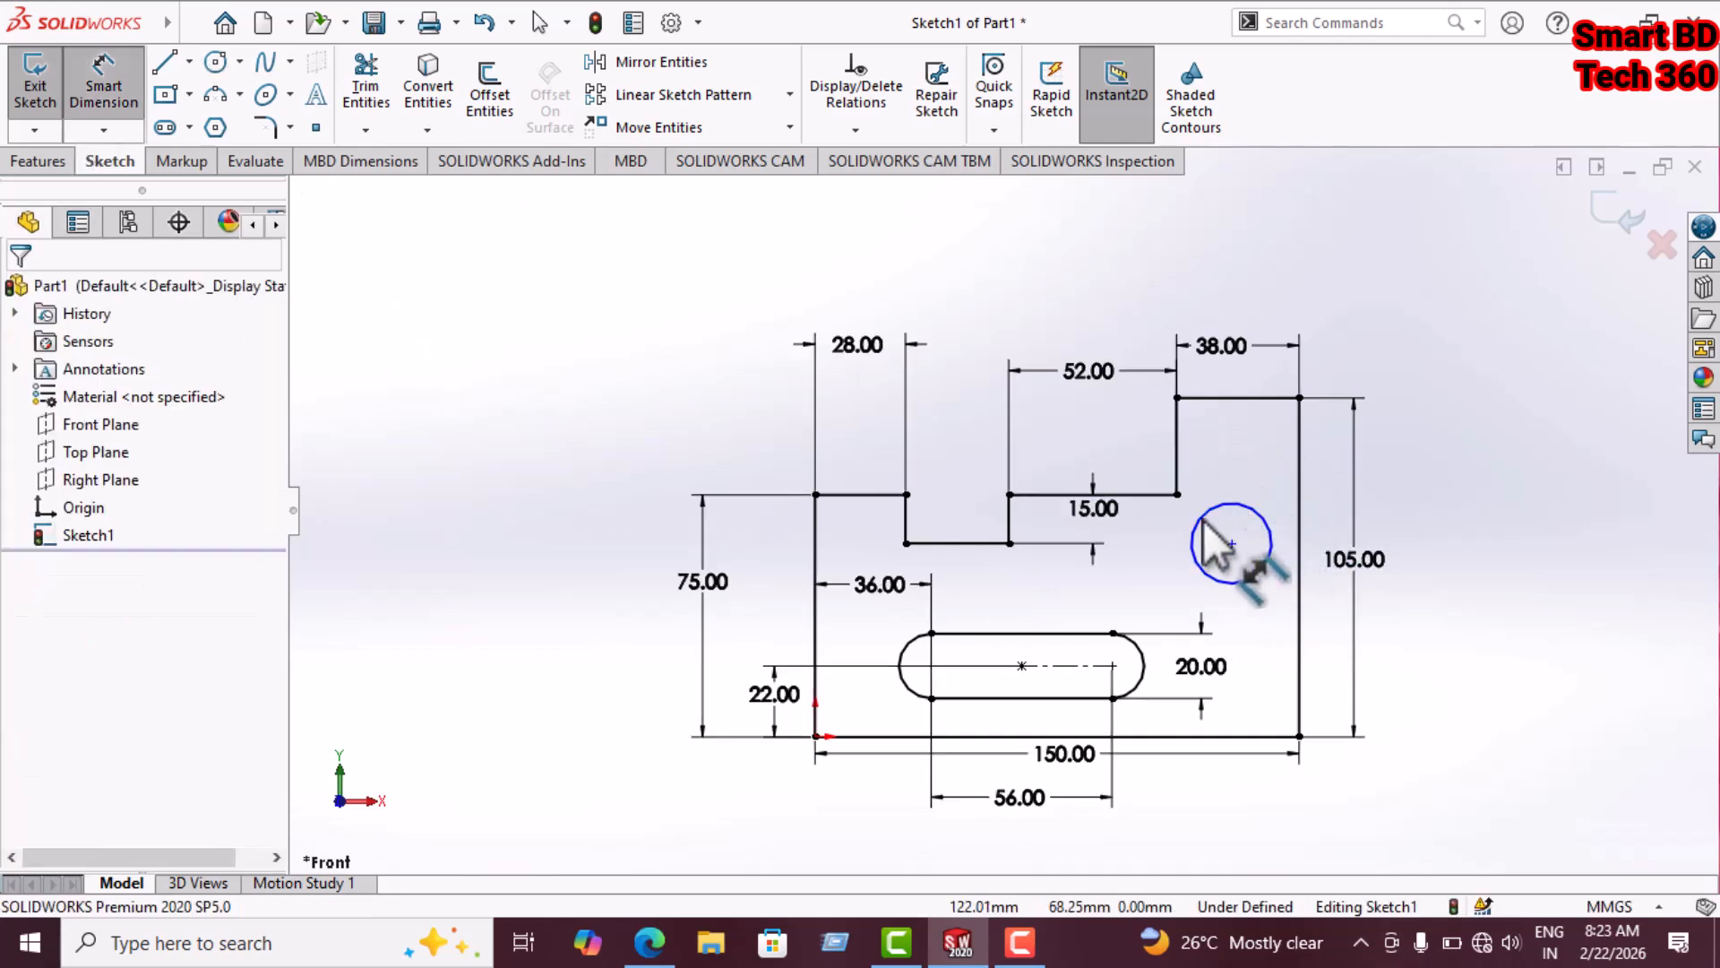
pyautogui.click(1194, 560)
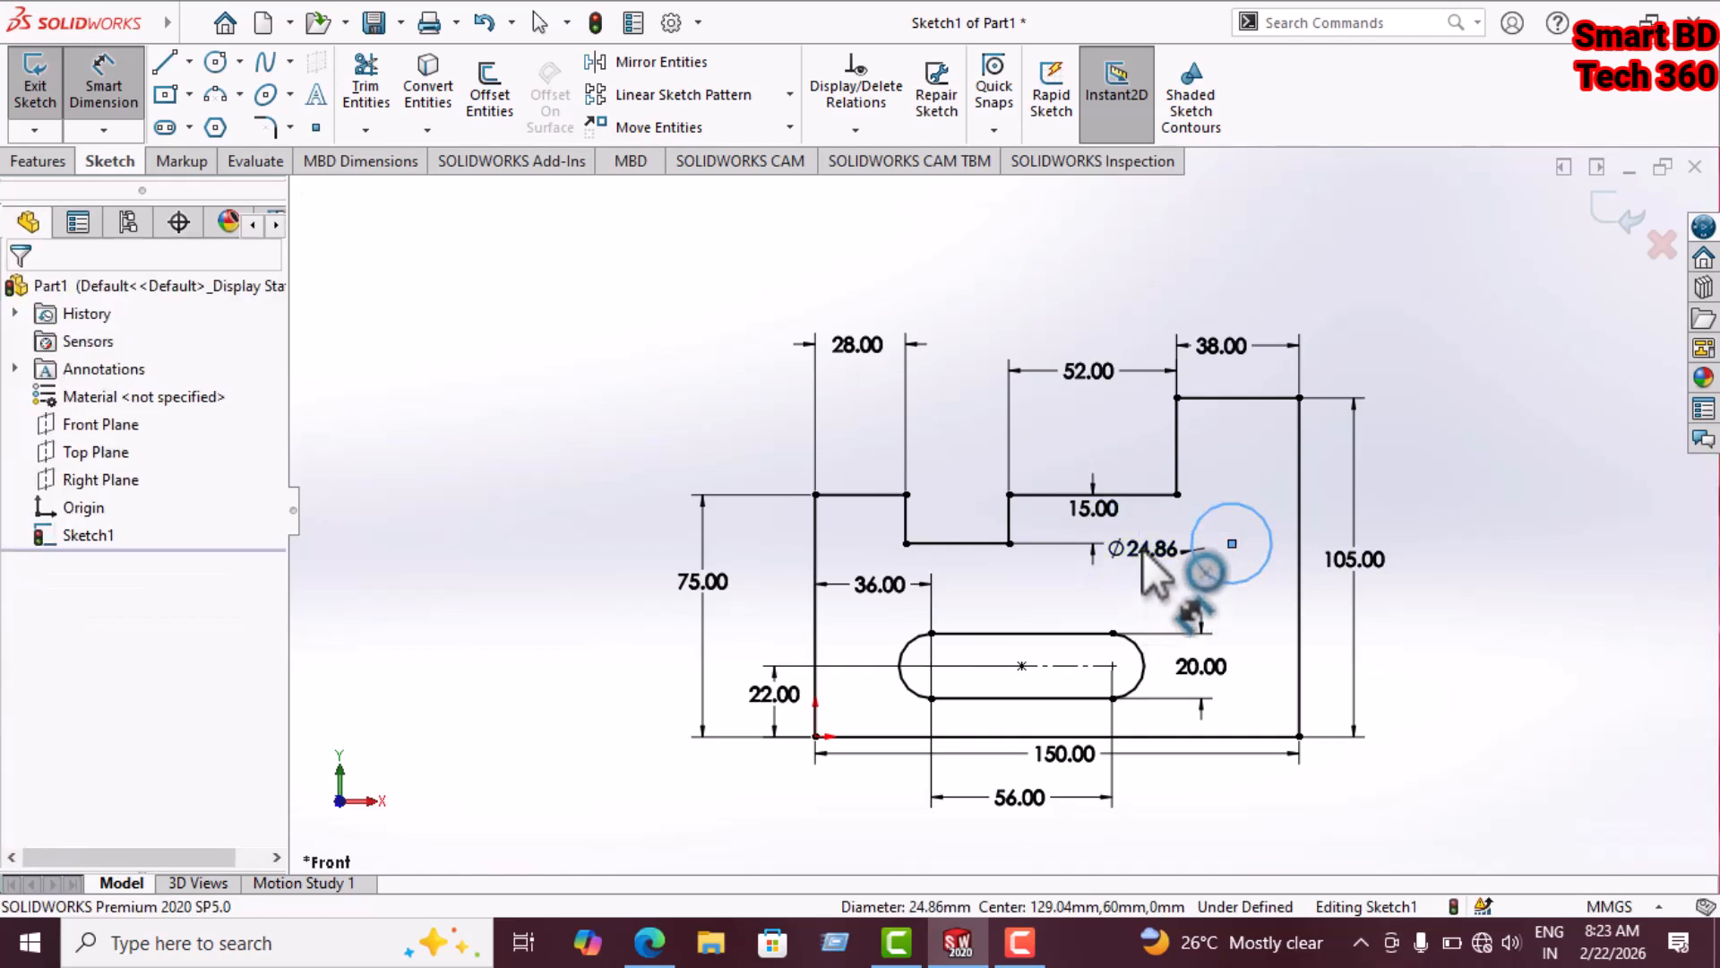
pyautogui.click(1143, 548)
pyautogui.write('20')
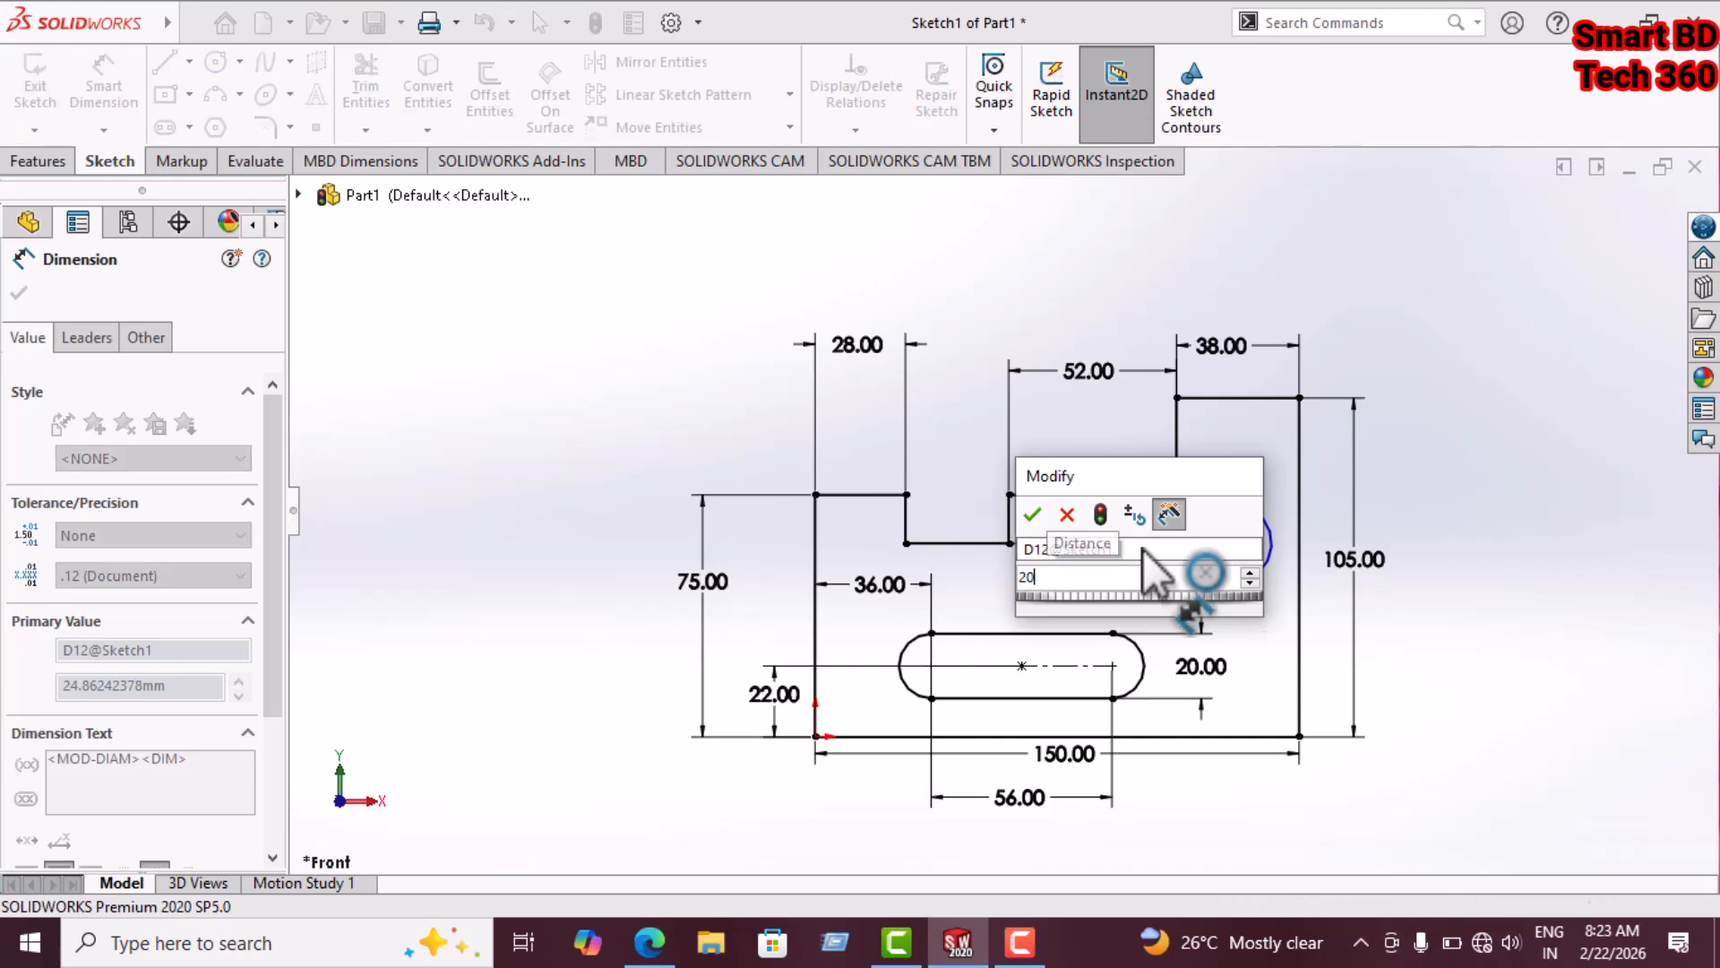
pyautogui.press('Return')
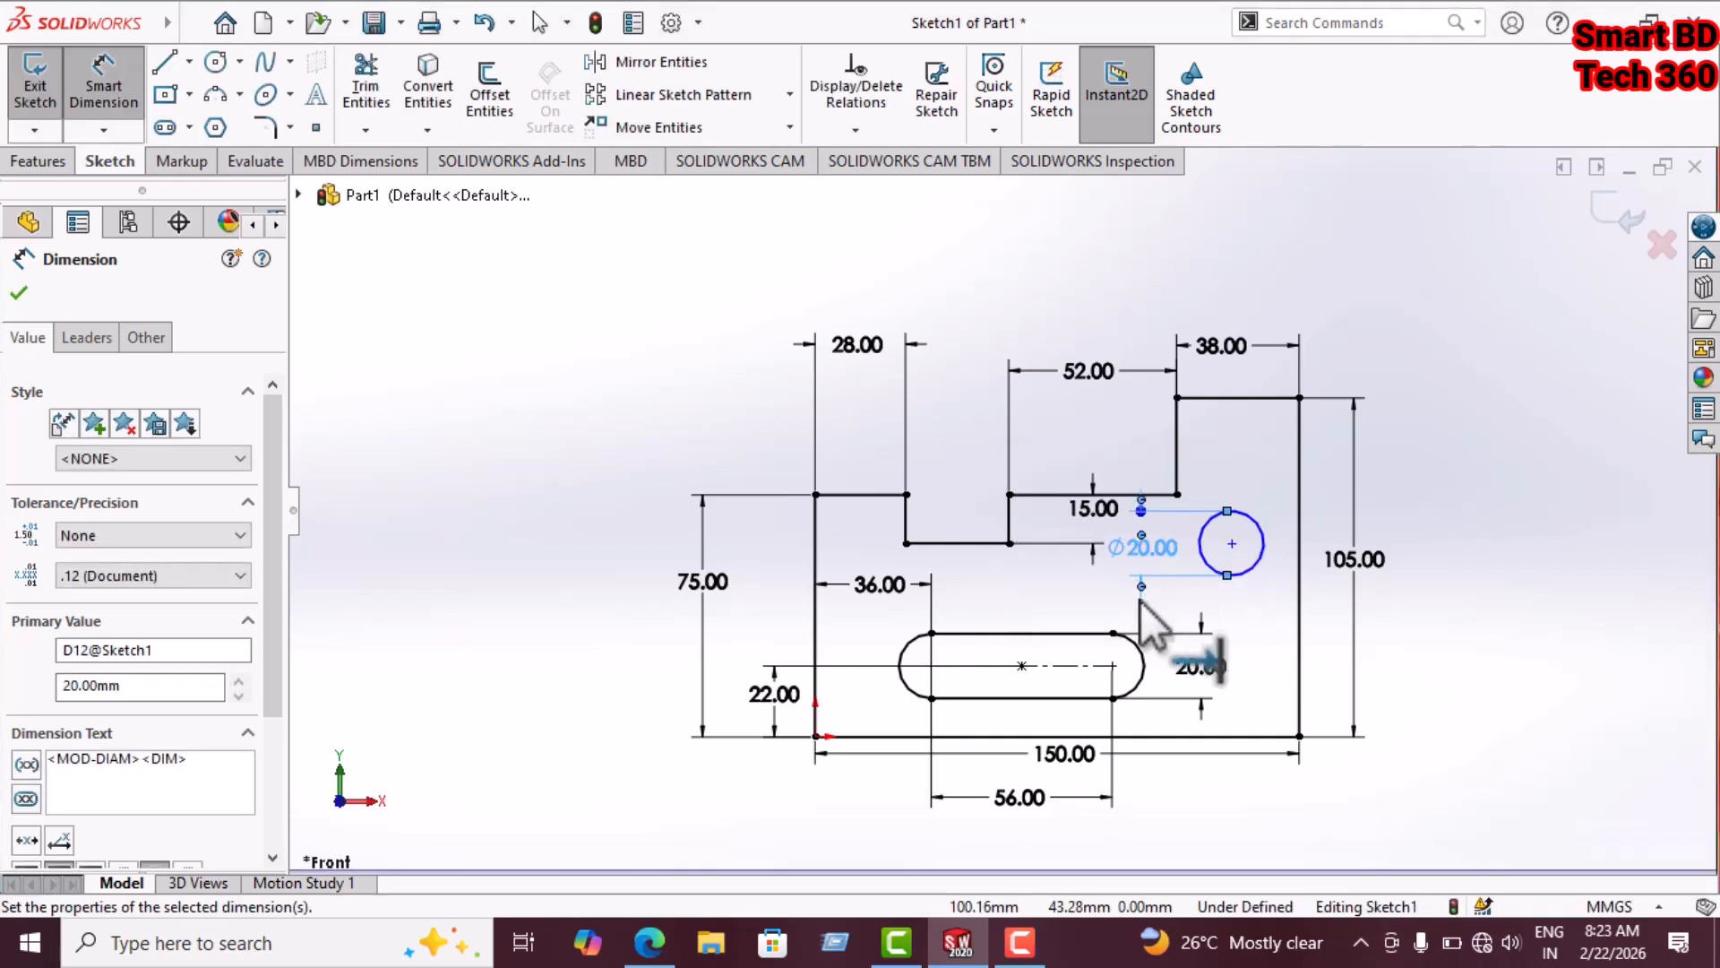
# Dimension the horizontal distance from the circle's centre to the profile's right edge at 26 mm
pyautogui.click(1232, 544)
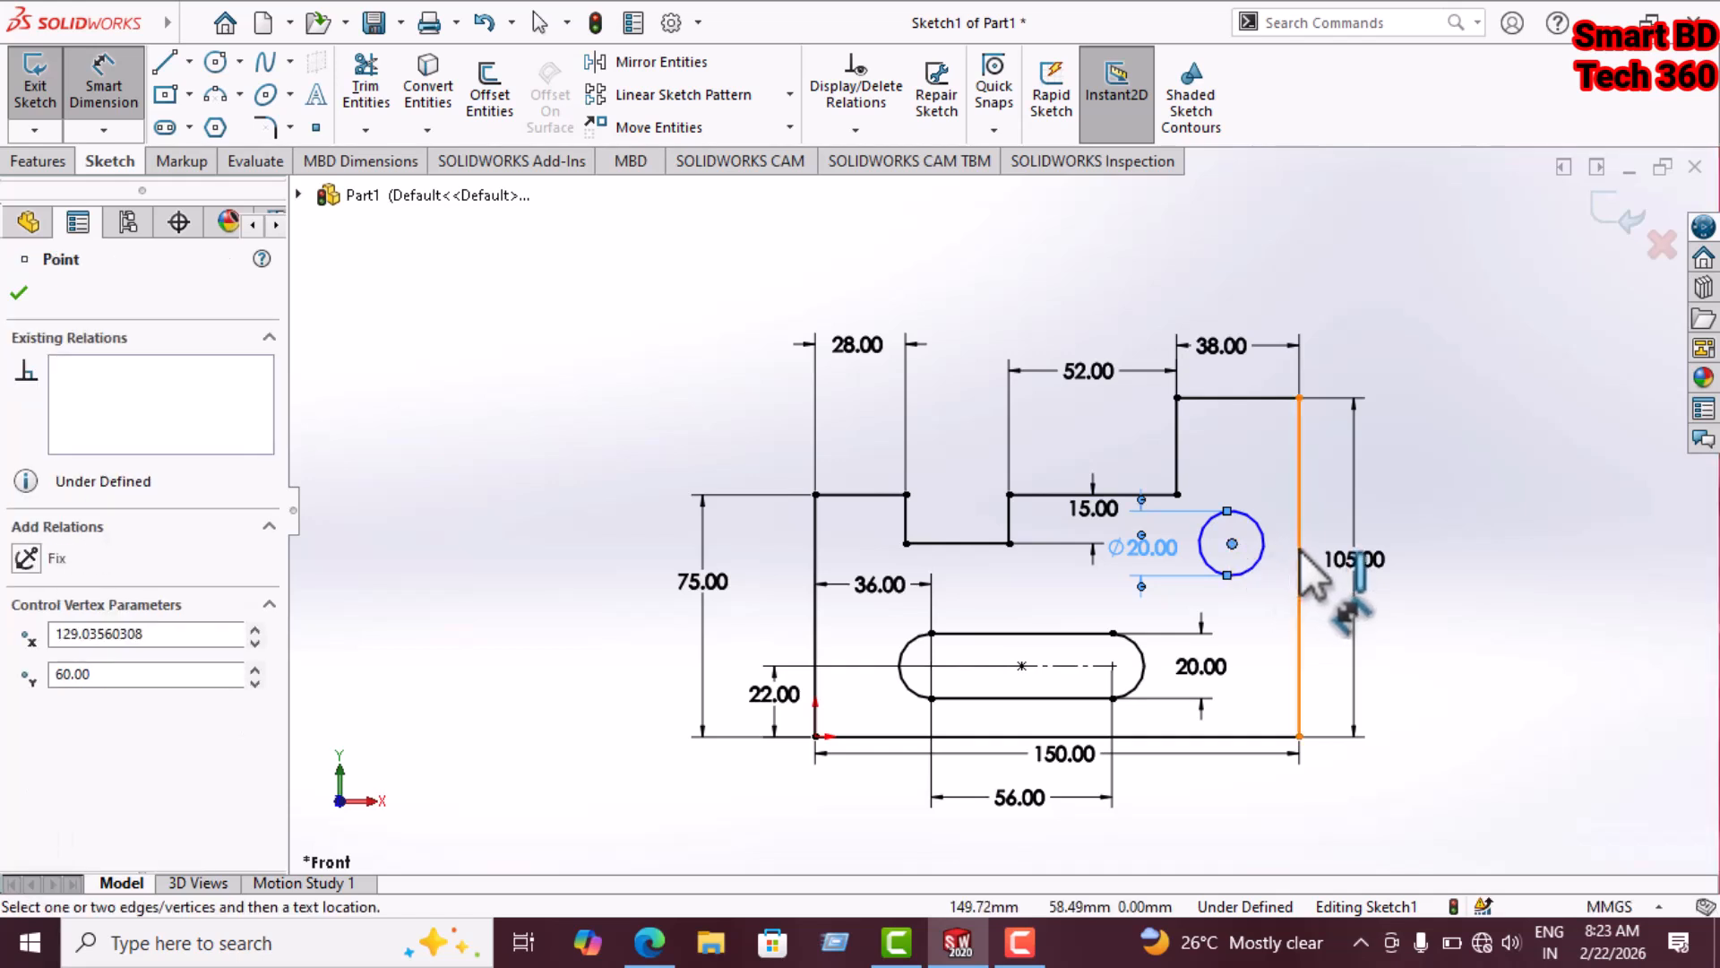
pyautogui.click(1298, 542)
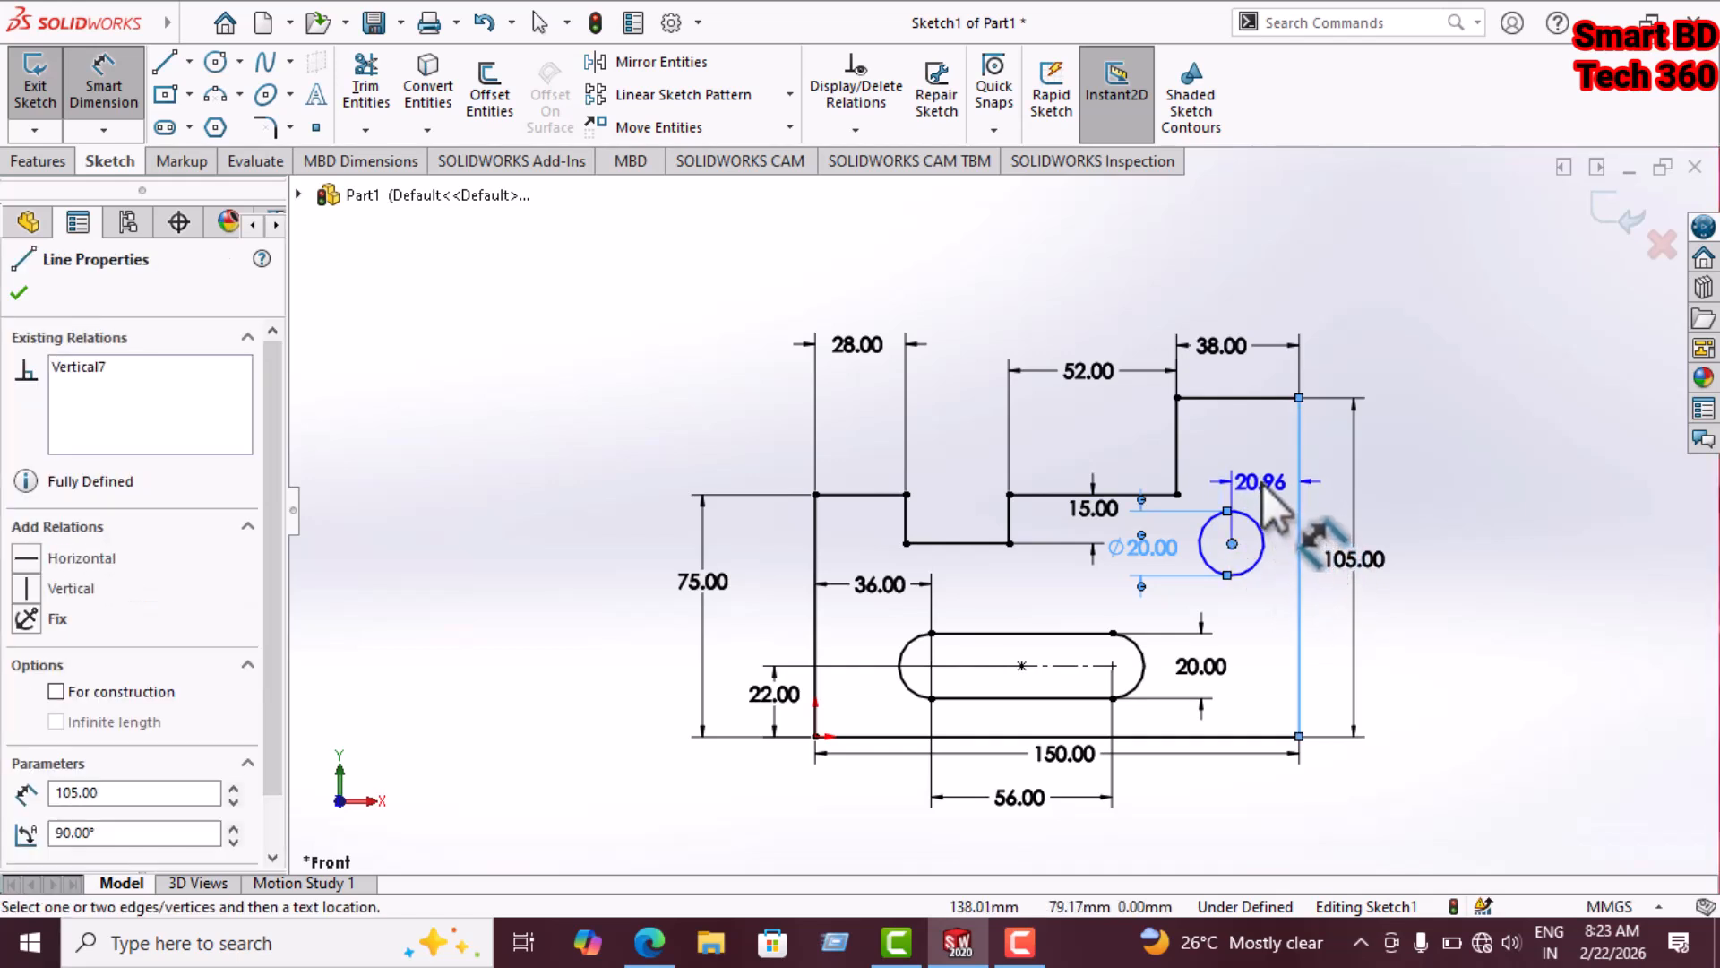
pyautogui.click(1262, 484)
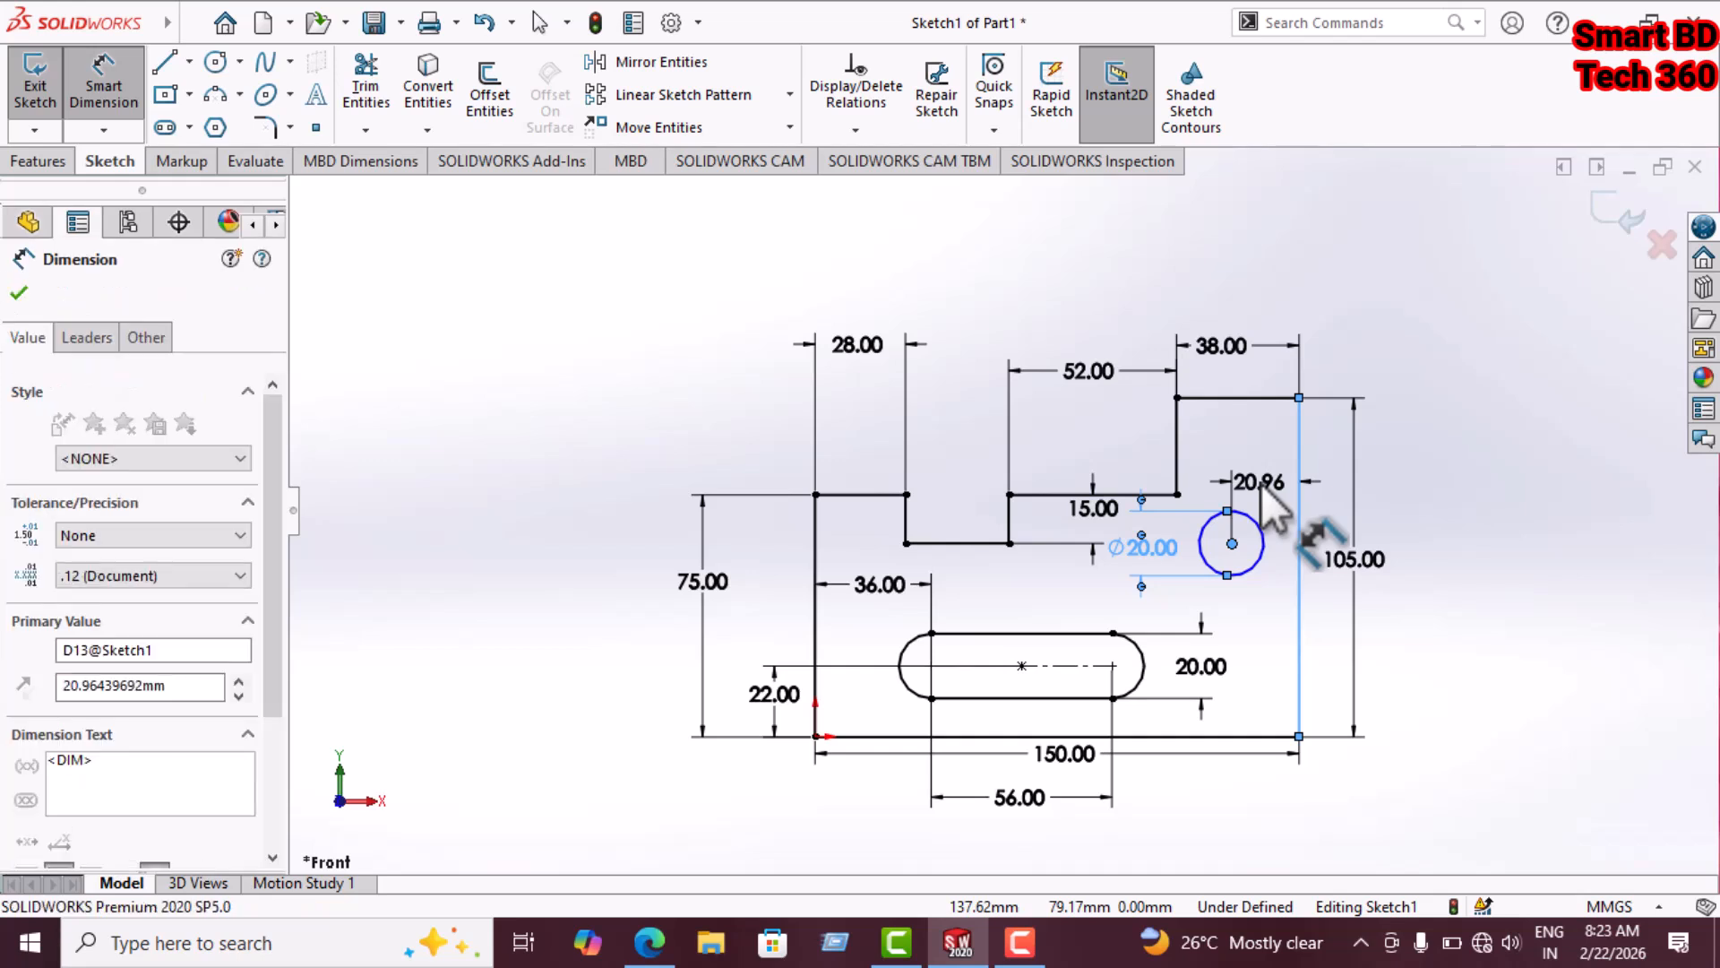
pyautogui.write('26')
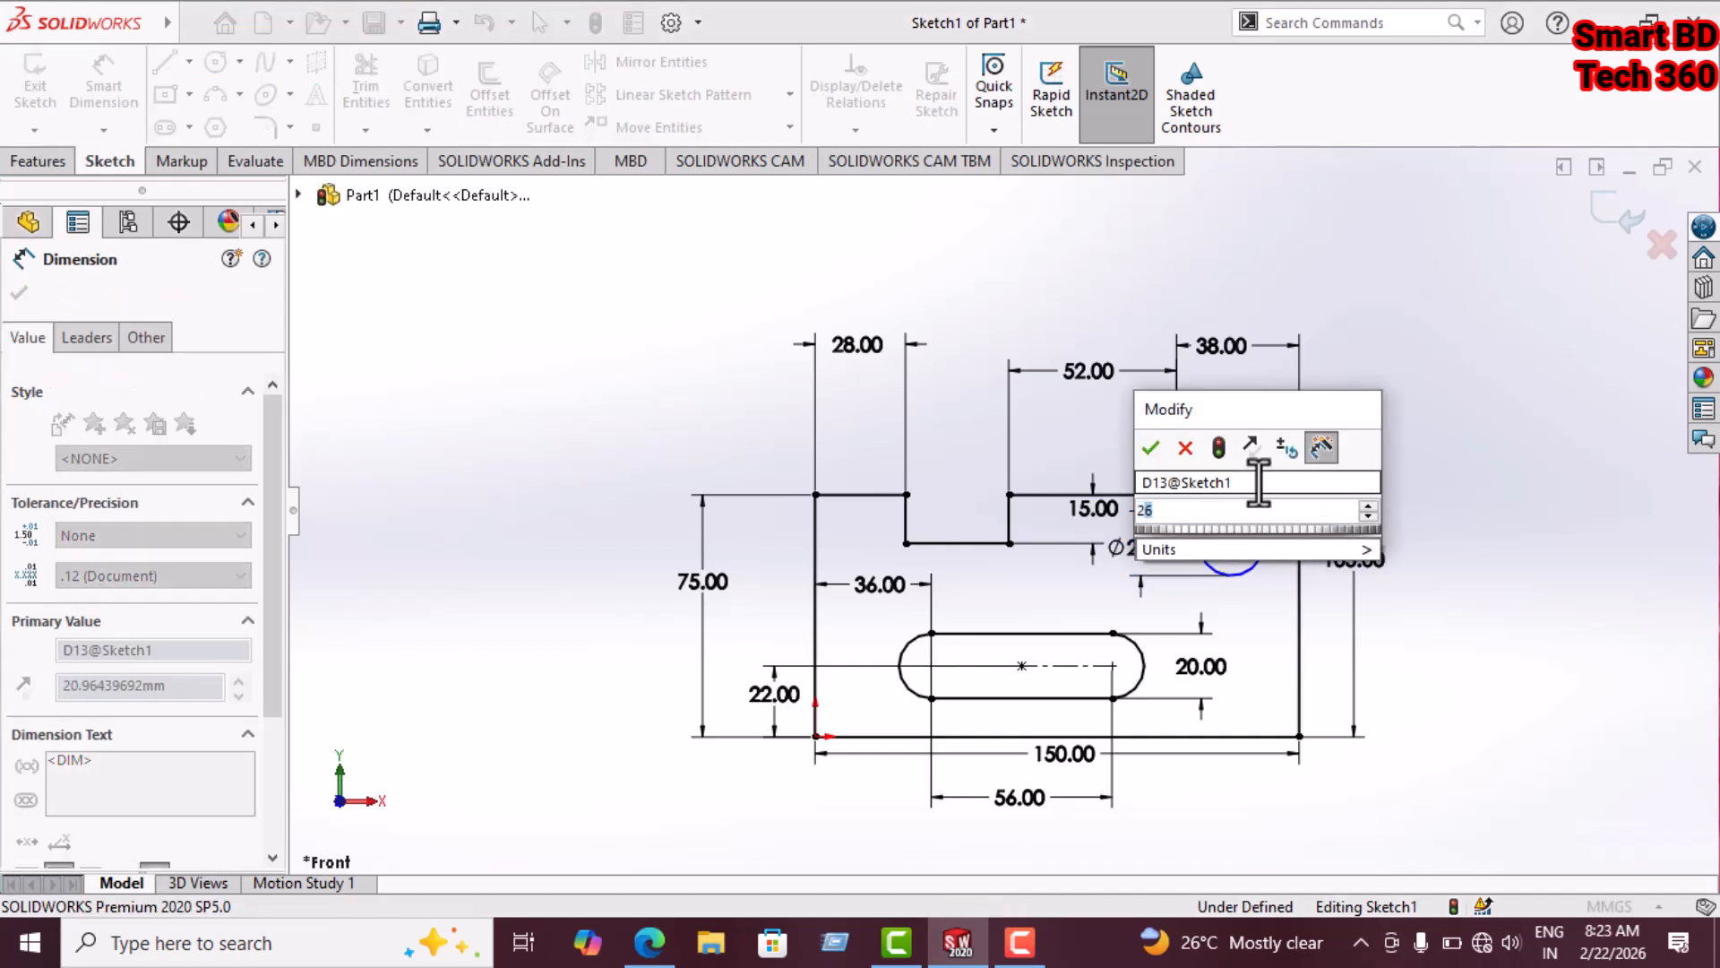
pyautogui.press('Return')
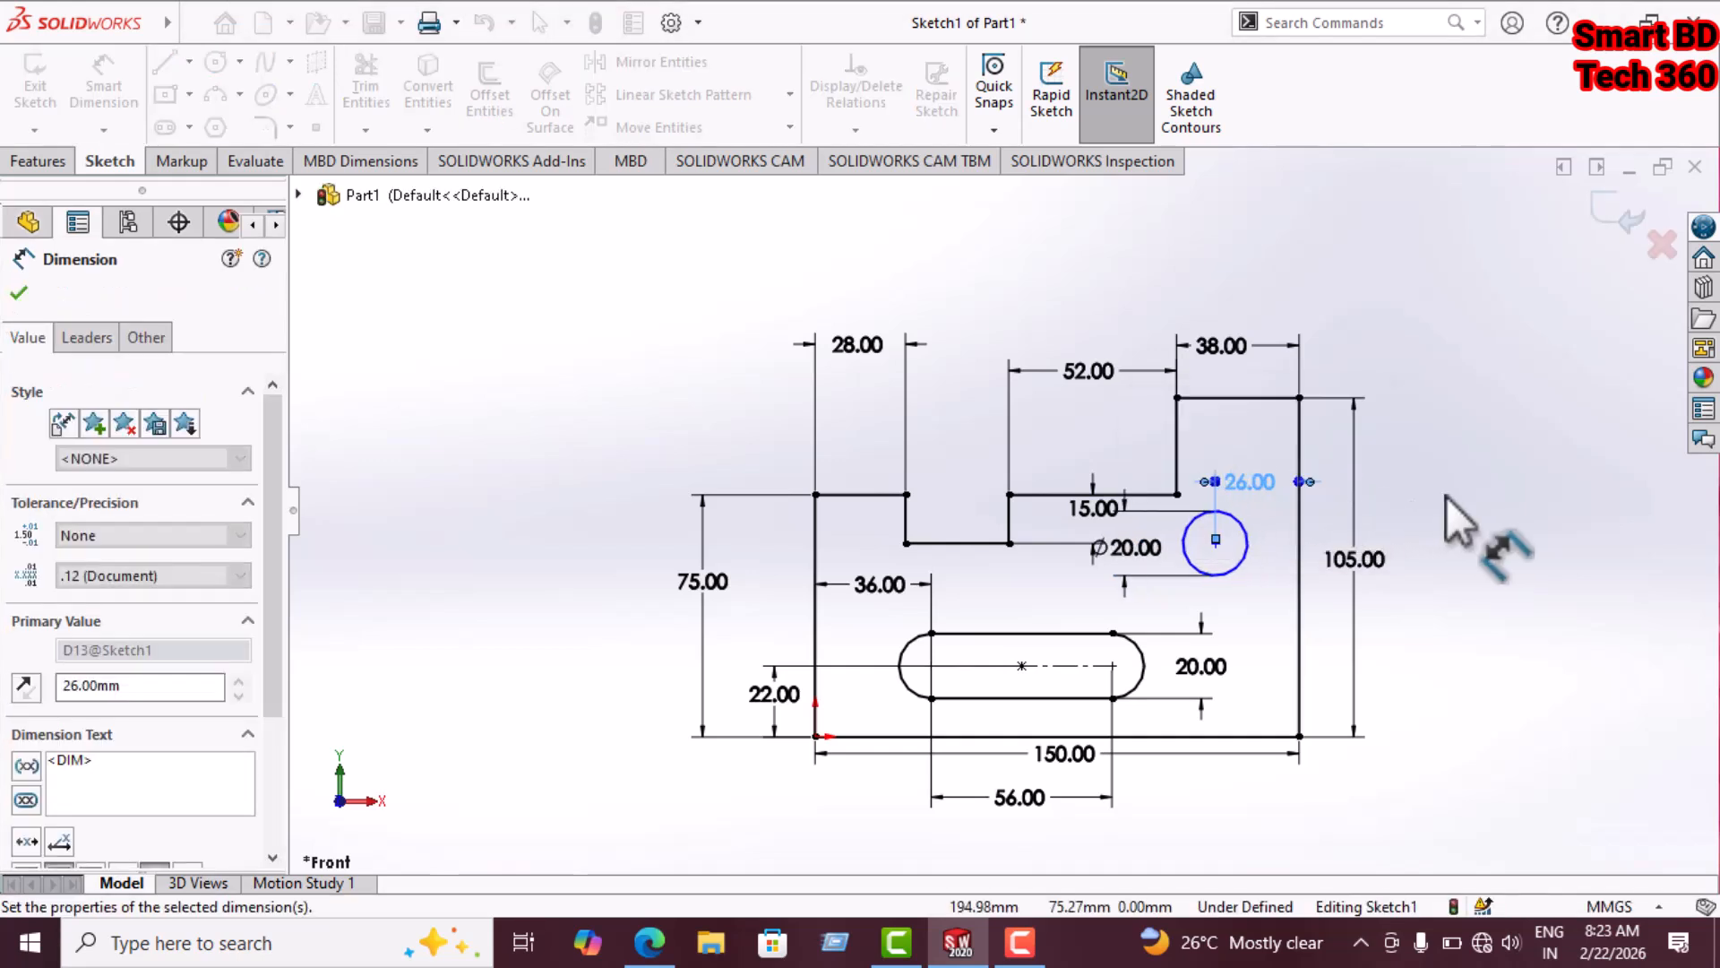
pyautogui.click(1500, 502)
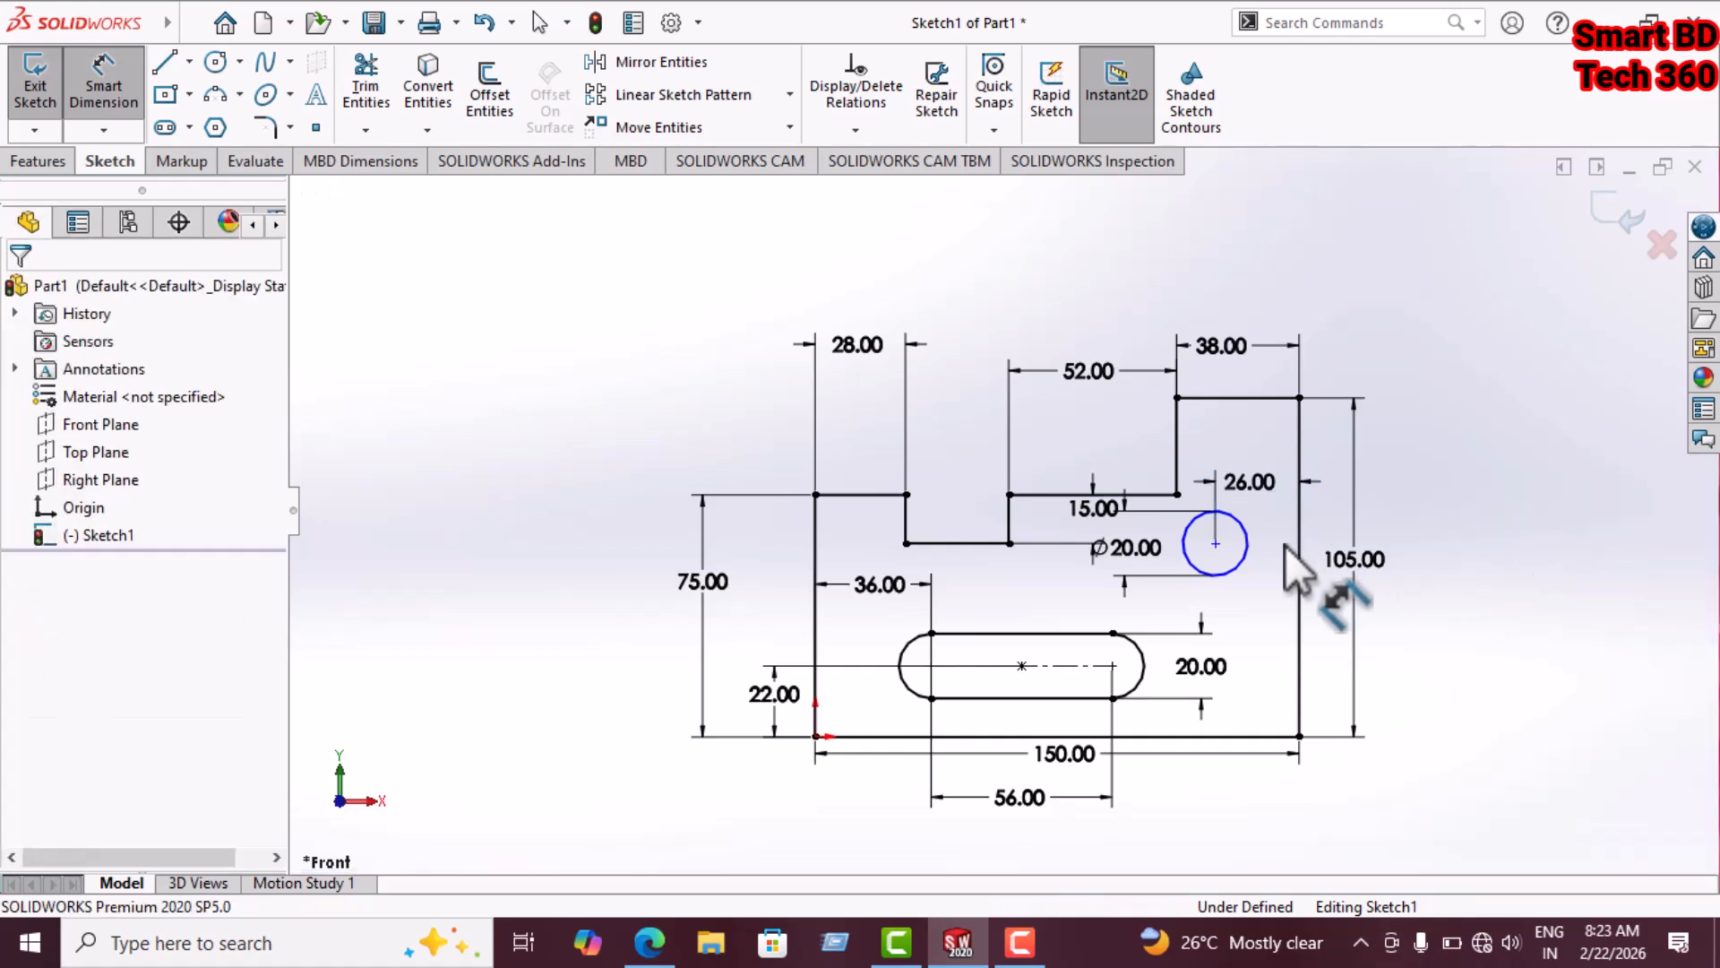
# Dimension the vertical distance from the circle's centre to the profile's bottom edge at 60 mm and finish dimensioning
pyautogui.click(1216, 543)
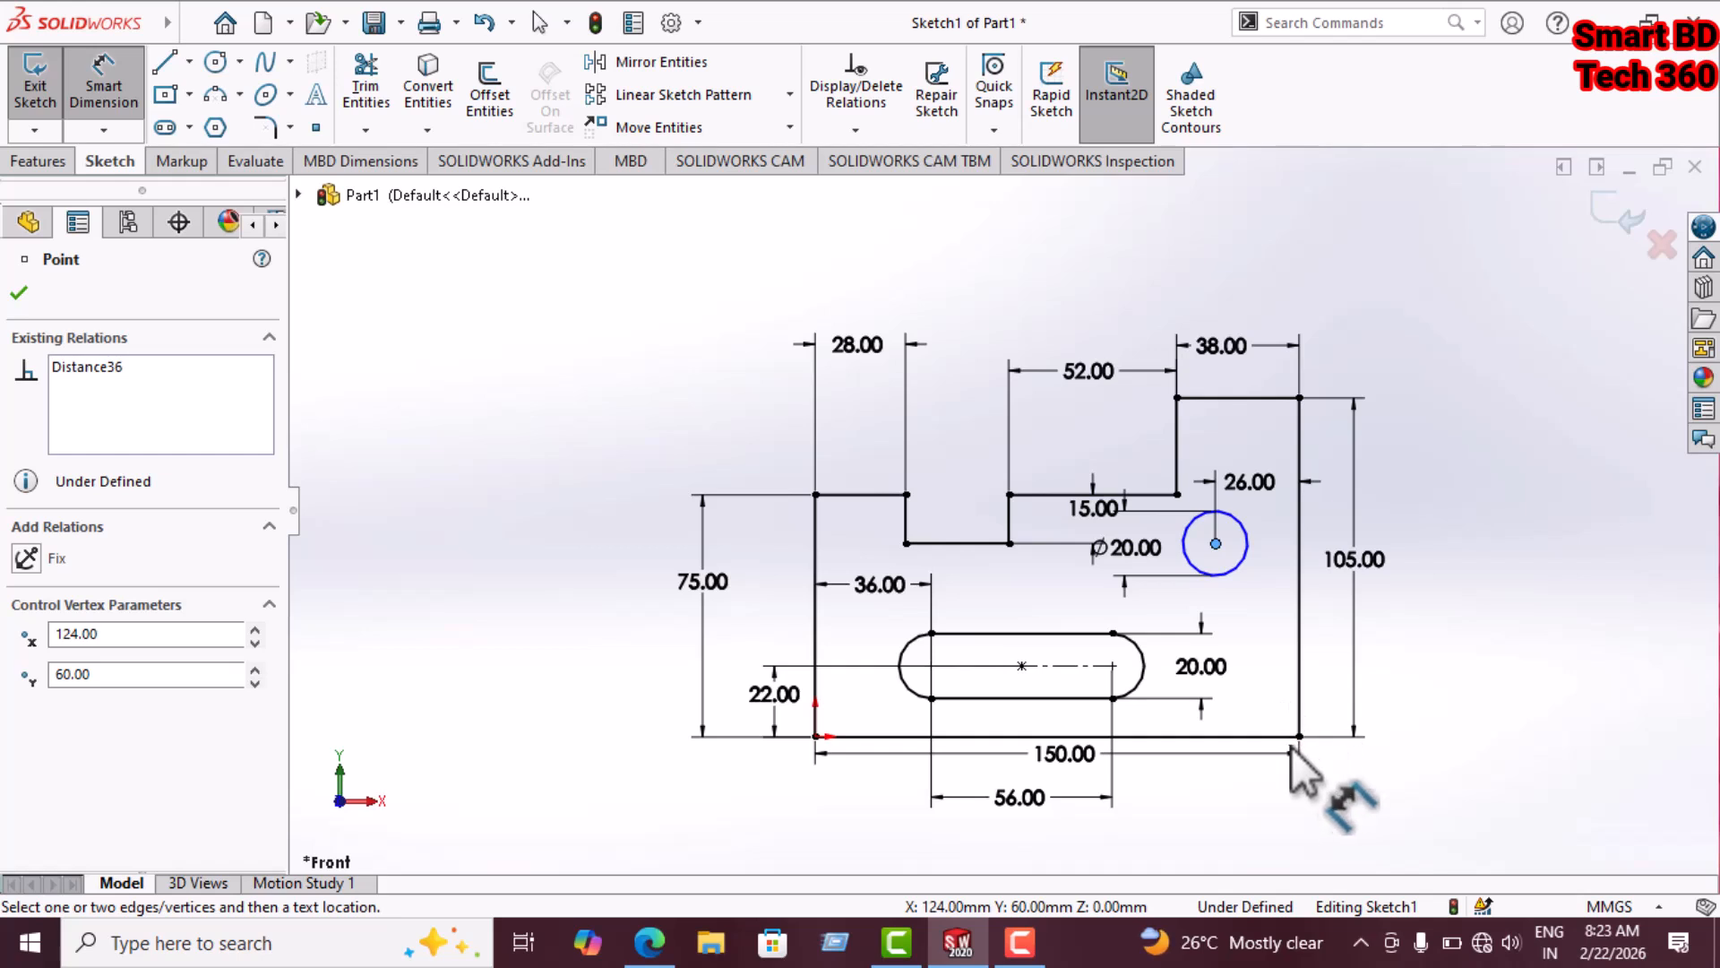
pyautogui.click(1223, 736)
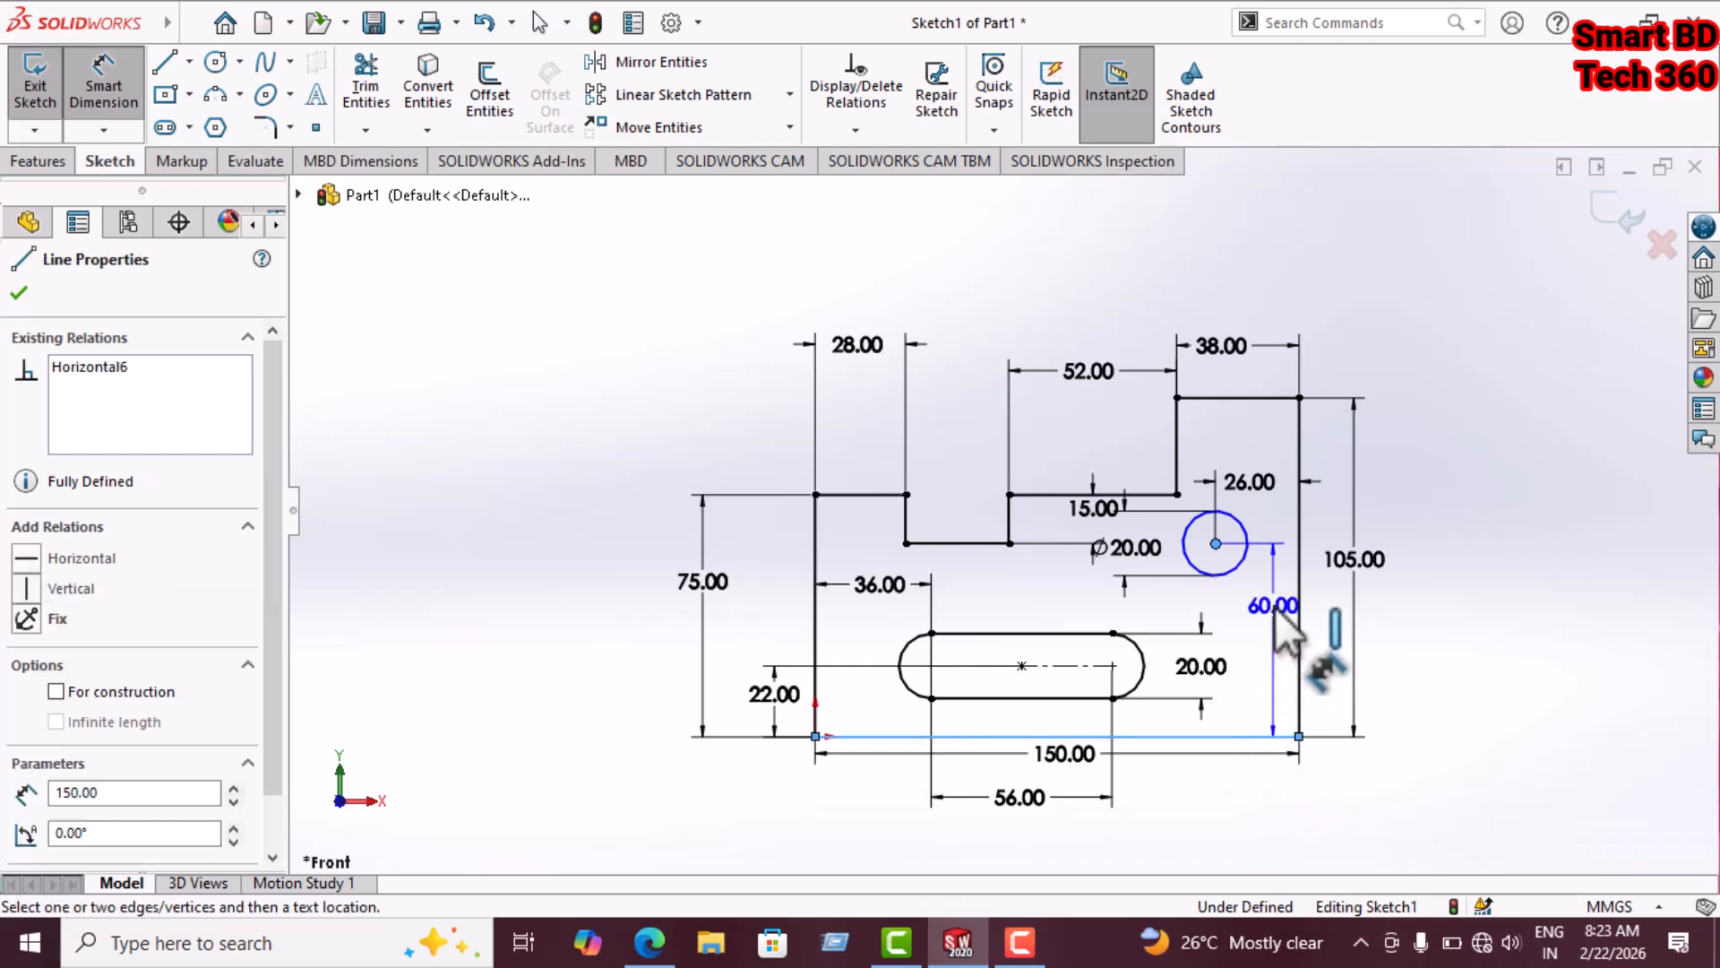
pyautogui.click(1268, 632)
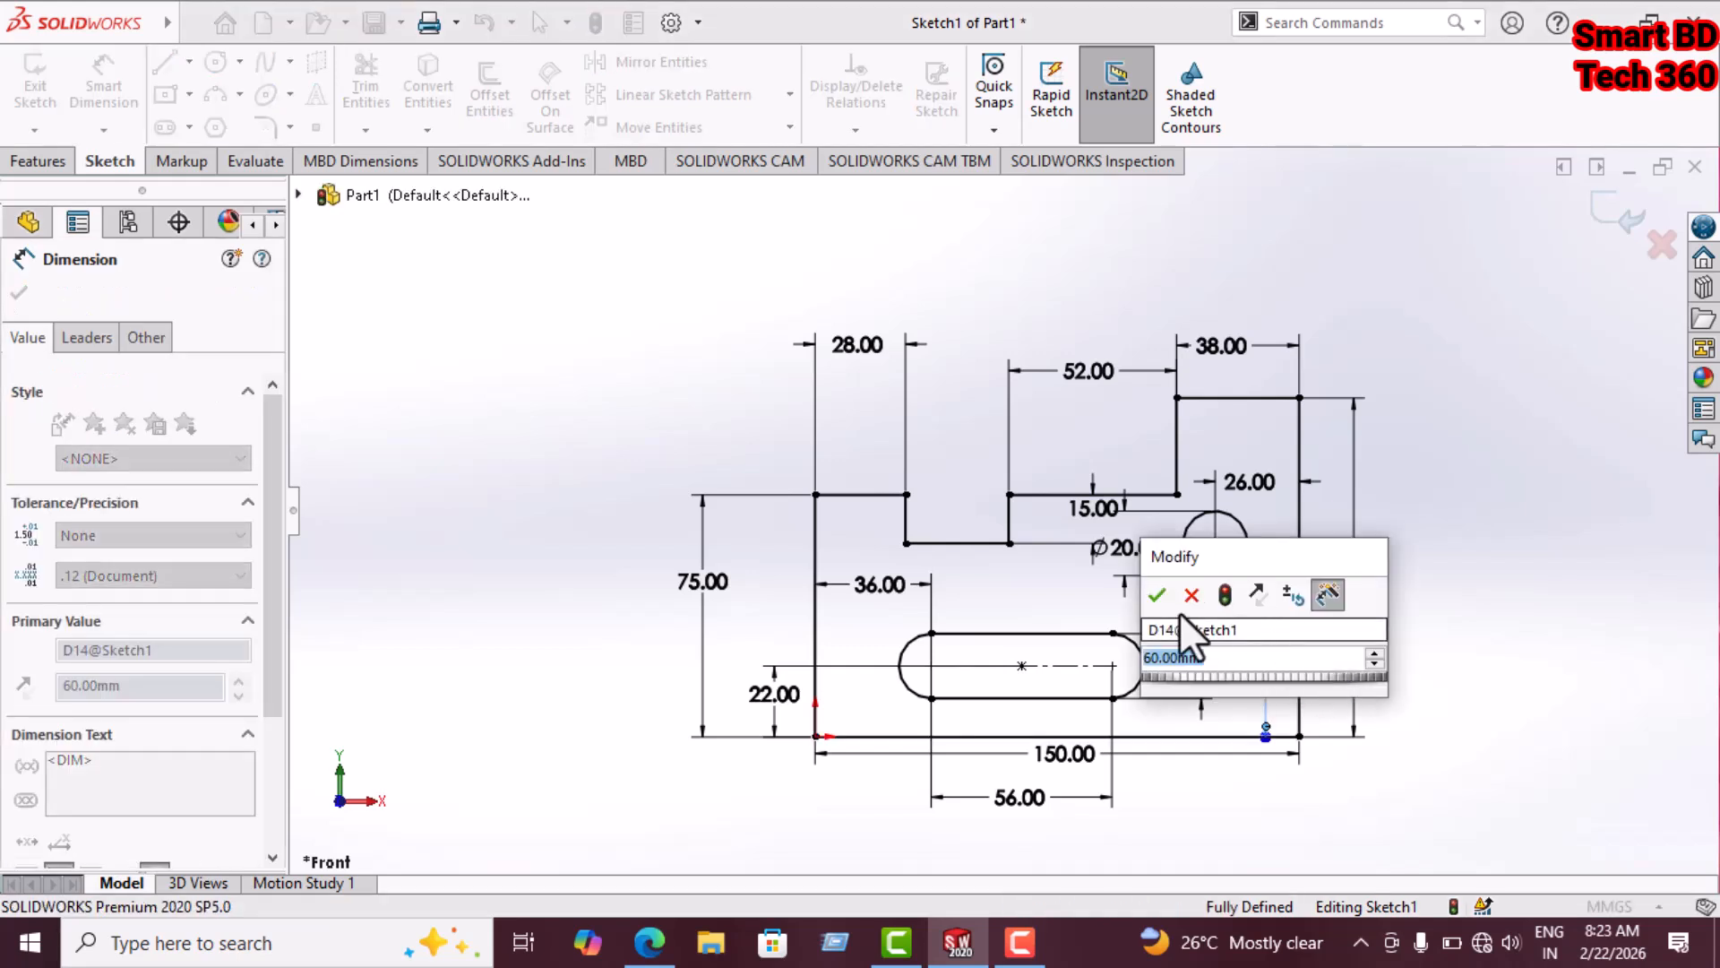
pyautogui.click(1155, 595)
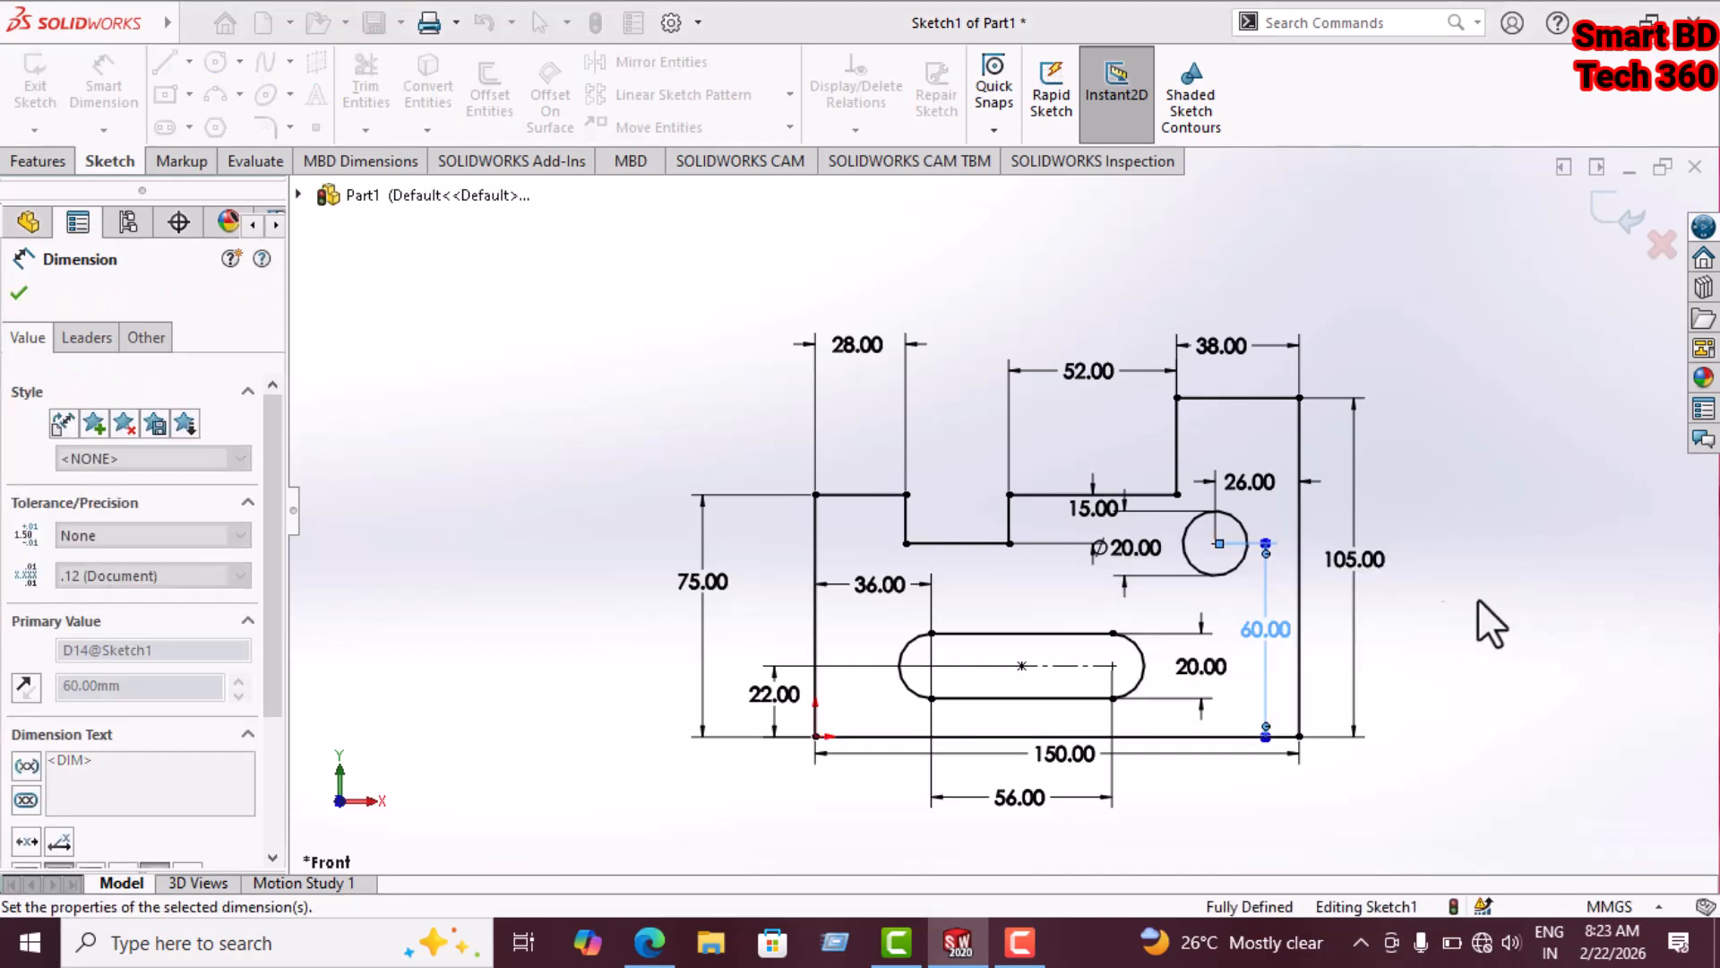
pyautogui.scroll(-1, 1426, 597)
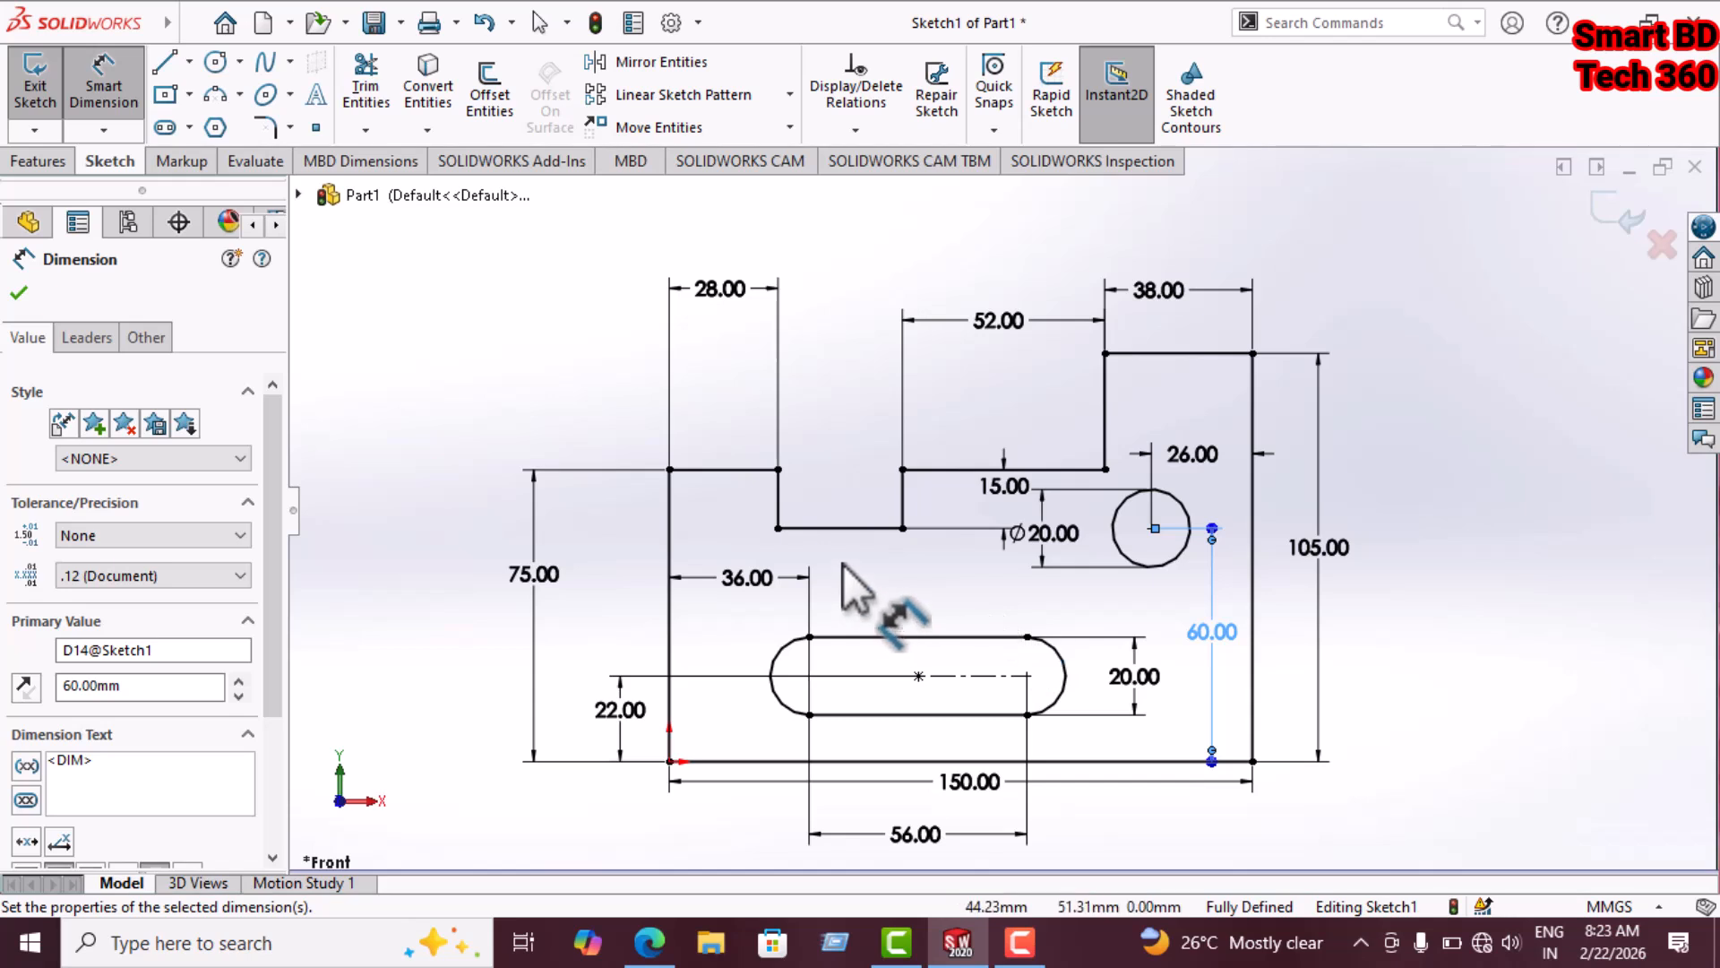
pyautogui.click(16, 294)
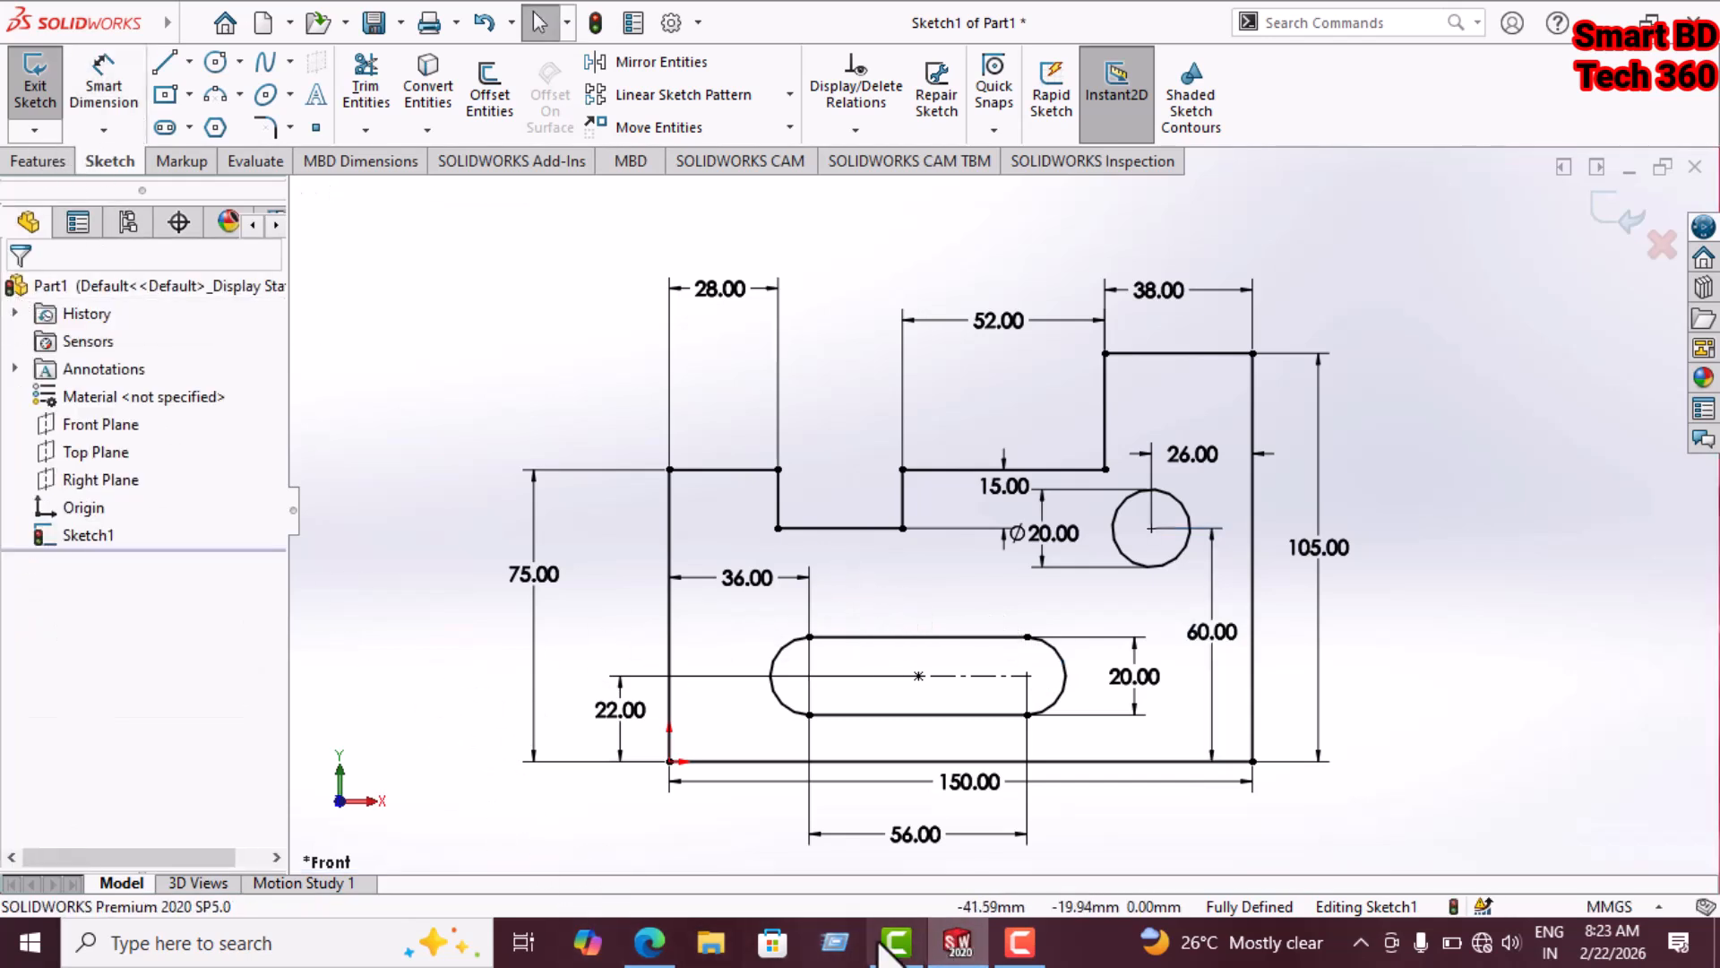
# Compare the dimensioned sketch with the Practice-08 PDF drawing
pyautogui.click(651, 944)
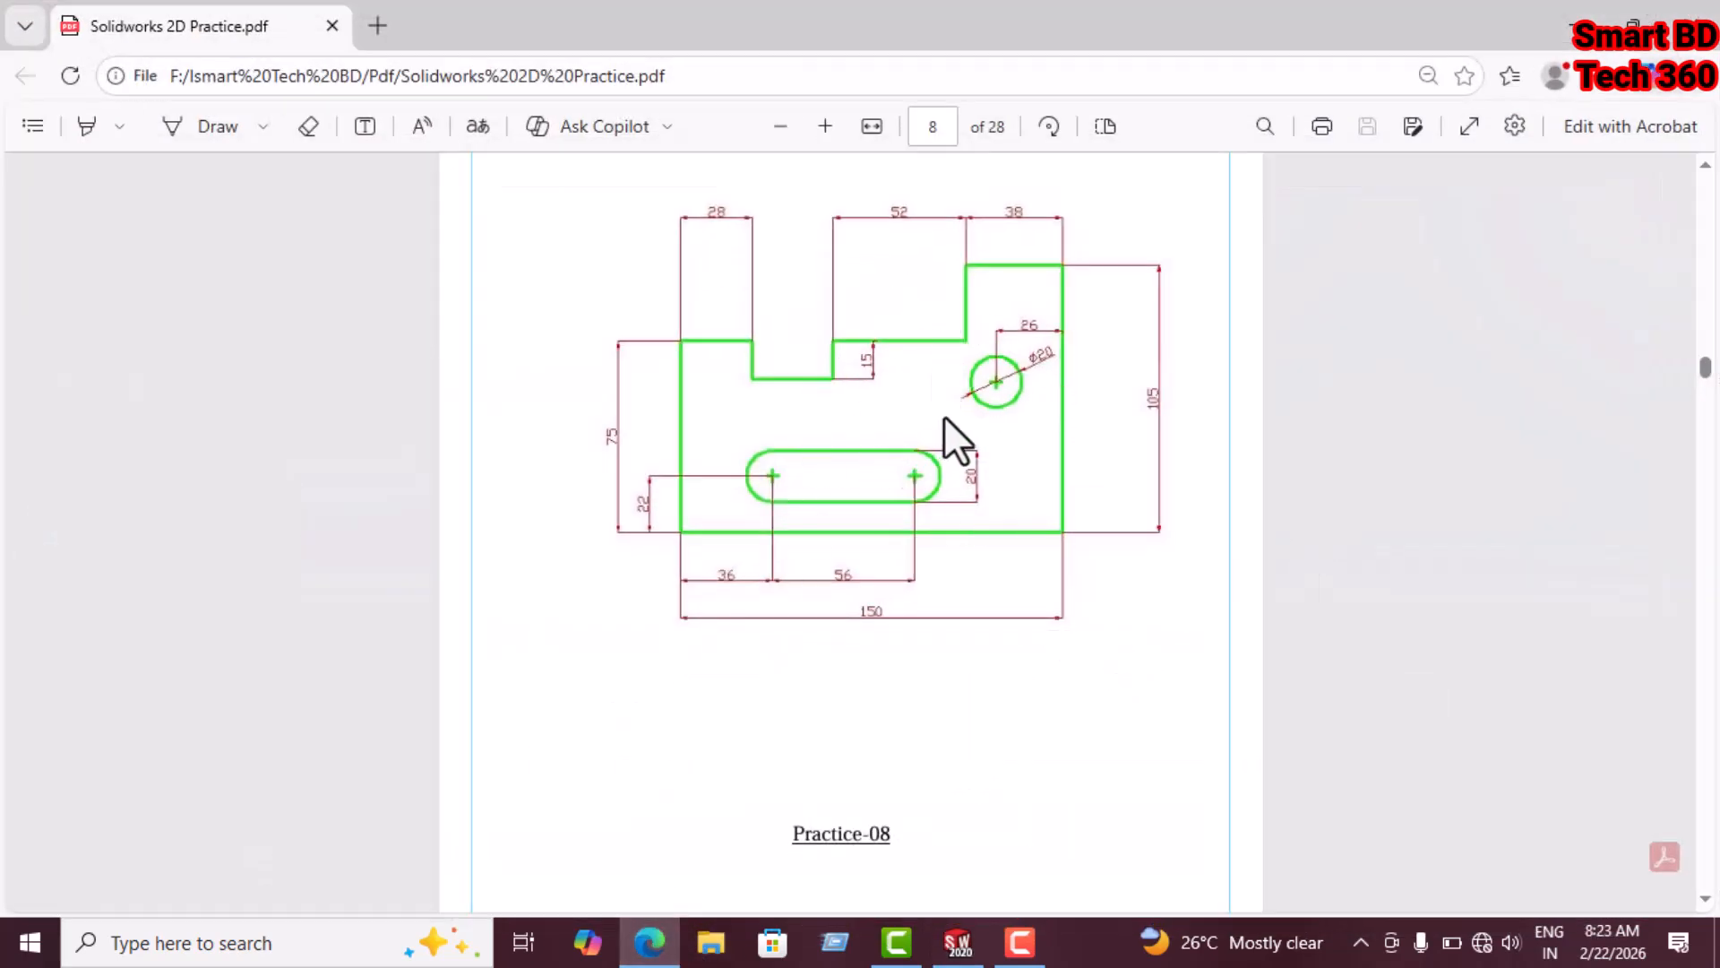
pyautogui.click(958, 942)
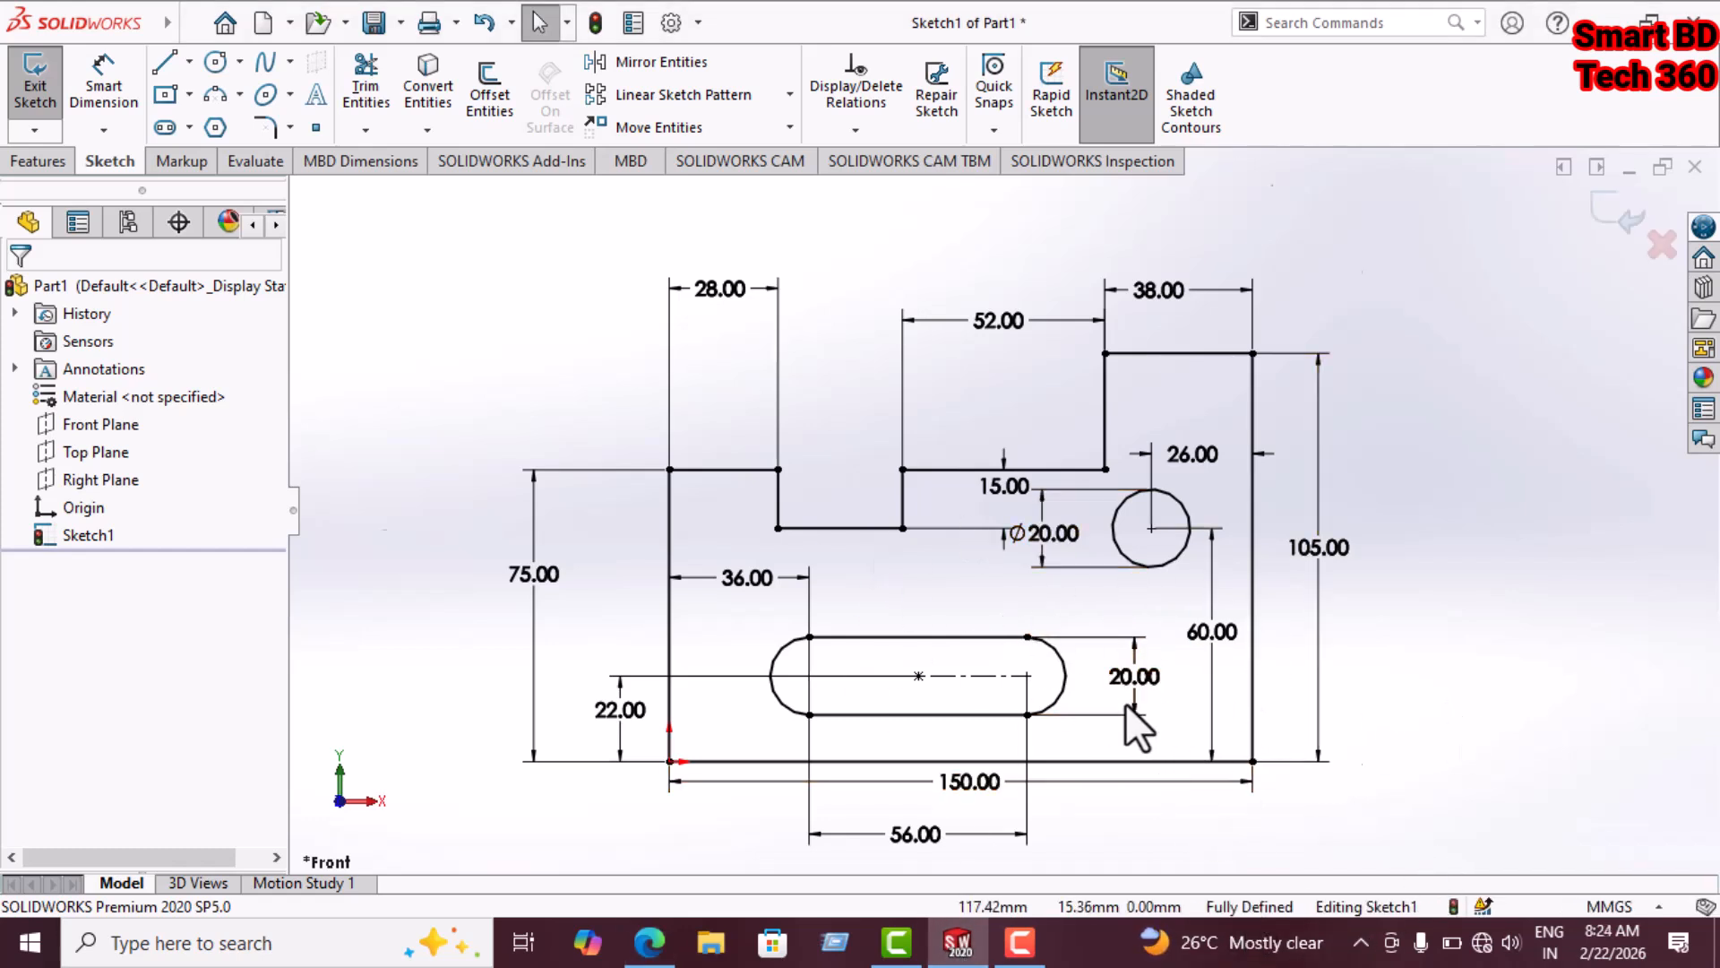
pyautogui.scroll(-2, 1125, 705)
pyautogui.scroll(2, 1120, 708)
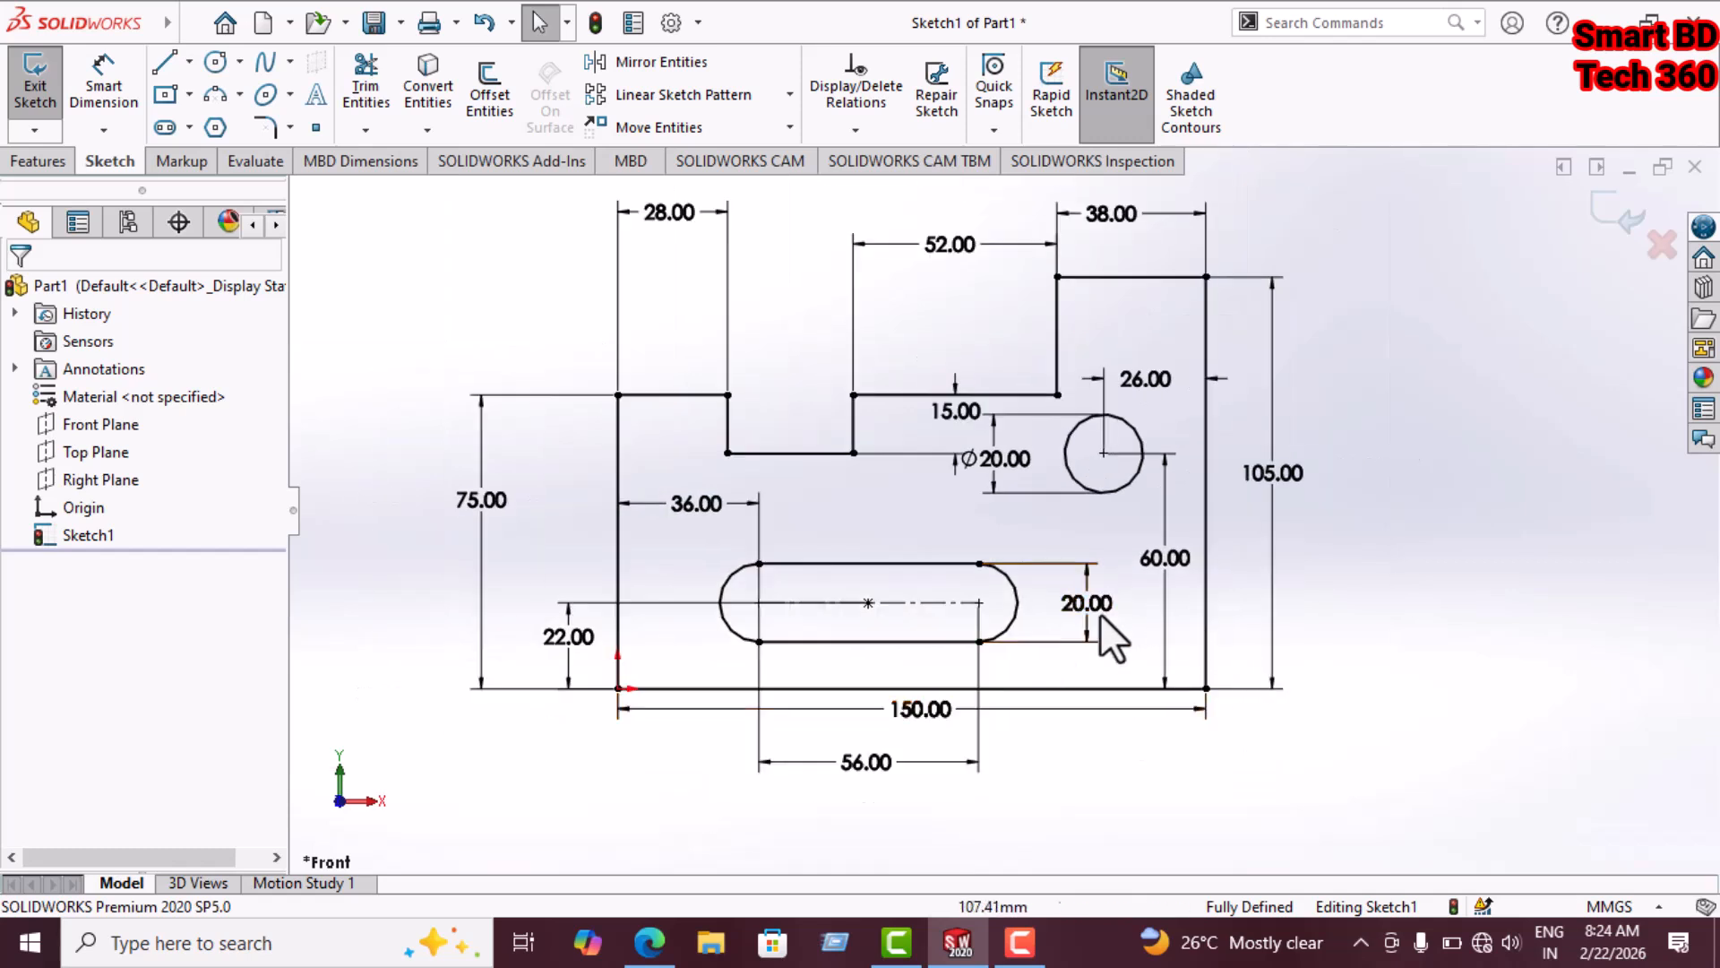